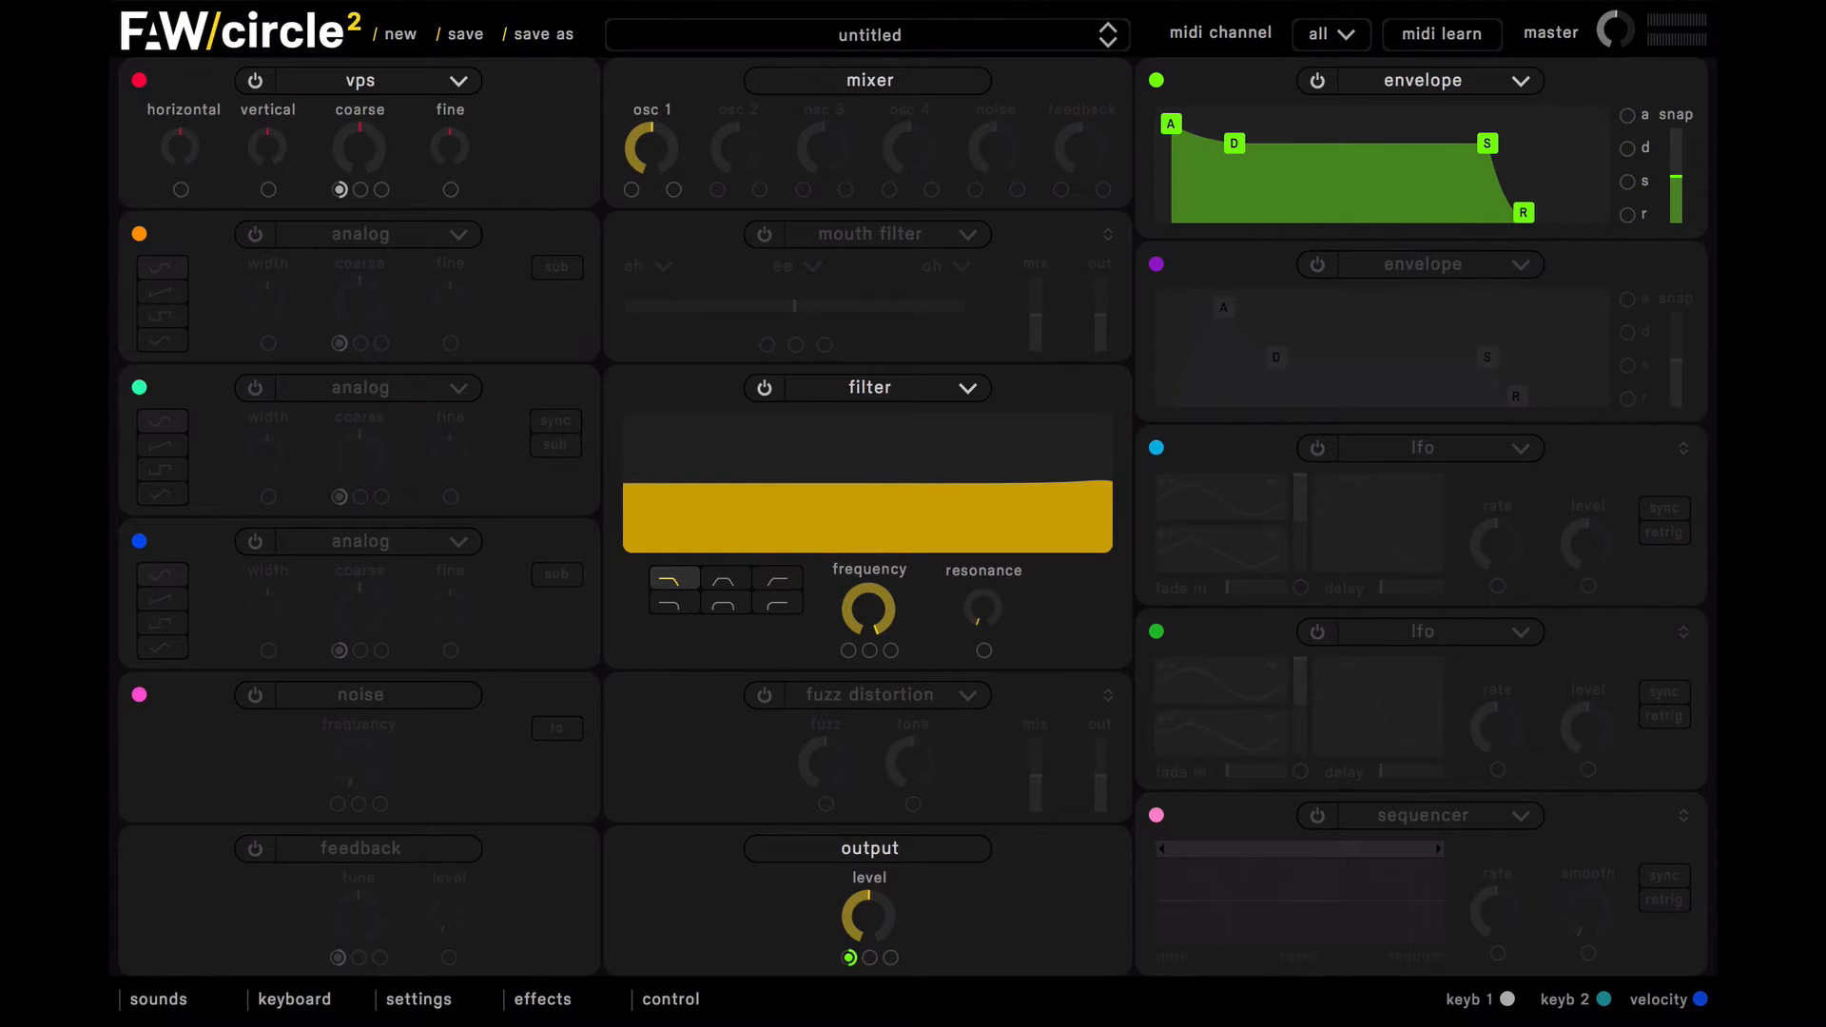
Step: Switch the first oscillator to analog and enable the second as a sawtooth with its coarse tuning raised
left_click(329, 83)
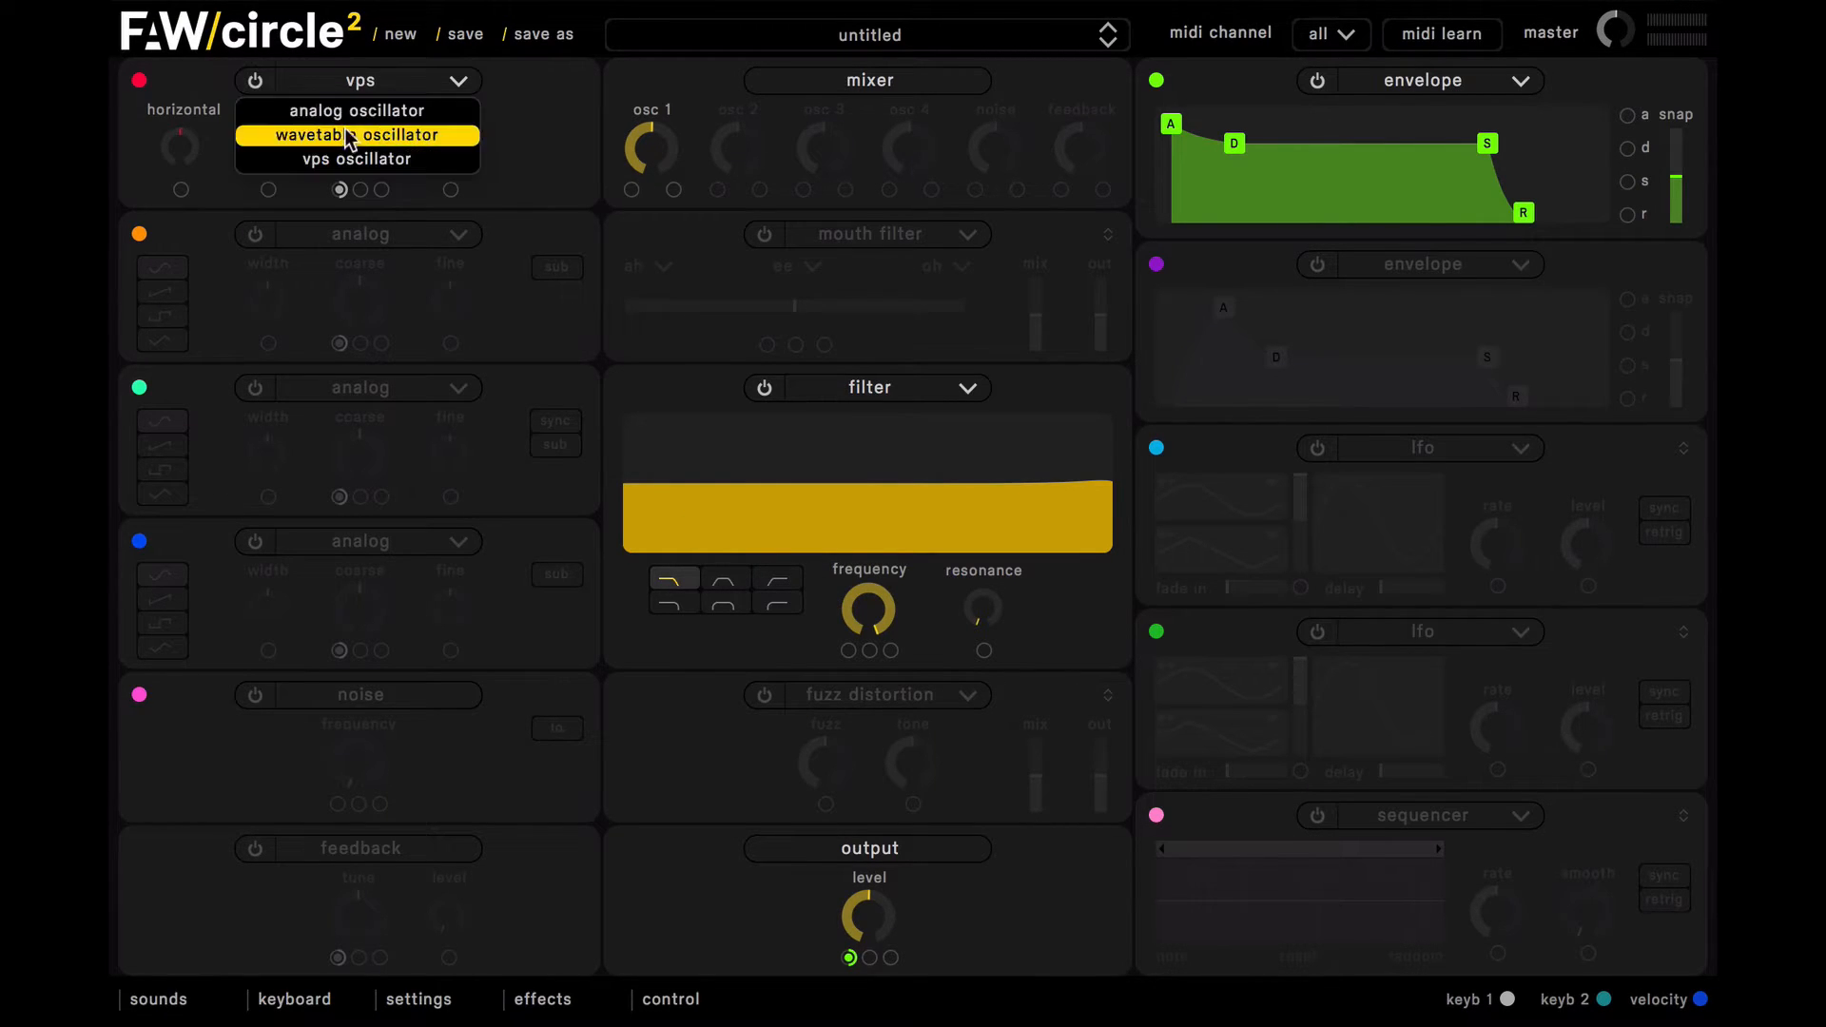
left_click(350, 112)
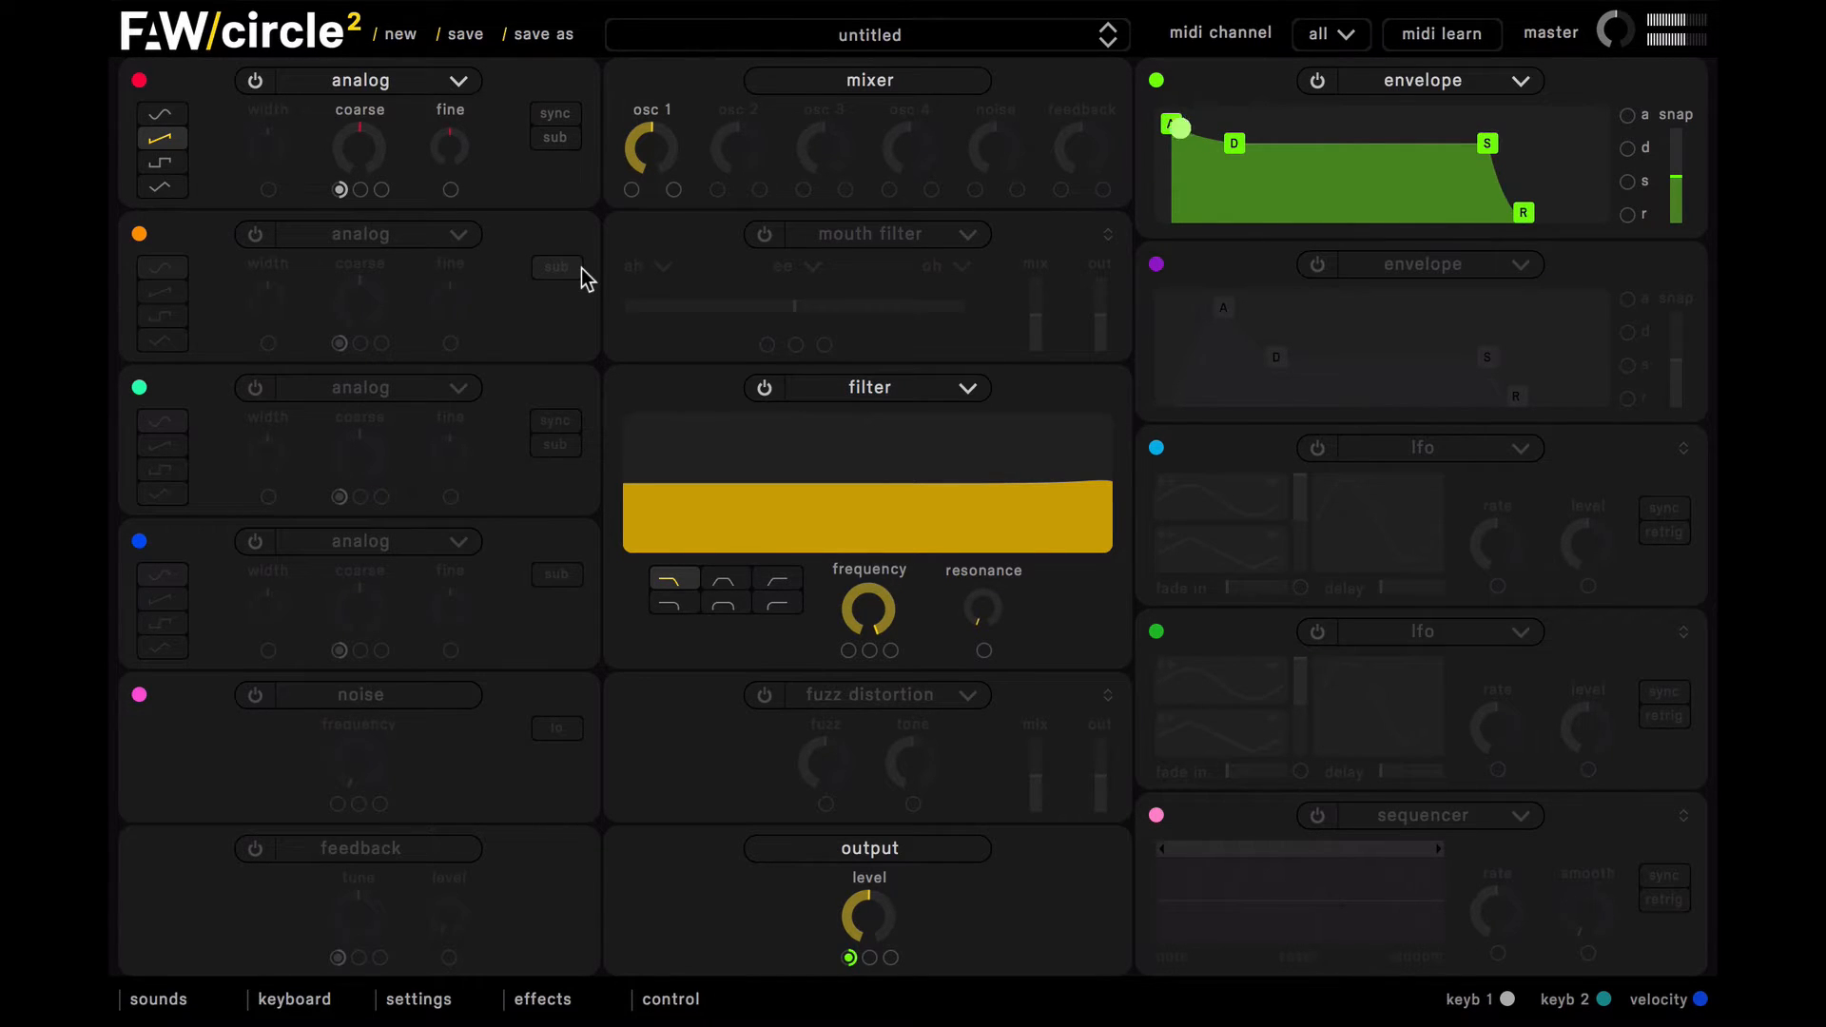
left_click(256, 234)
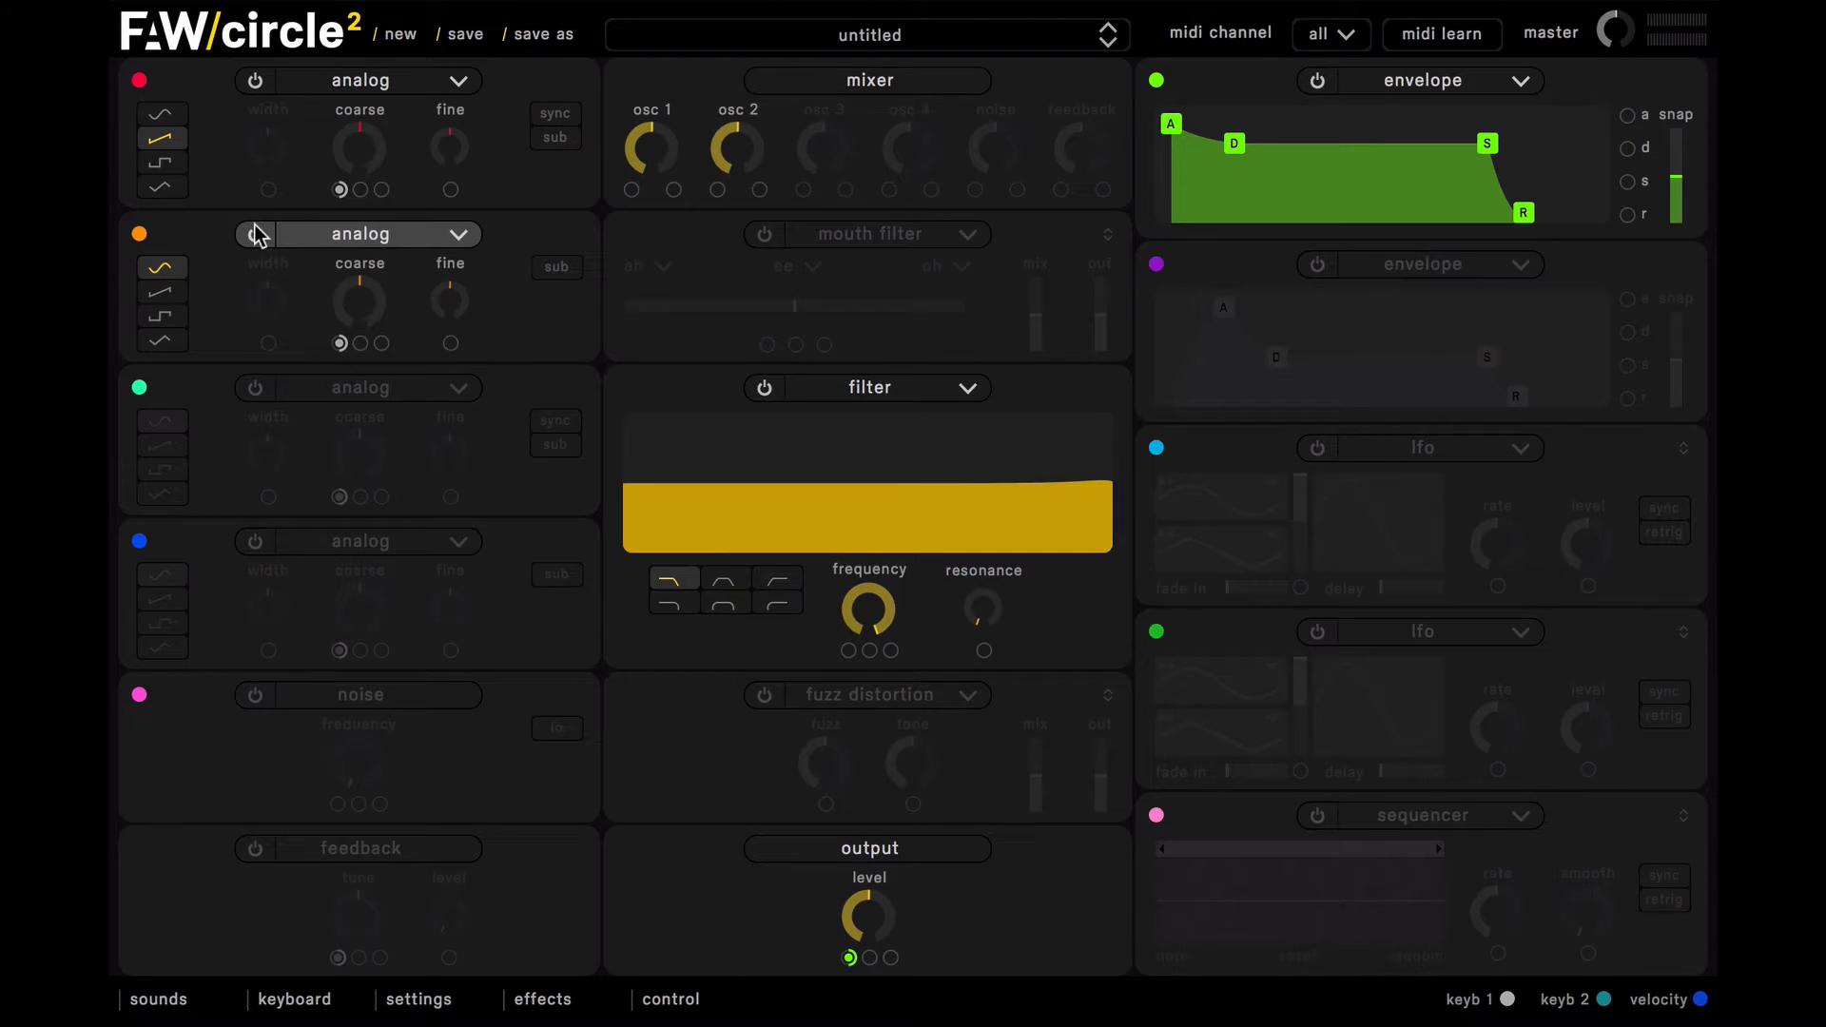
left_click(173, 295)
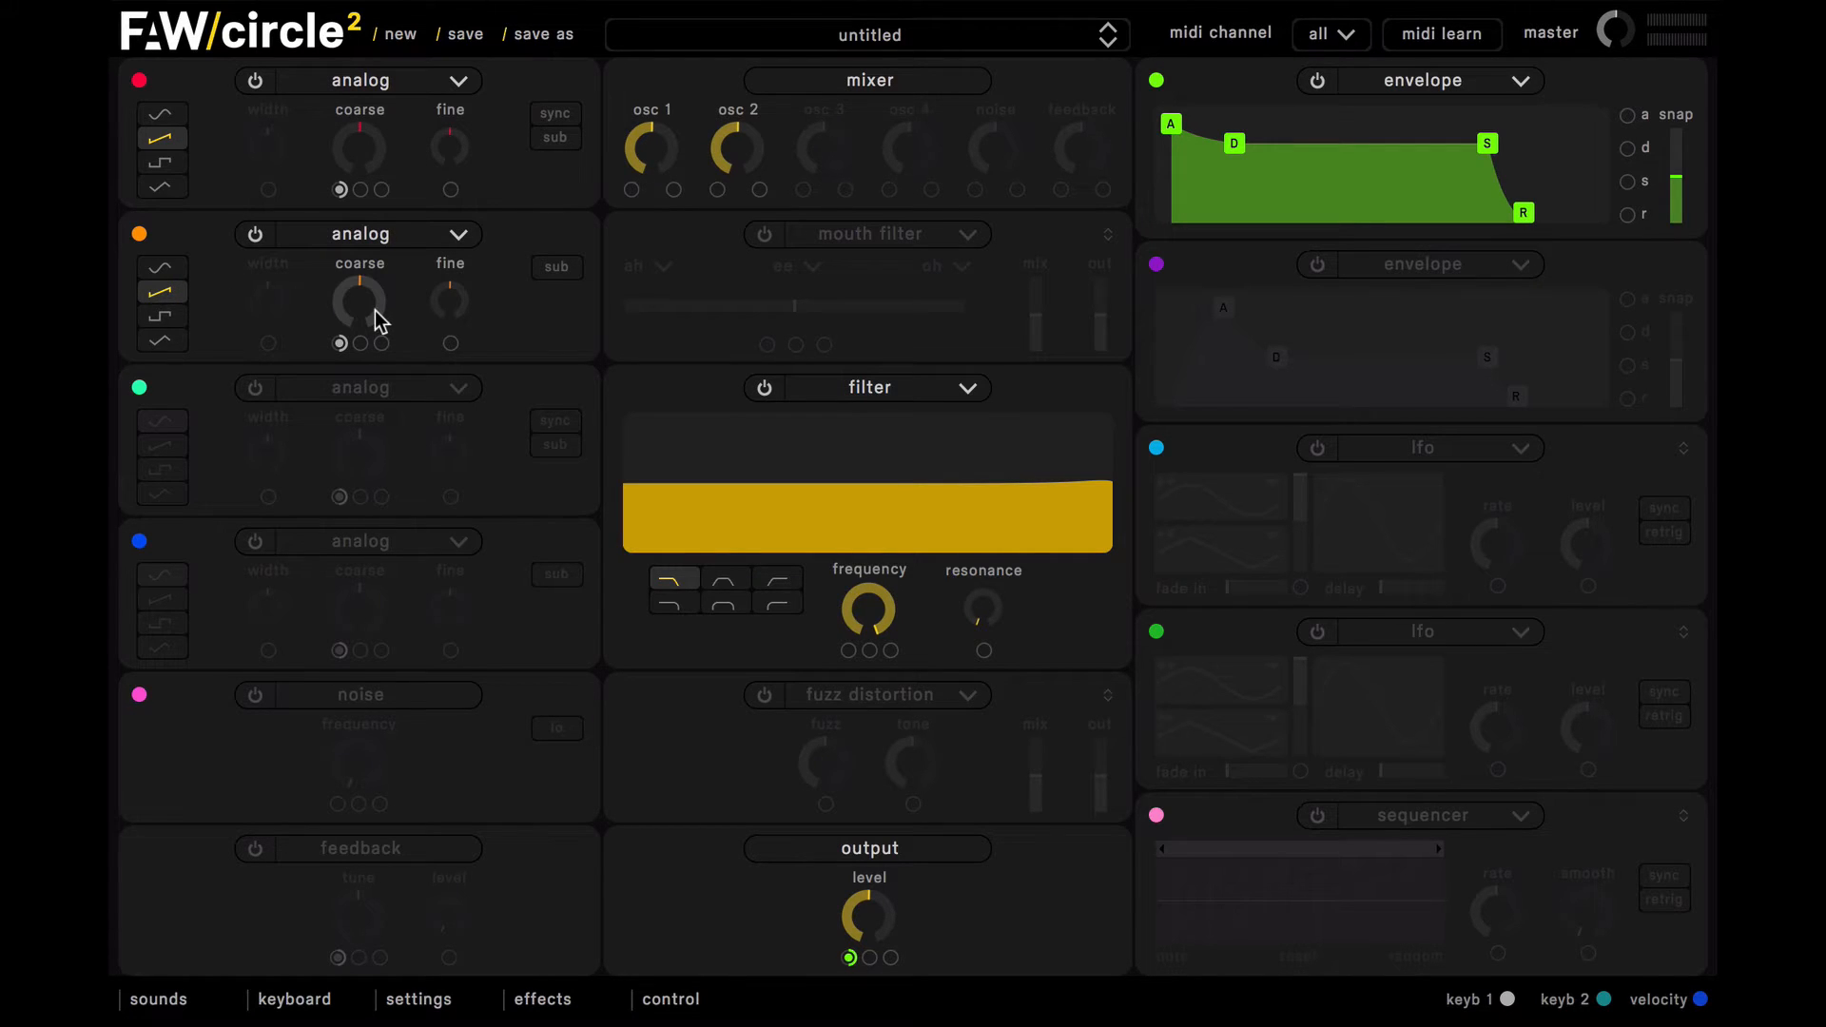
left_click_drag(378, 320, 317, 221)
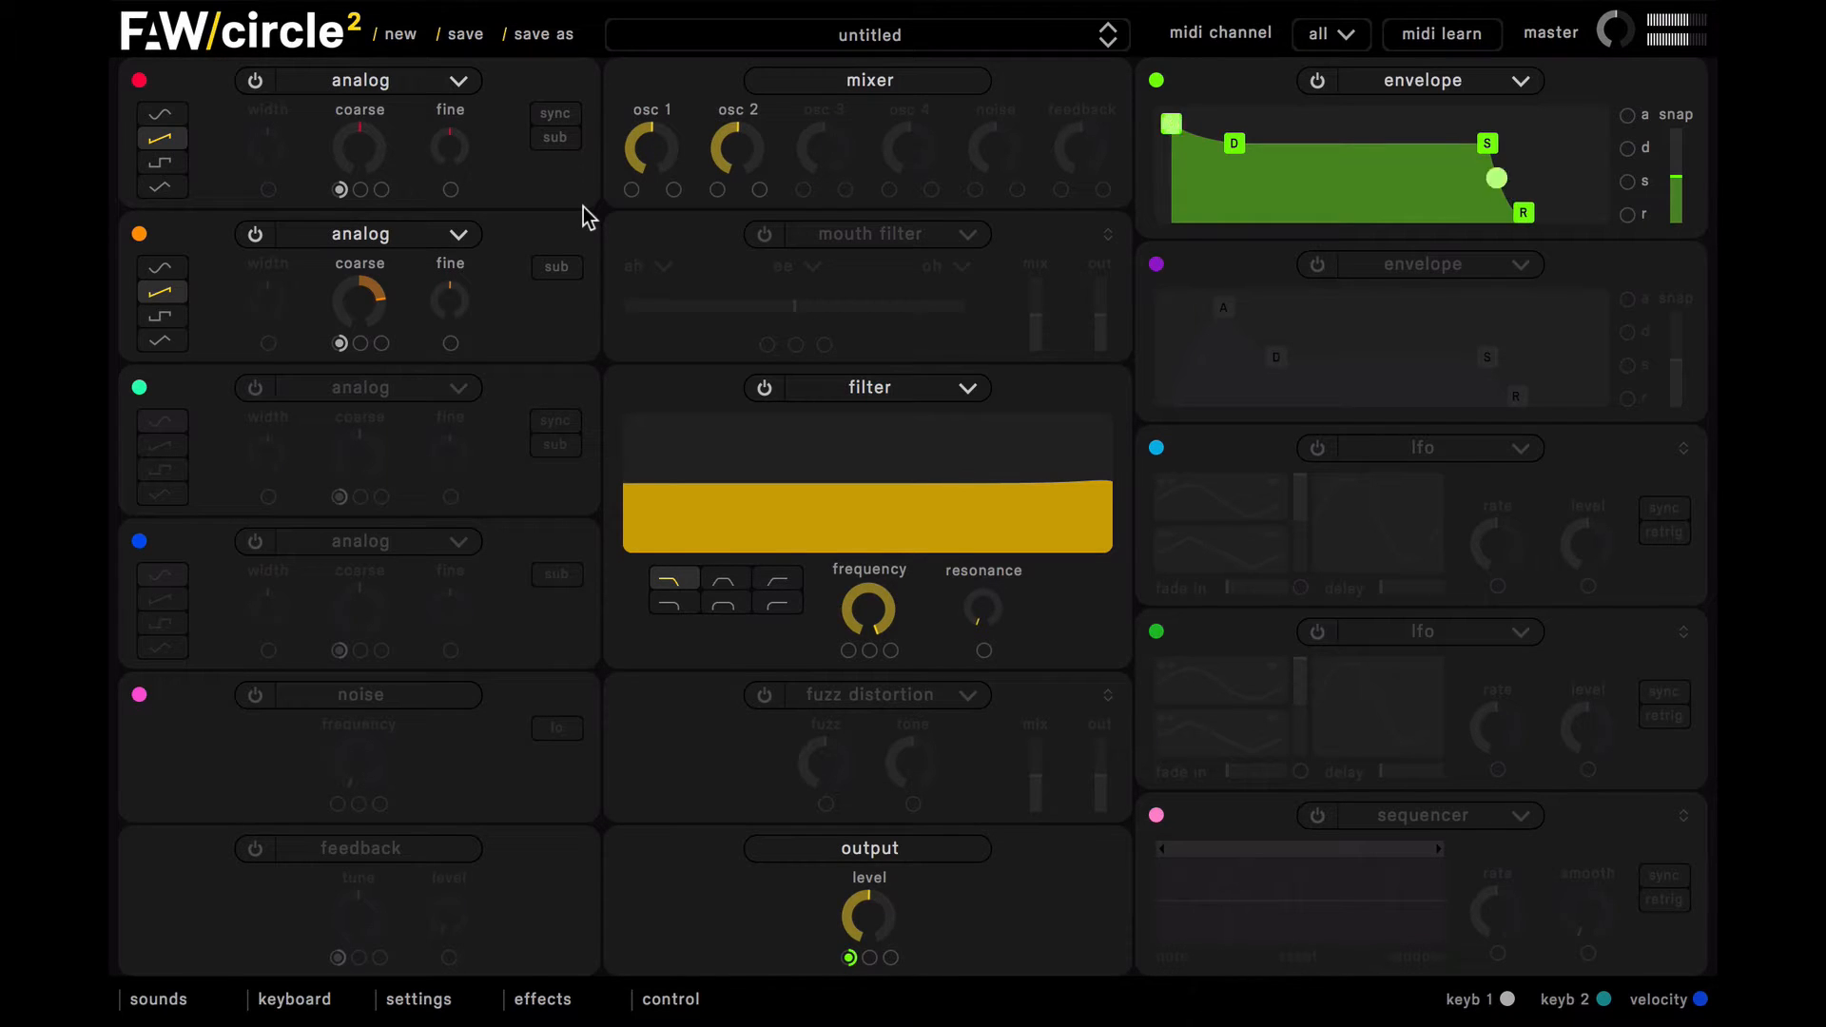
Step: Enable the third oscillator as a sawtooth and the fourth as a sine, both with lowered coarse tuning
left_click(255, 388)
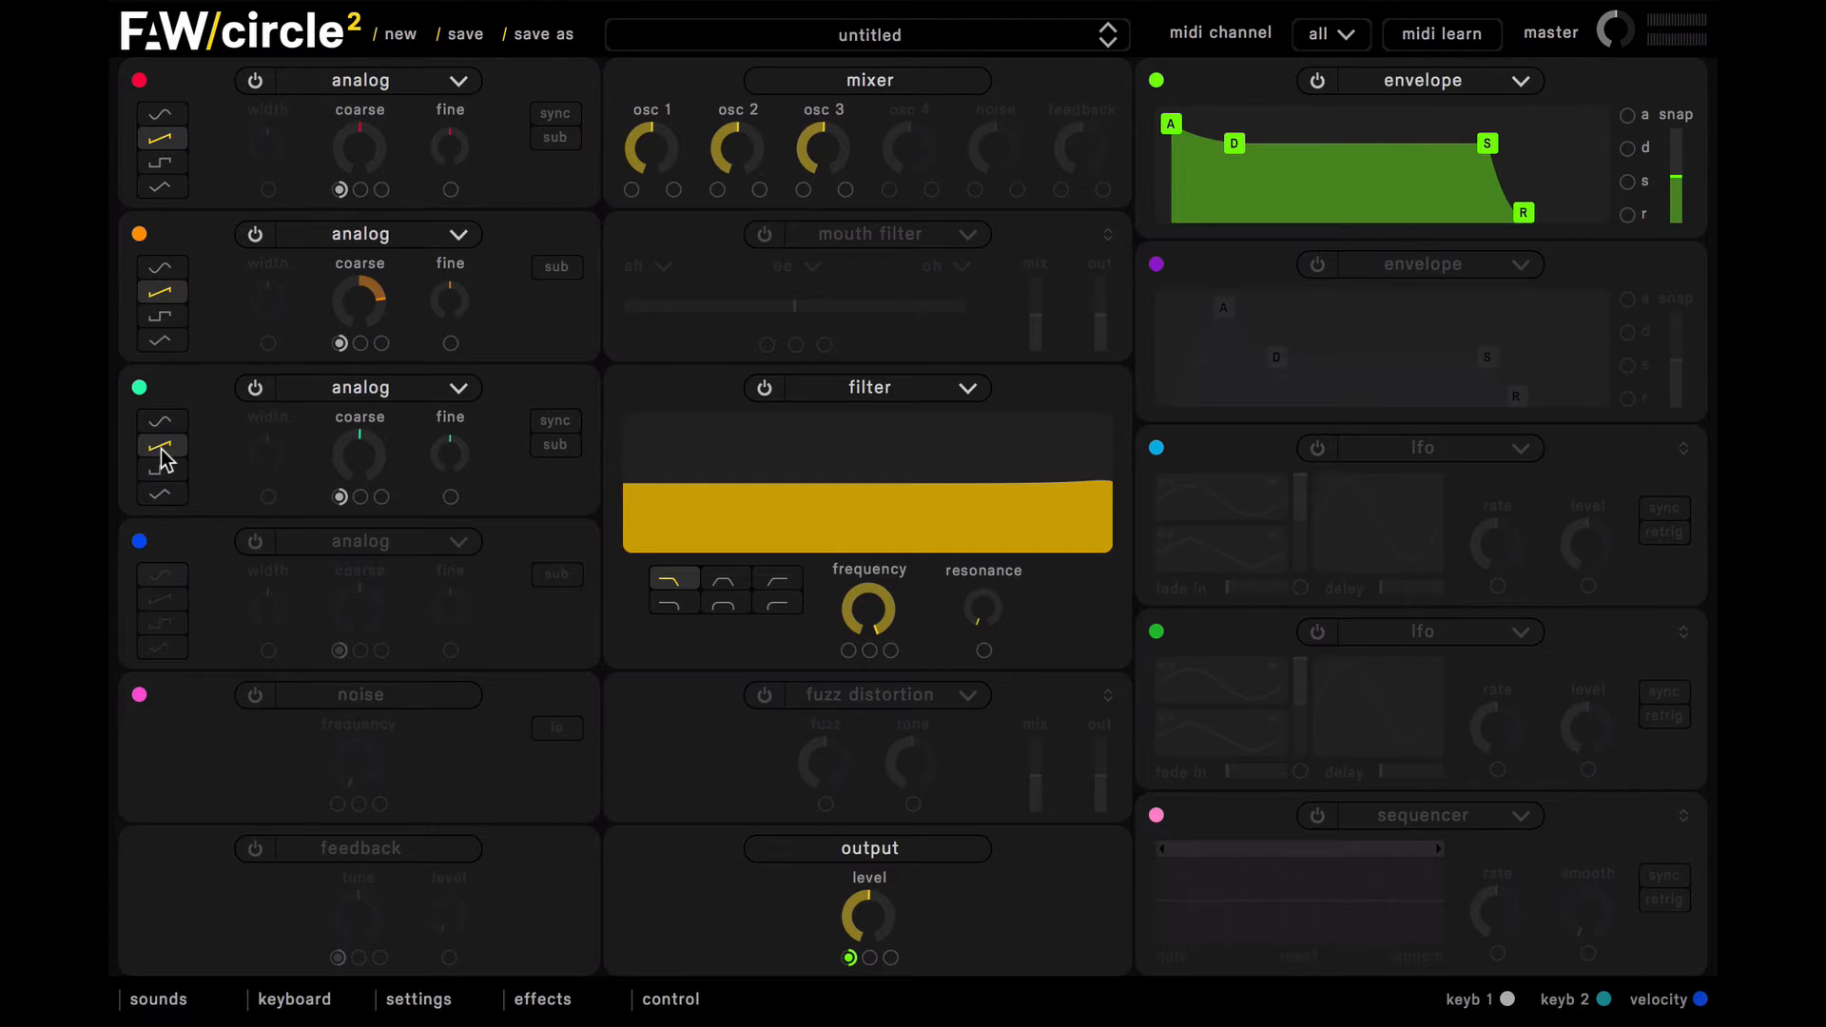
left_click_drag(367, 448, 369, 529)
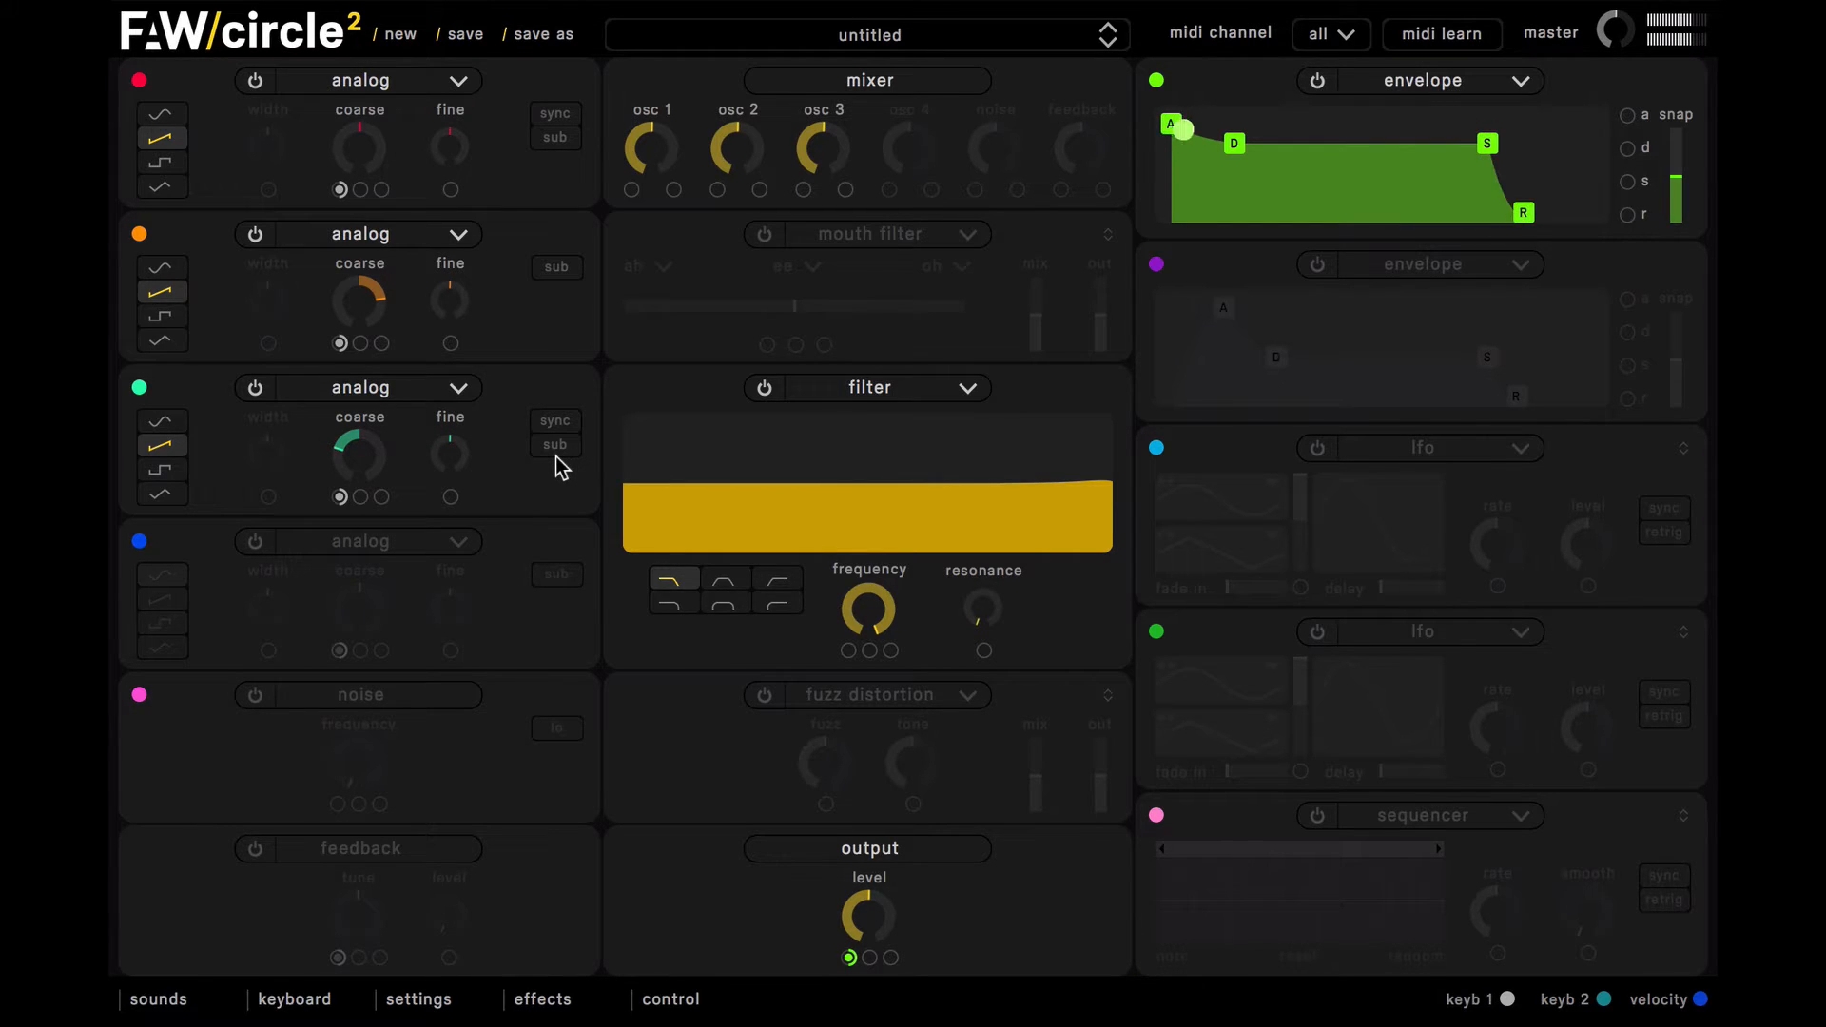
left_click(255, 544)
left_click(162, 577)
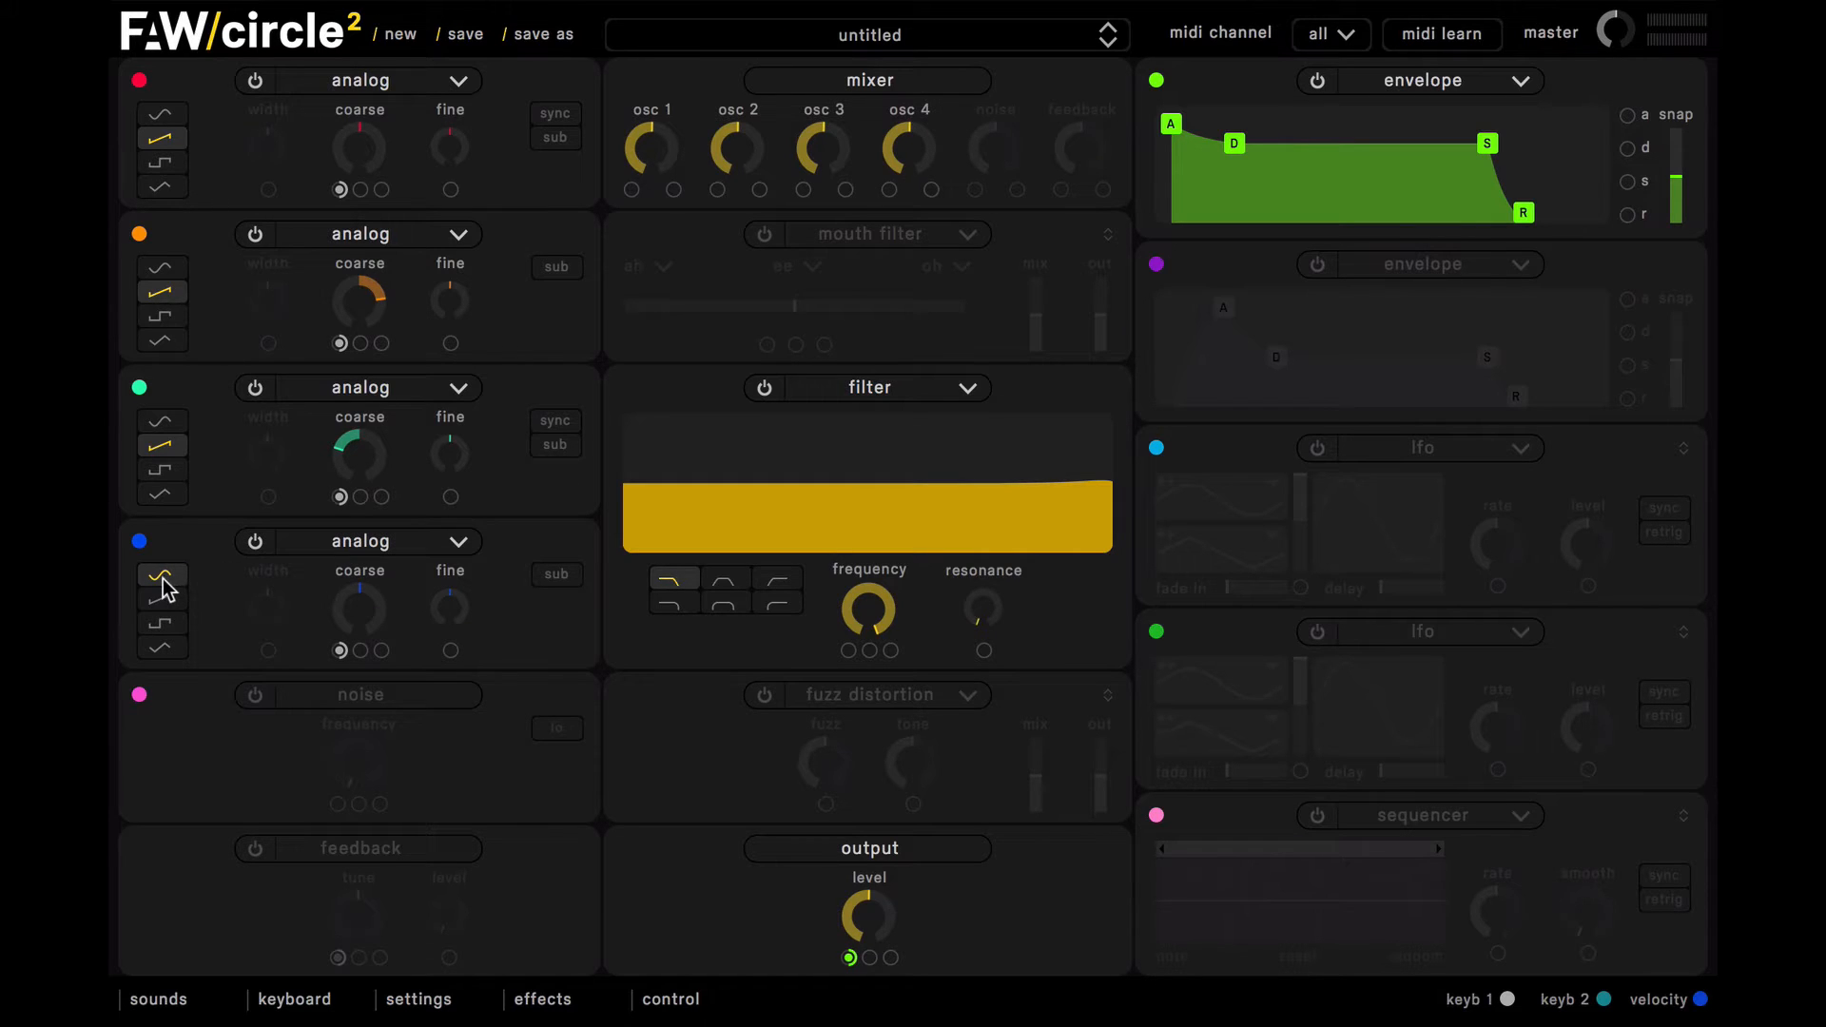
left_click_drag(369, 608, 354, 686)
Step: Turn the mixer levels of oscillators 4, 3 and 2 down to zero
left_click_drag(927, 173, 889, 342)
left_click_drag(856, 152, 795, 339)
left_click_drag(756, 128, 728, 362)
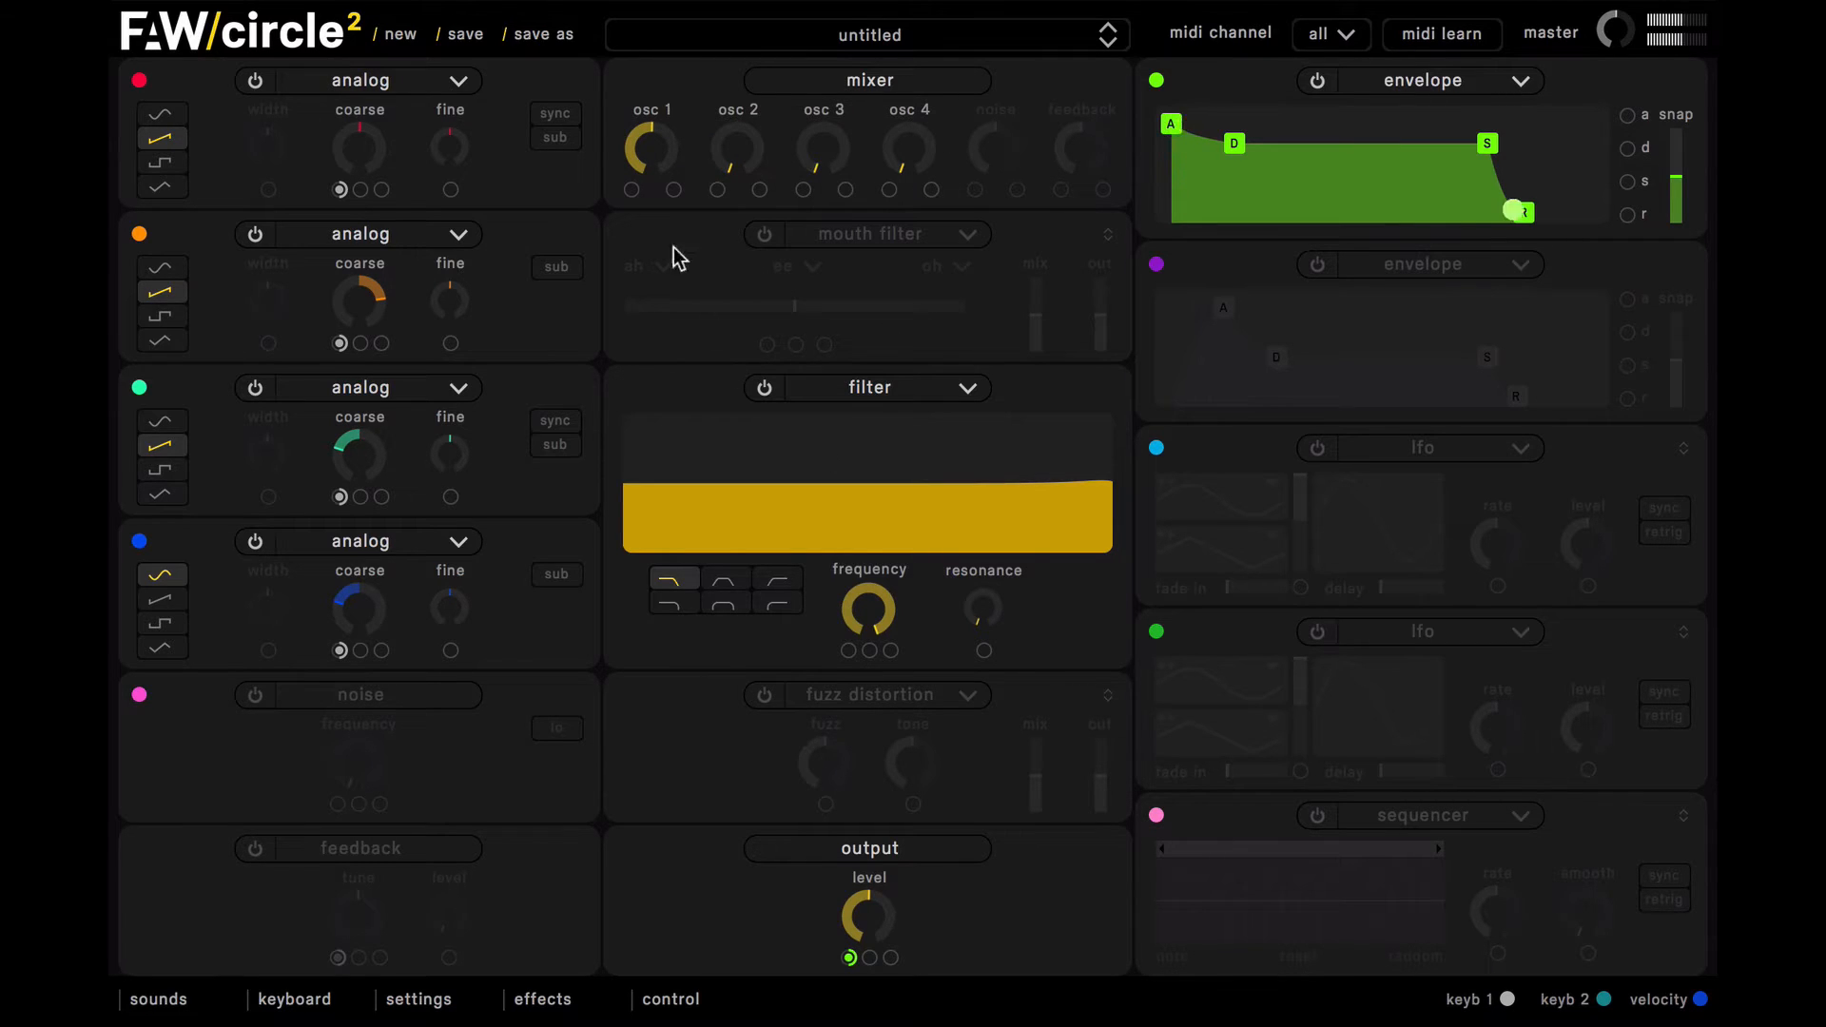
Step: Balance the mixer with osc 1 at about 0.59, osc 2 low, osc 3 moderate and osc 4 close to osc 1
left_click_drag(644, 154, 636, 116)
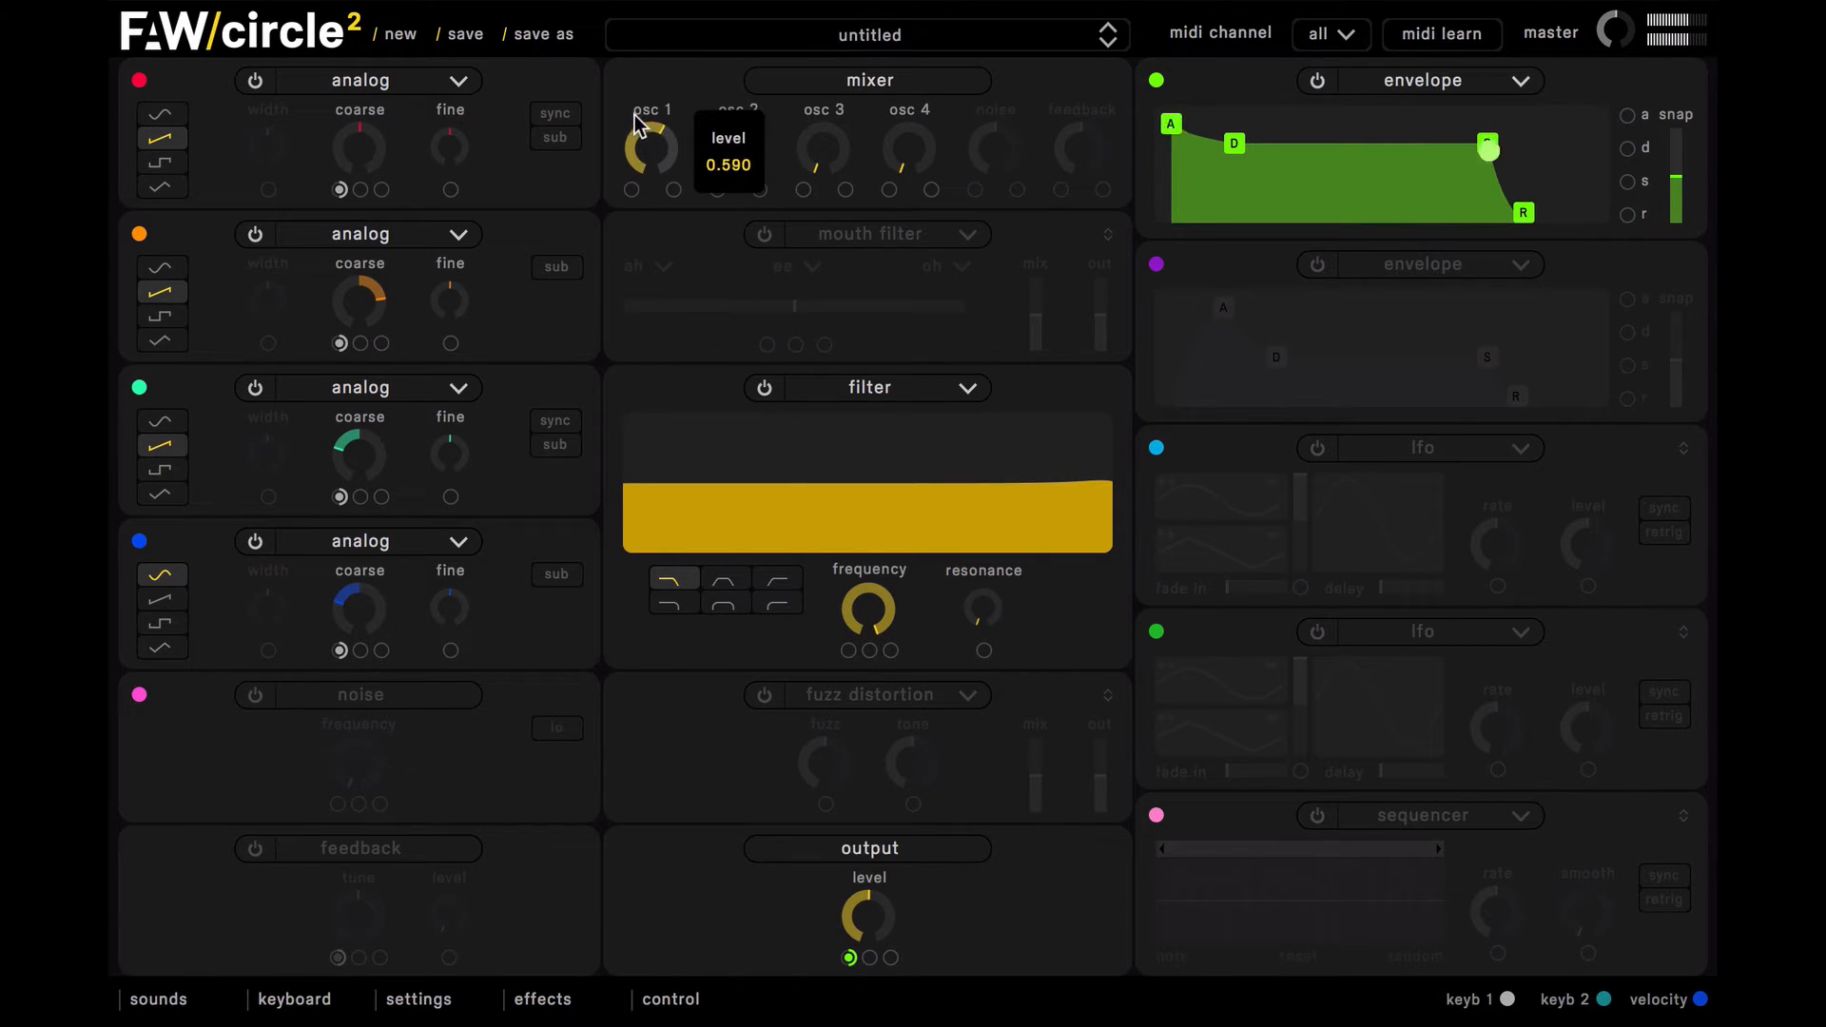
left_click_drag(760, 162, 769, 34)
left_click_drag(825, 157, 885, 28)
left_click_drag(905, 142, 894, 59)
left_click_drag(911, 160, 910, 161)
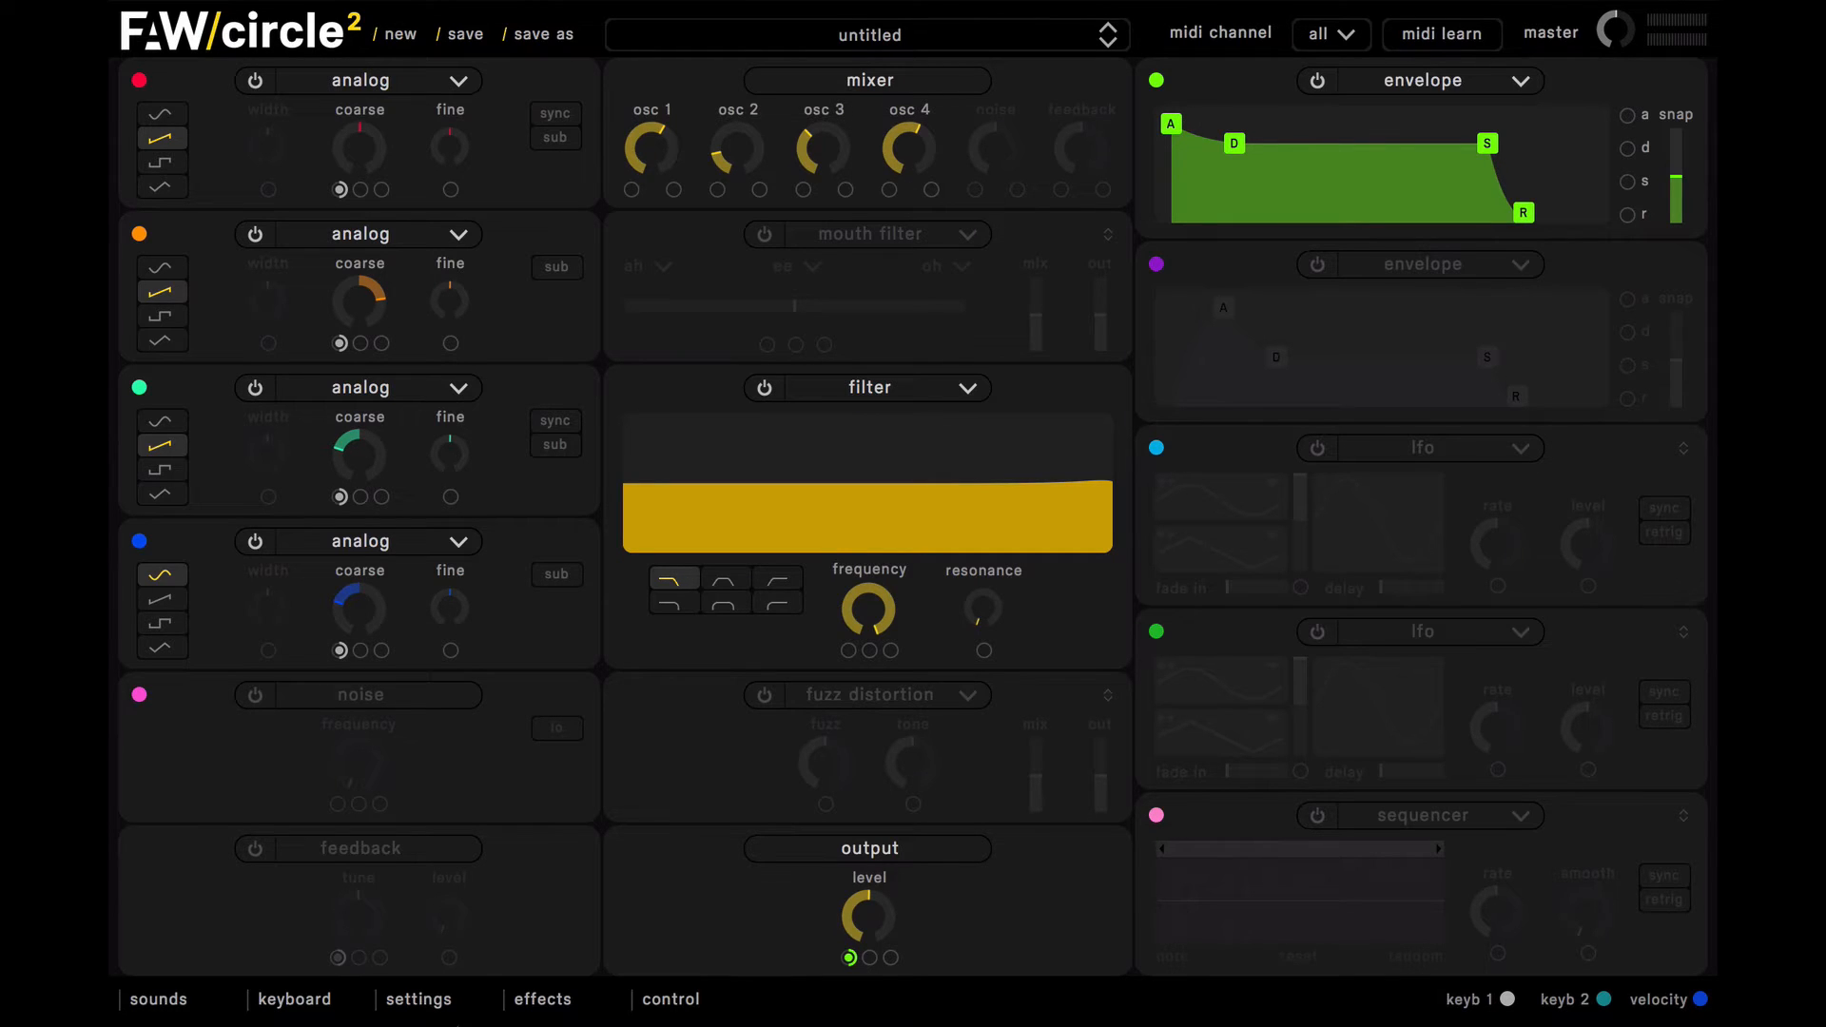
Step: Raise the global detune in the voicing settings to roughly a quarter of its range, then close the settings
left_click(455, 1005)
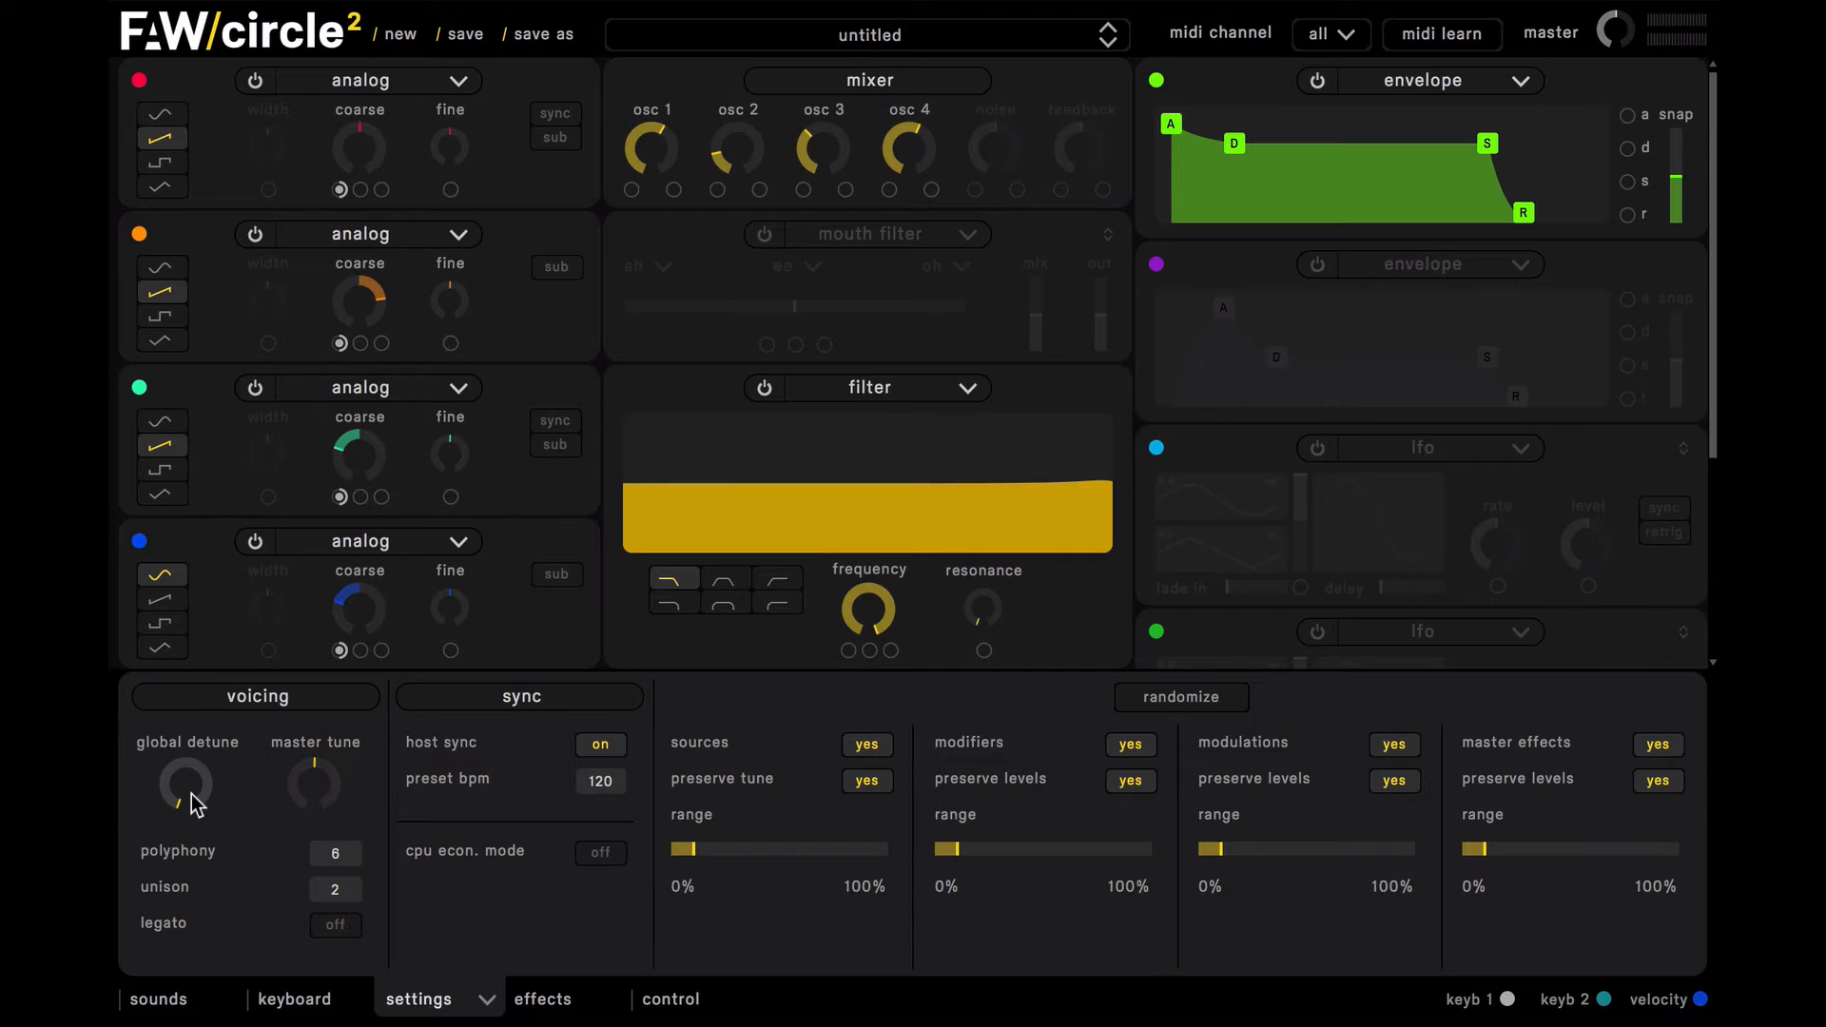
left_click_drag(188, 798, 164, 738)
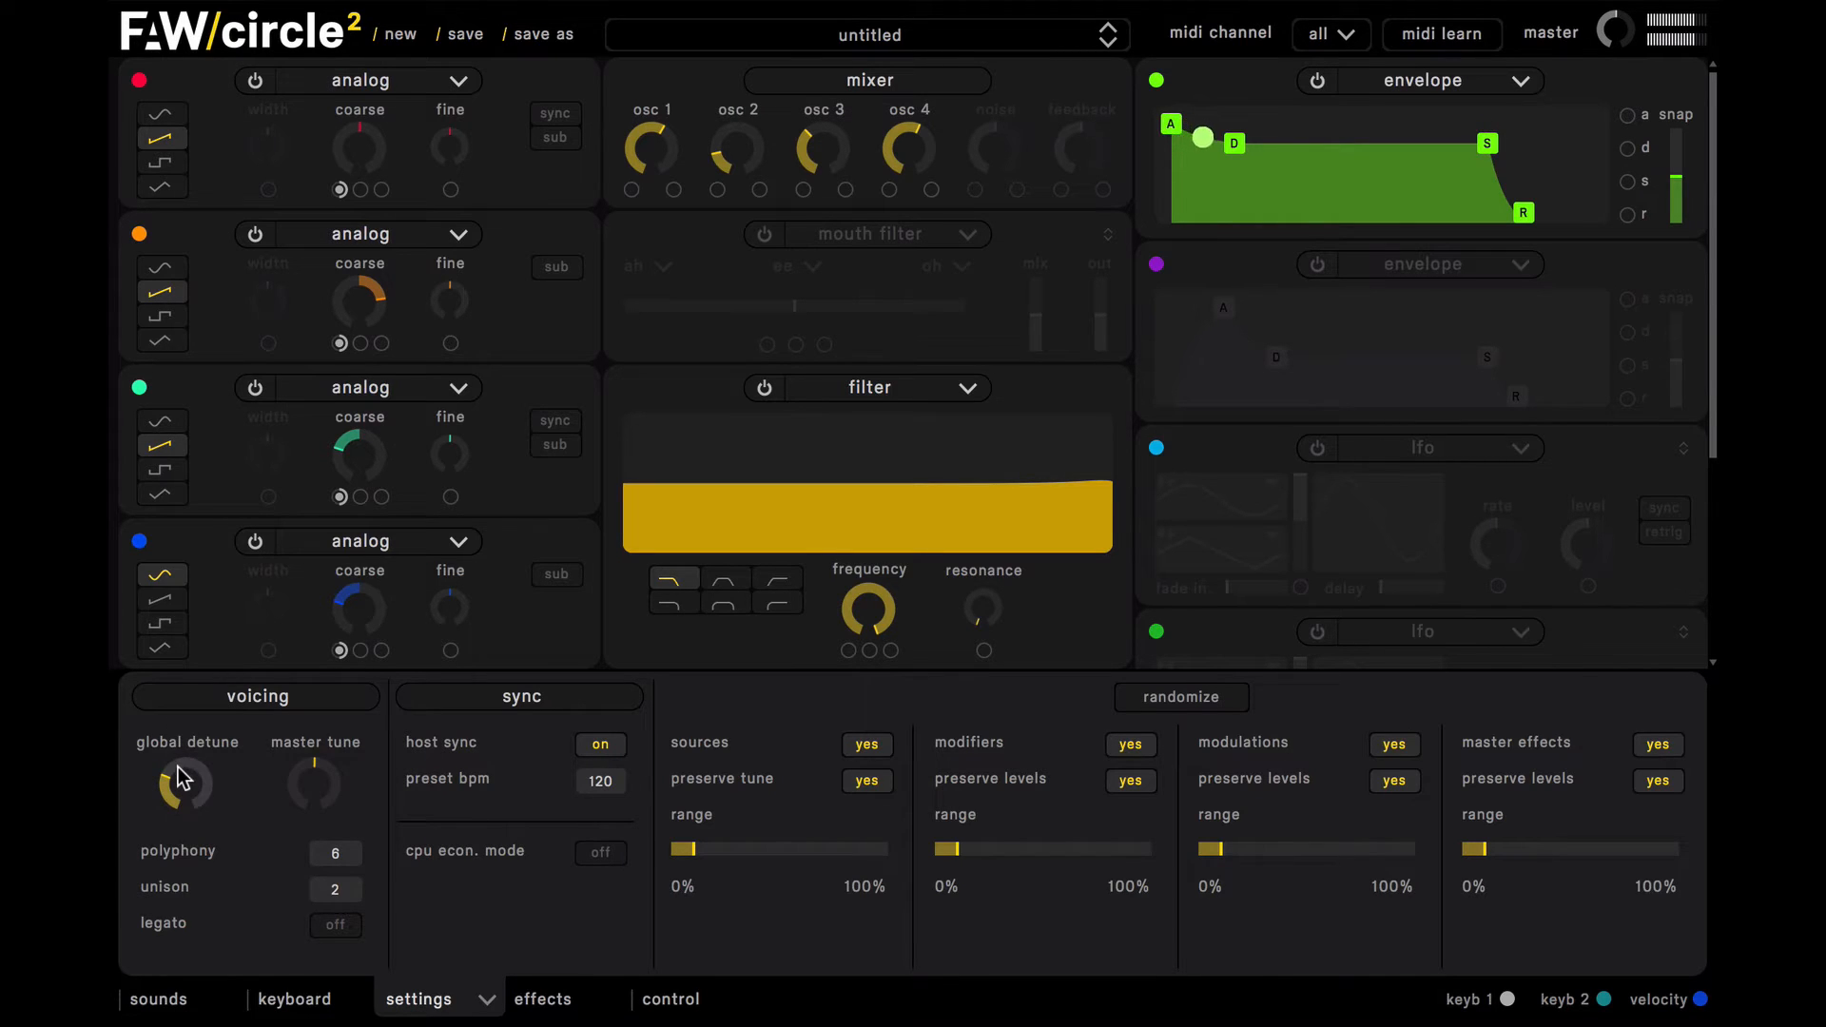
mouse_move(181, 788)
mouse_move(182, 786)
left_mouse_down()
mouse_move(180, 734)
mouse_move(174, 766)
left_mouse_up()
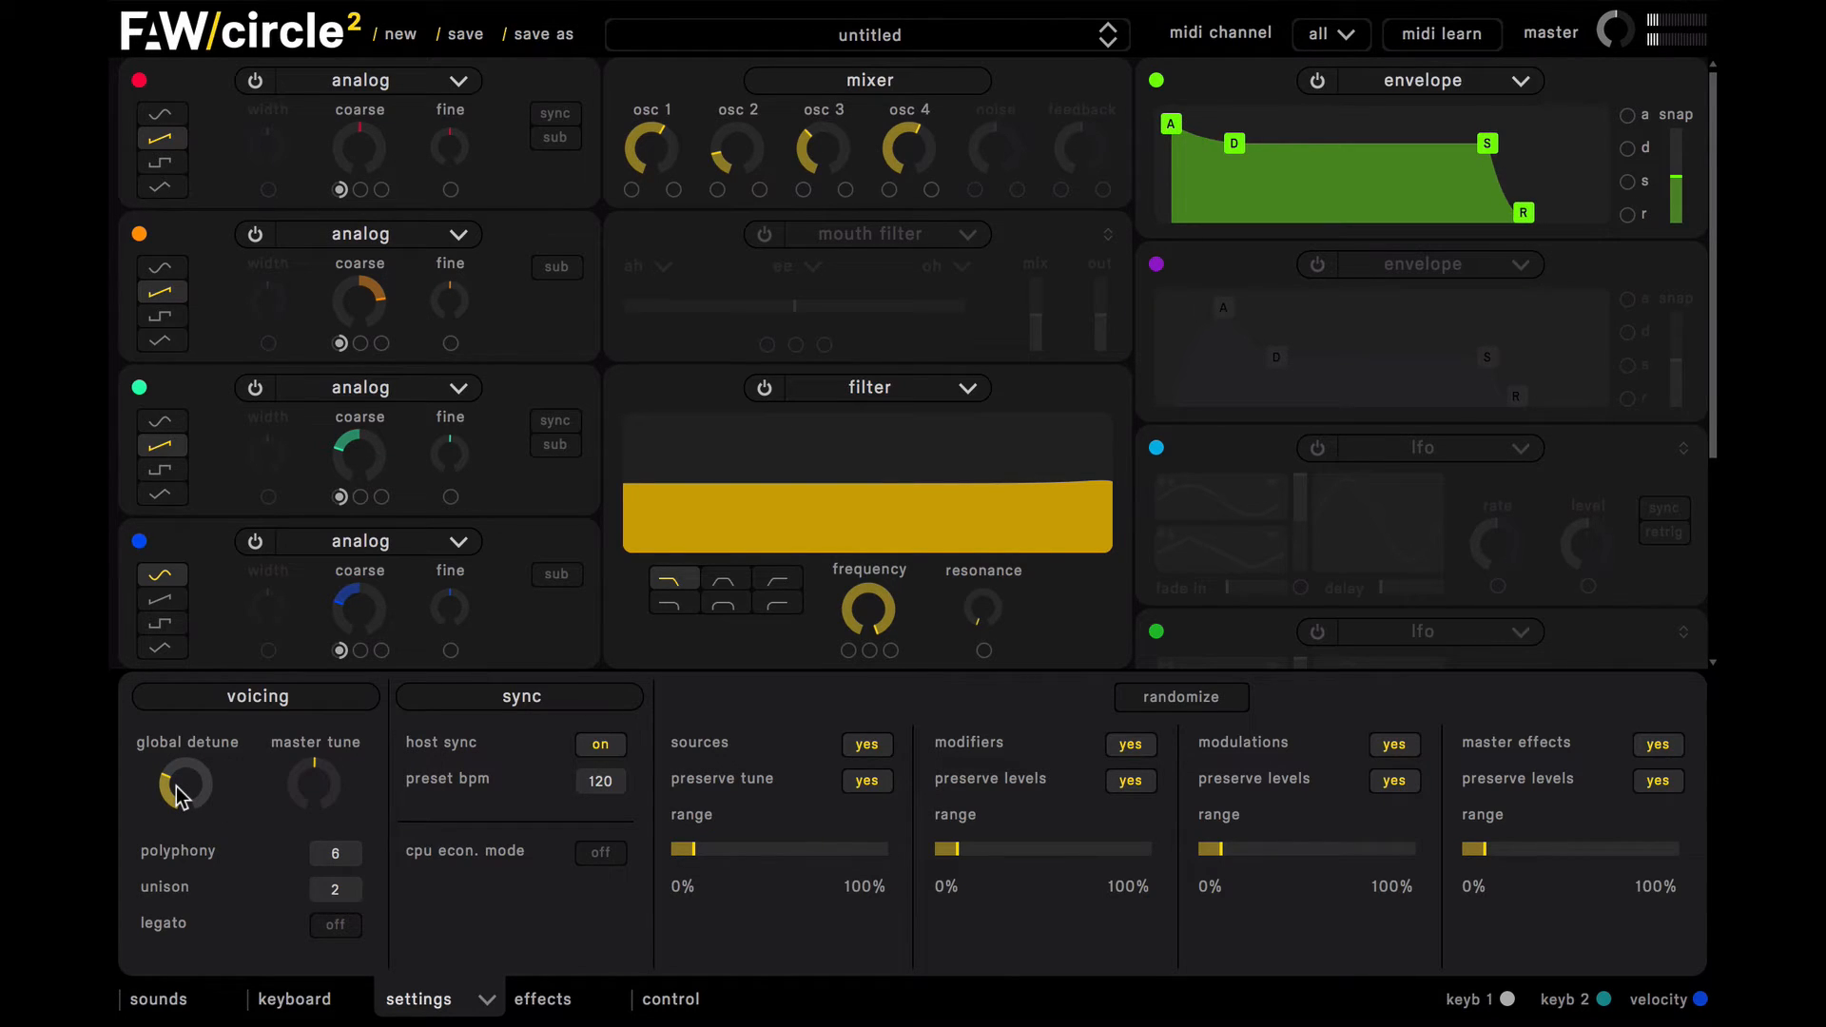
left_click(440, 992)
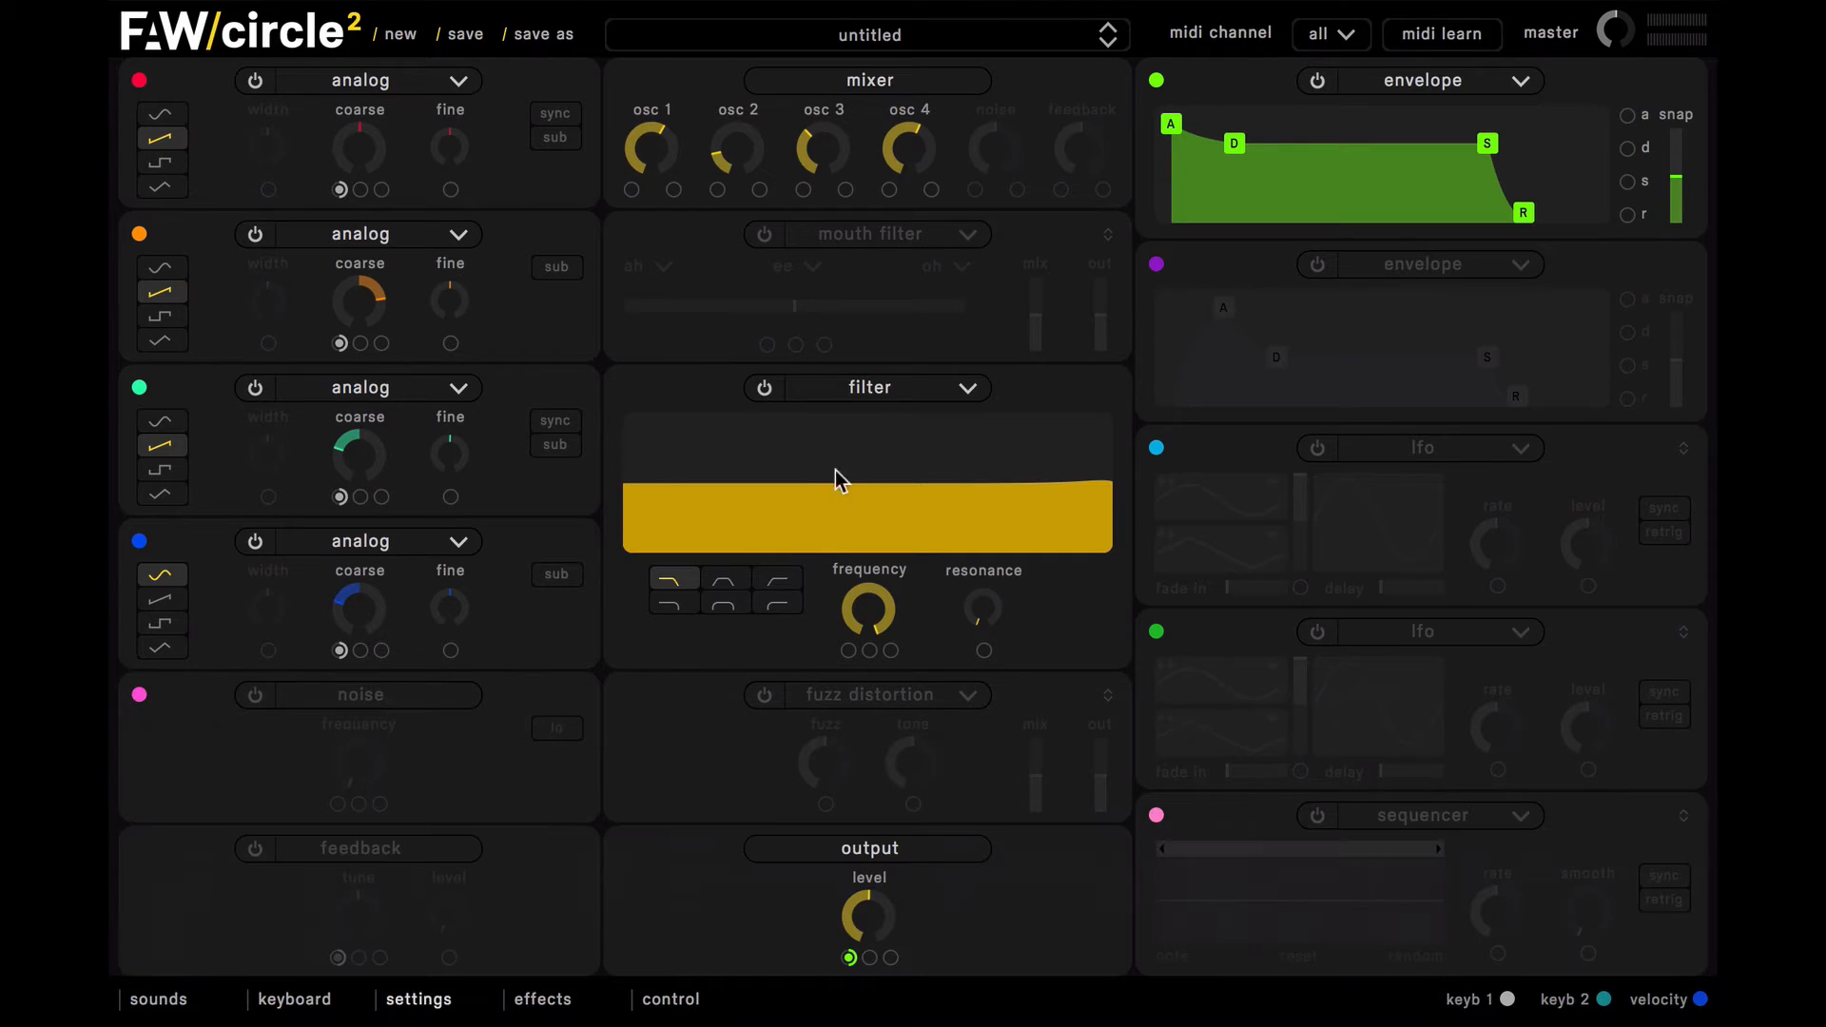
Step: Enable the modifier above the filter as a shelving EQ and boost its high shelf at a higher frequency
left_click(764, 234)
left_click(863, 238)
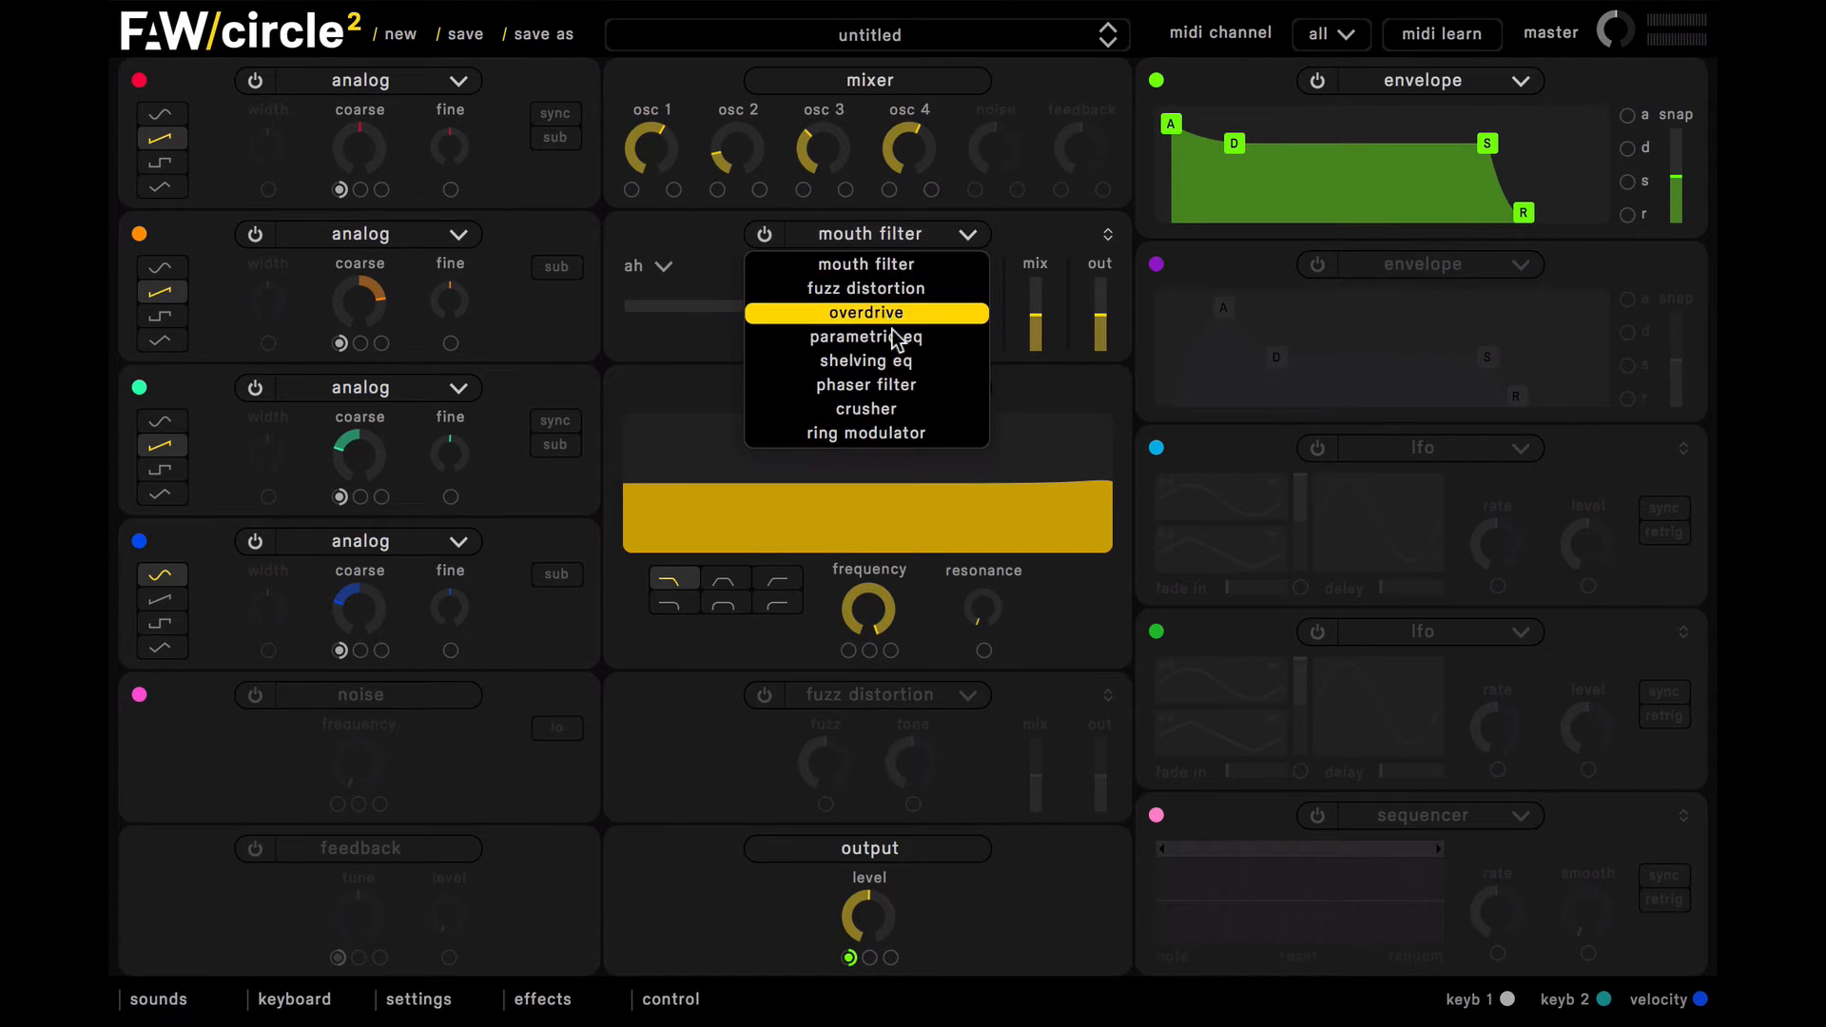
left_click(890, 362)
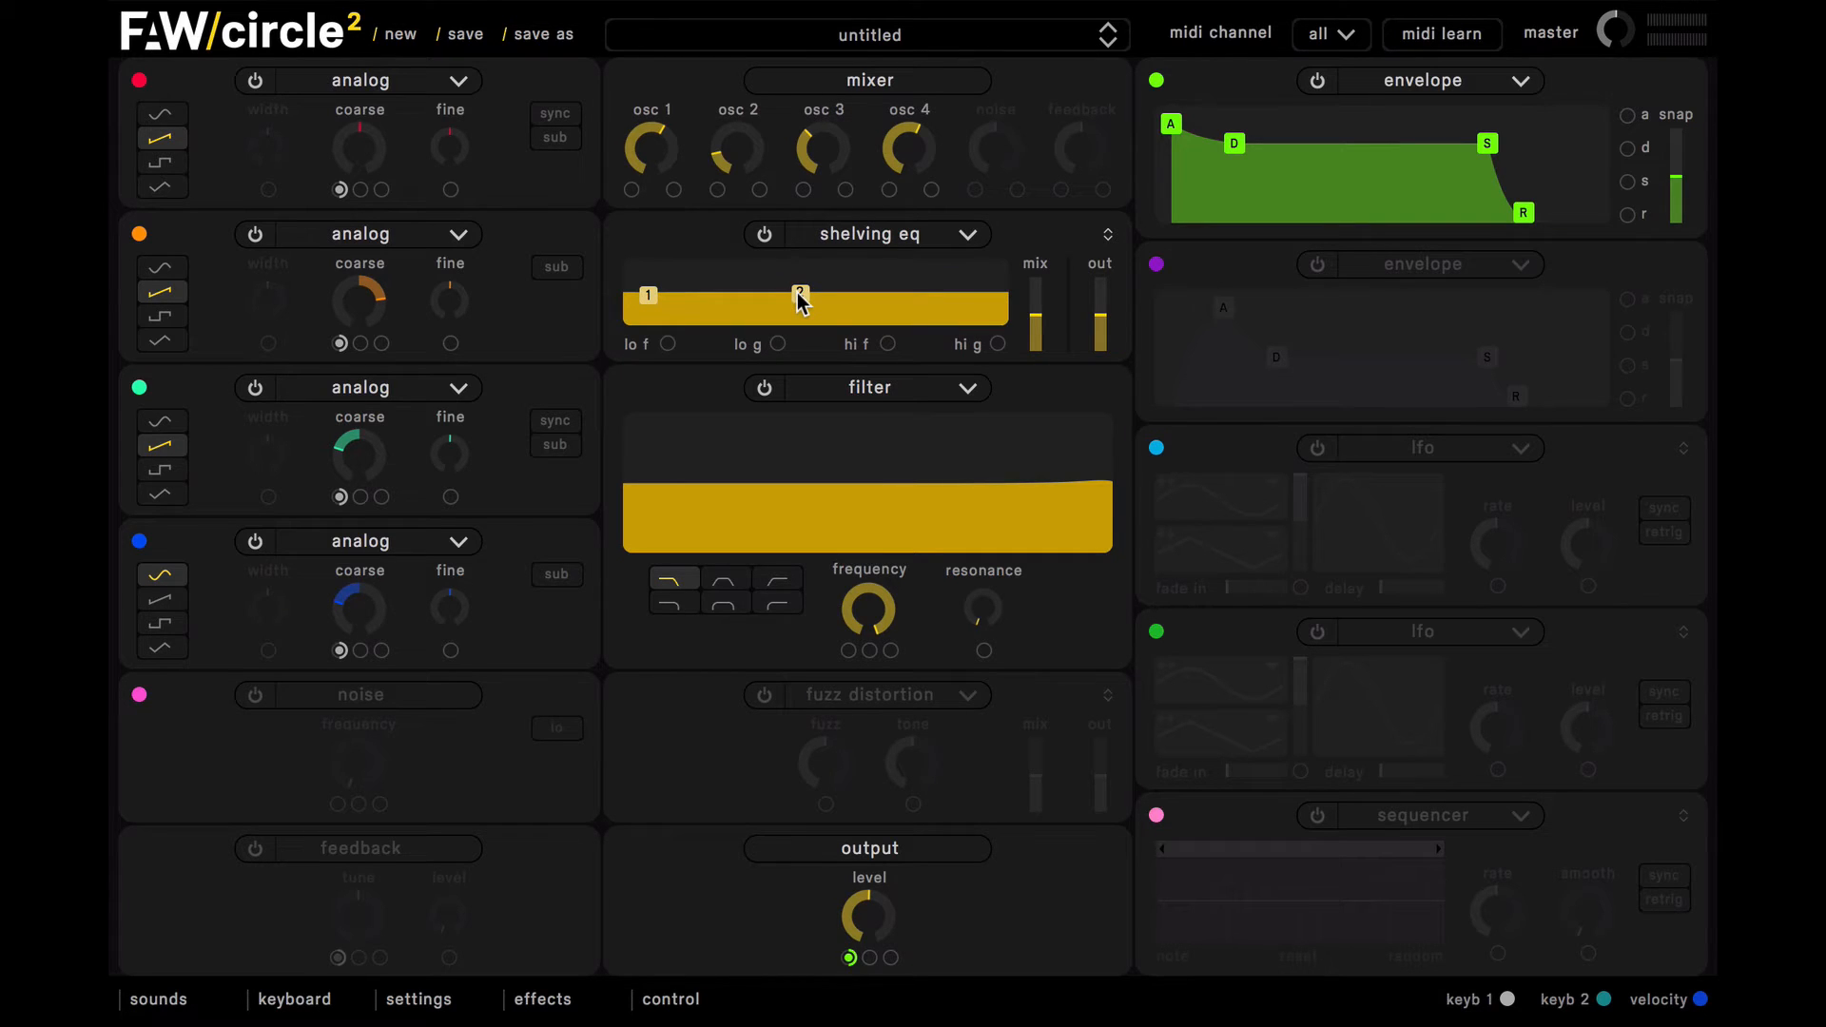
left_click_drag(802, 301, 882, 273)
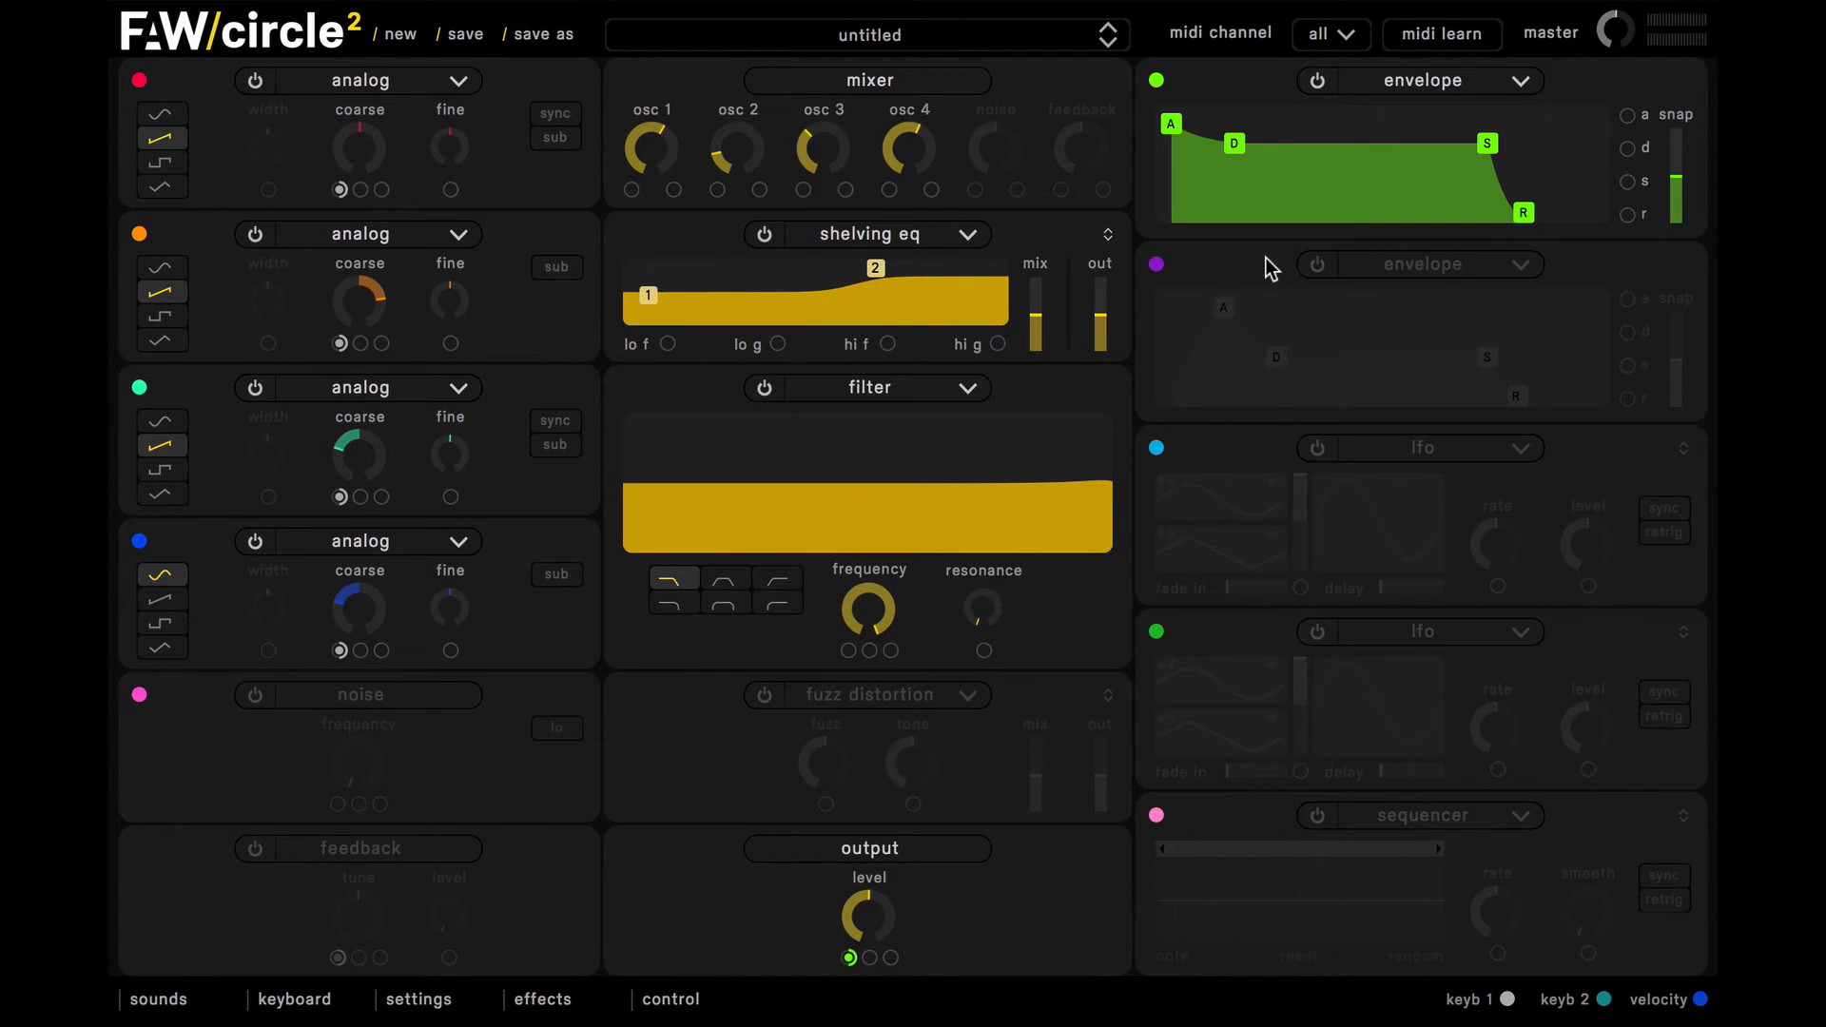
Step: Enable the second envelope with minimum attack, route it to the filter frequency and lower the cutoff
left_click(1330, 268)
left_click_drag(1226, 309, 1023, 301)
left_click_drag(1150, 267, 847, 652)
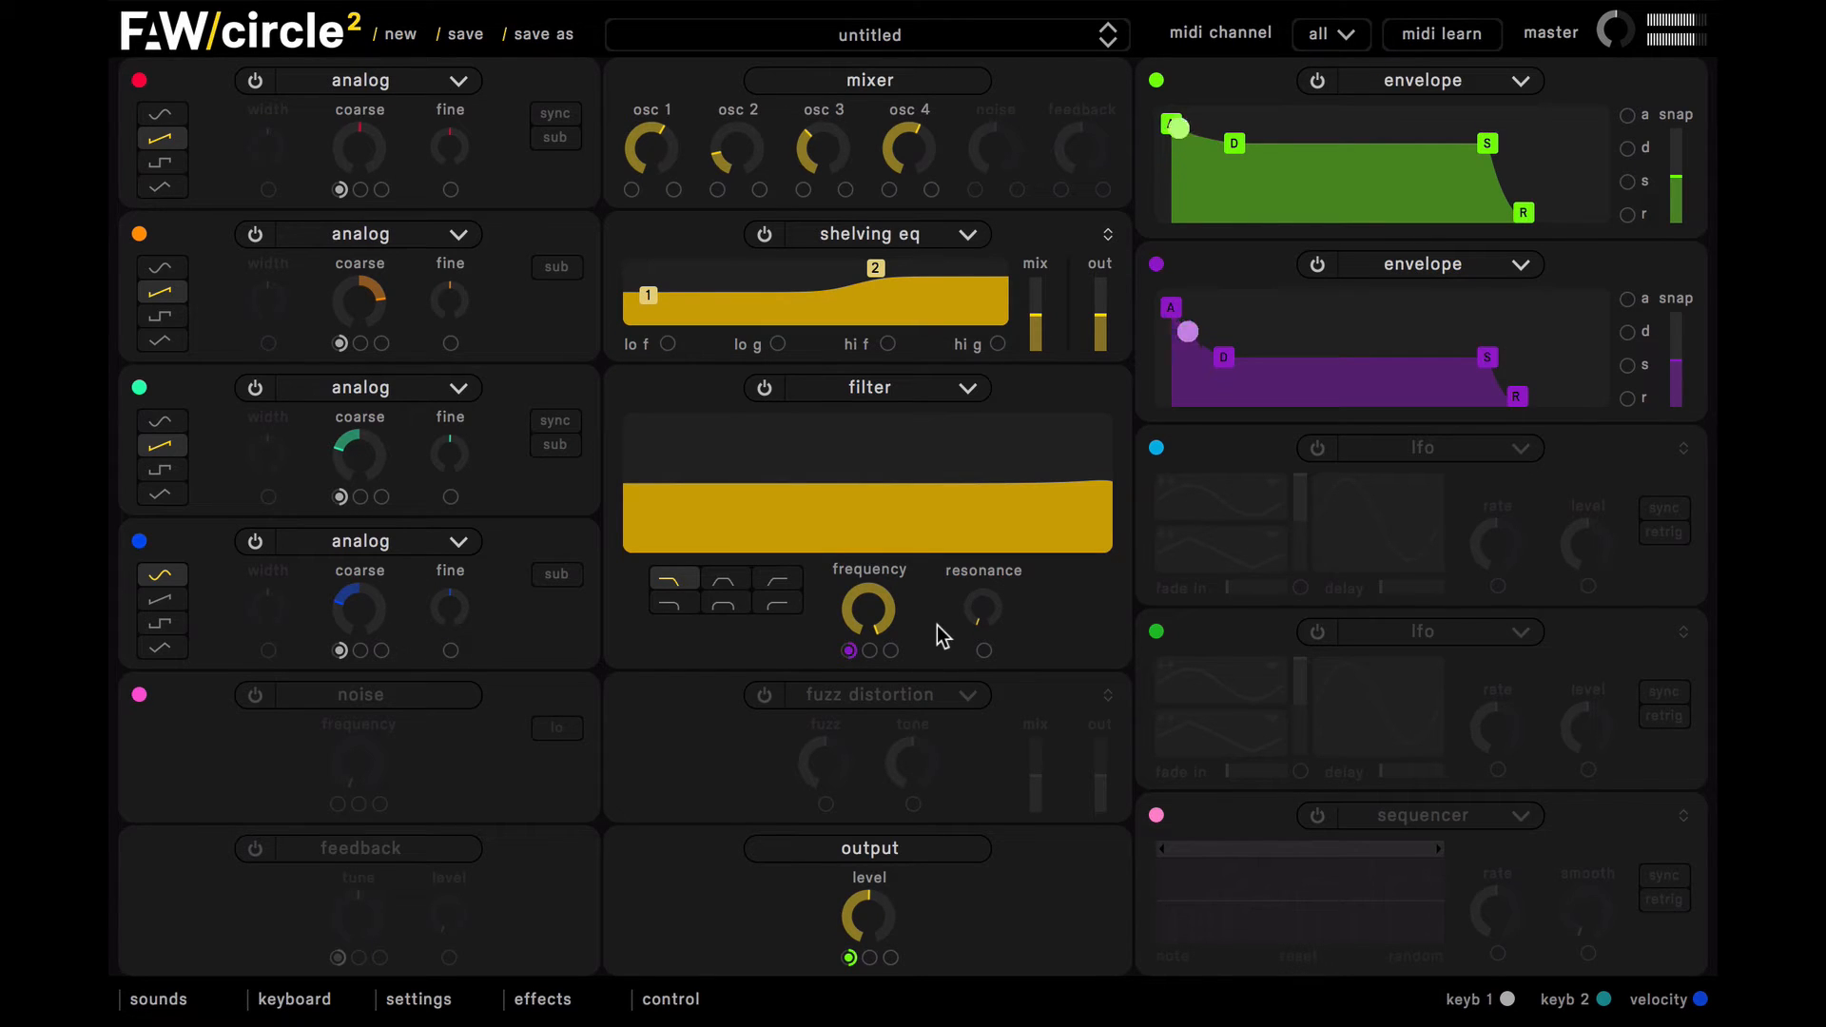
left_click_drag(876, 611, 890, 746)
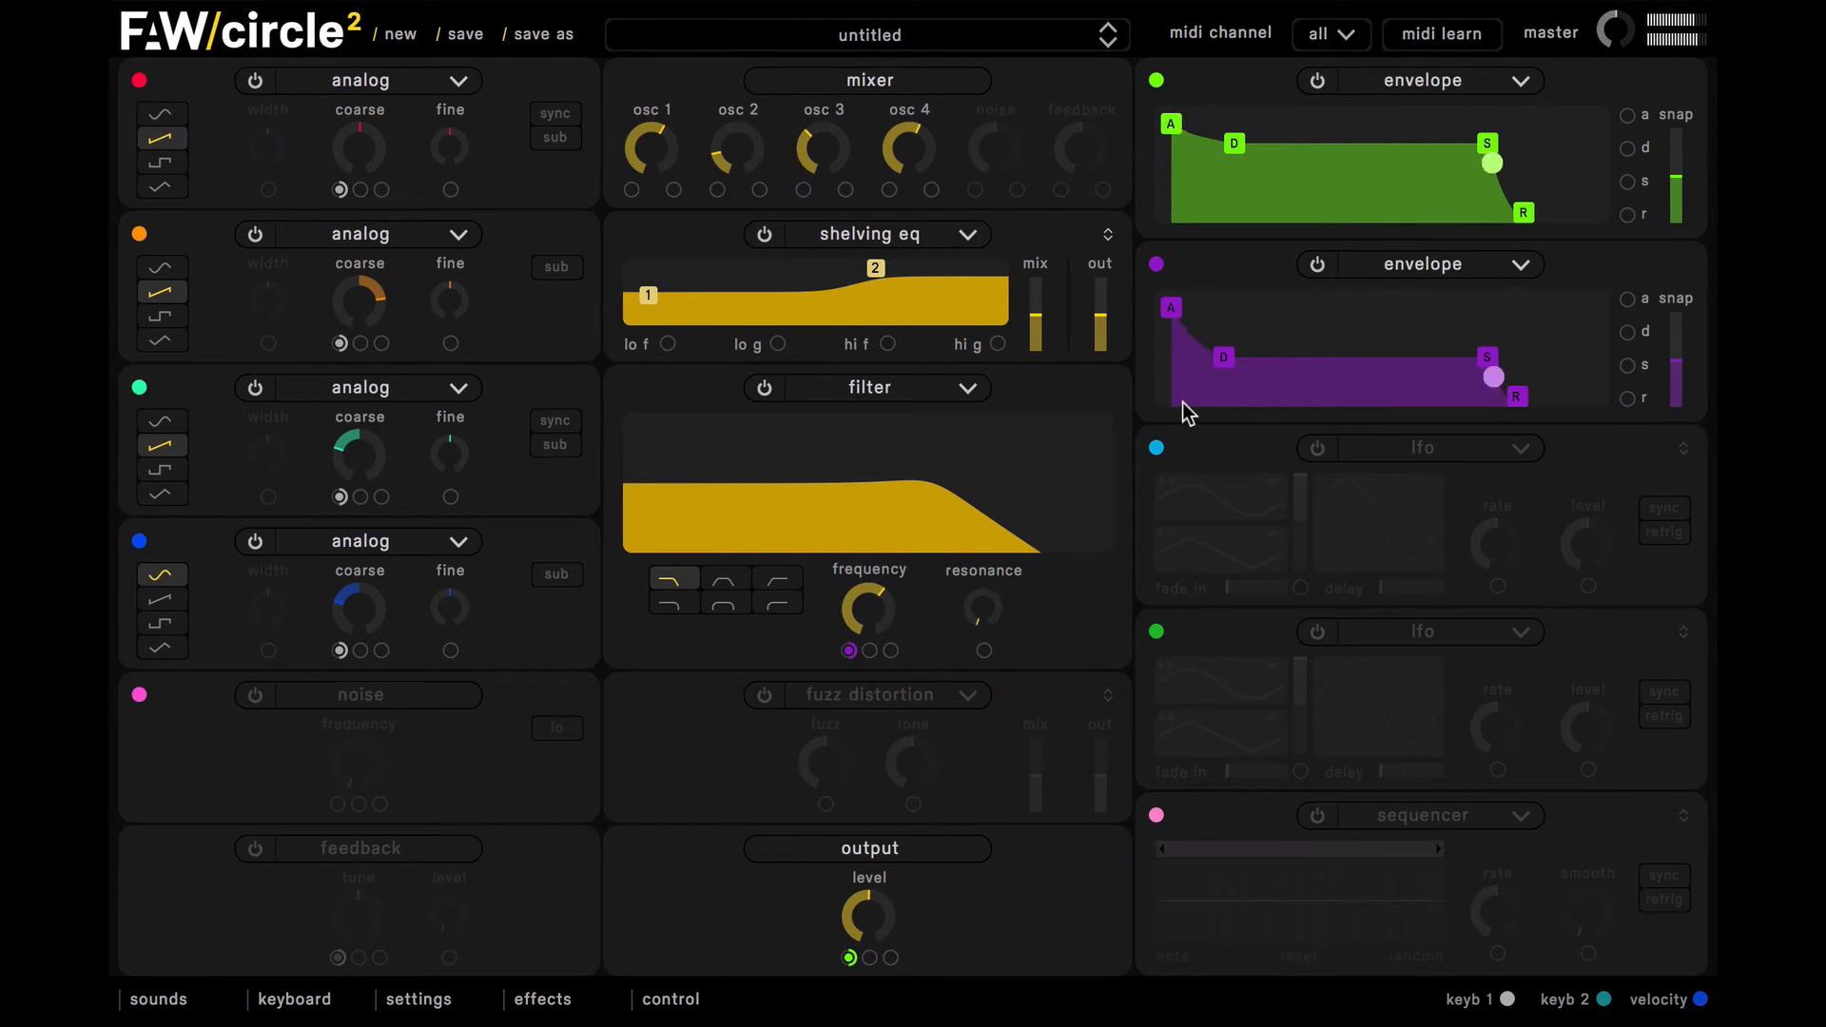
Step: Shape the purple filter envelope with a shorter decay, a higher sustain and a longer release
left_click_drag(1225, 366, 1199, 366)
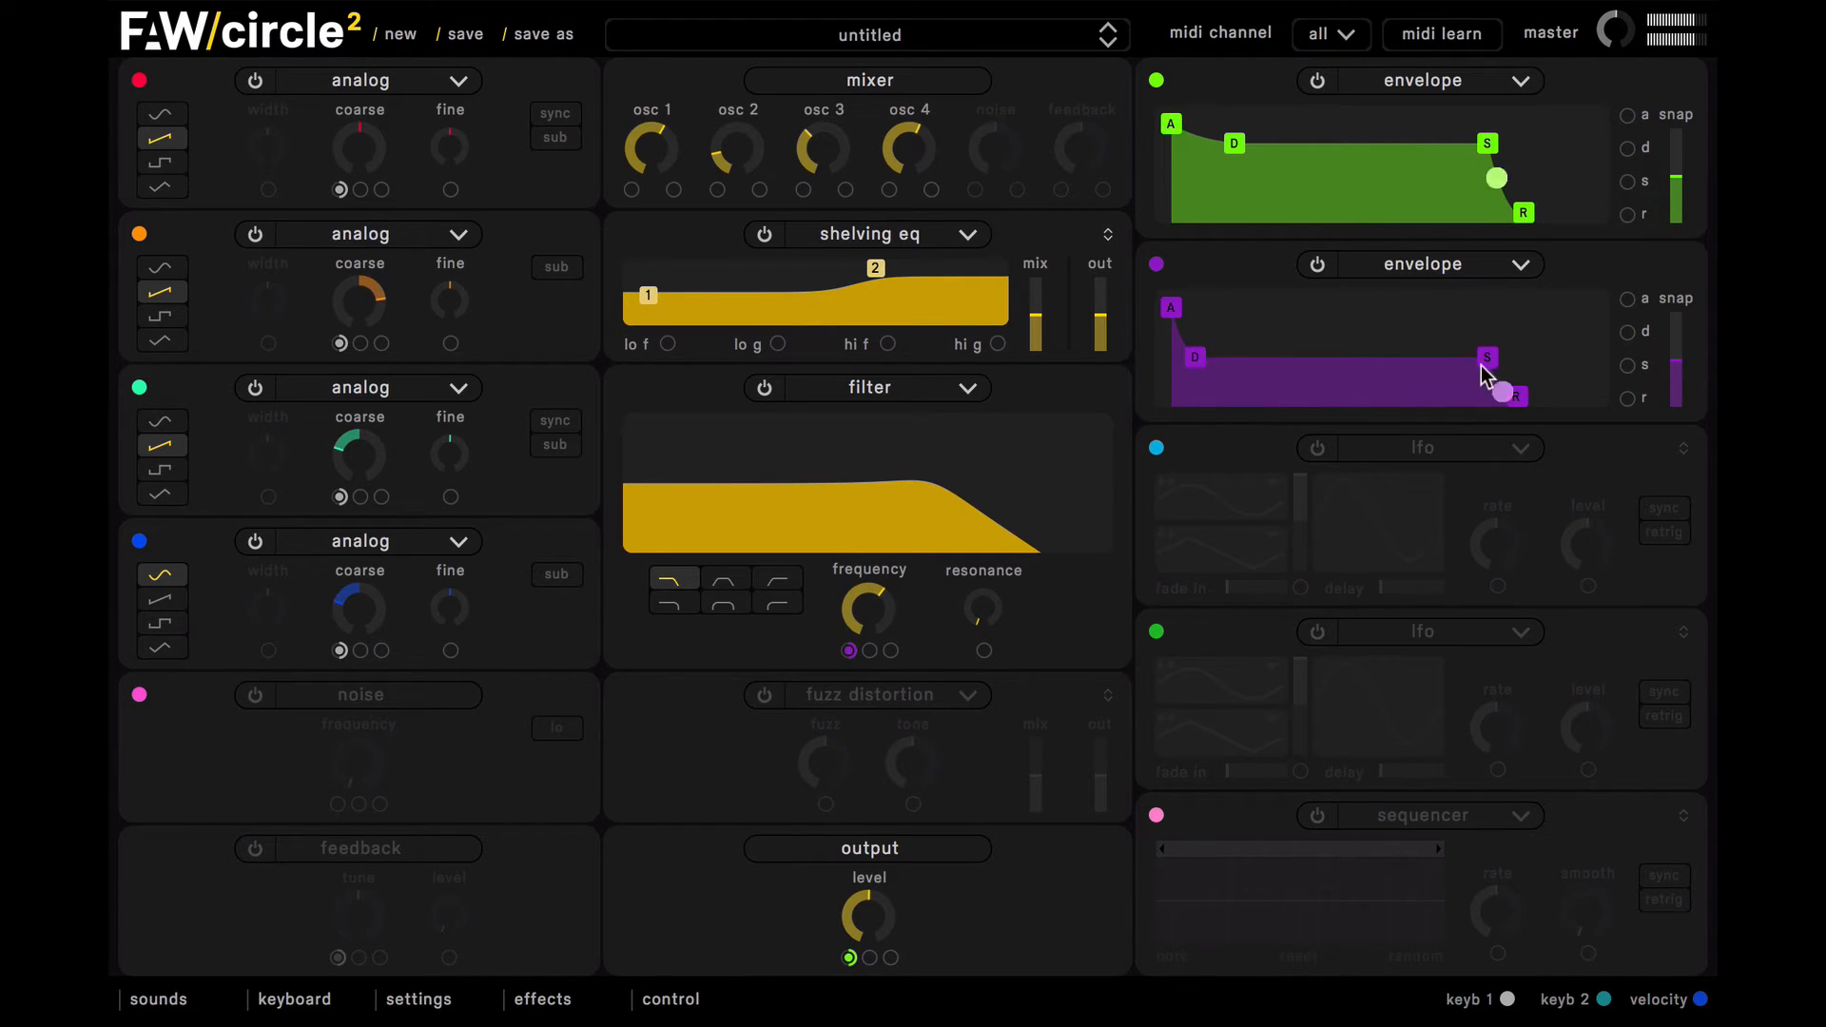
left_click_drag(1488, 357, 1489, 335)
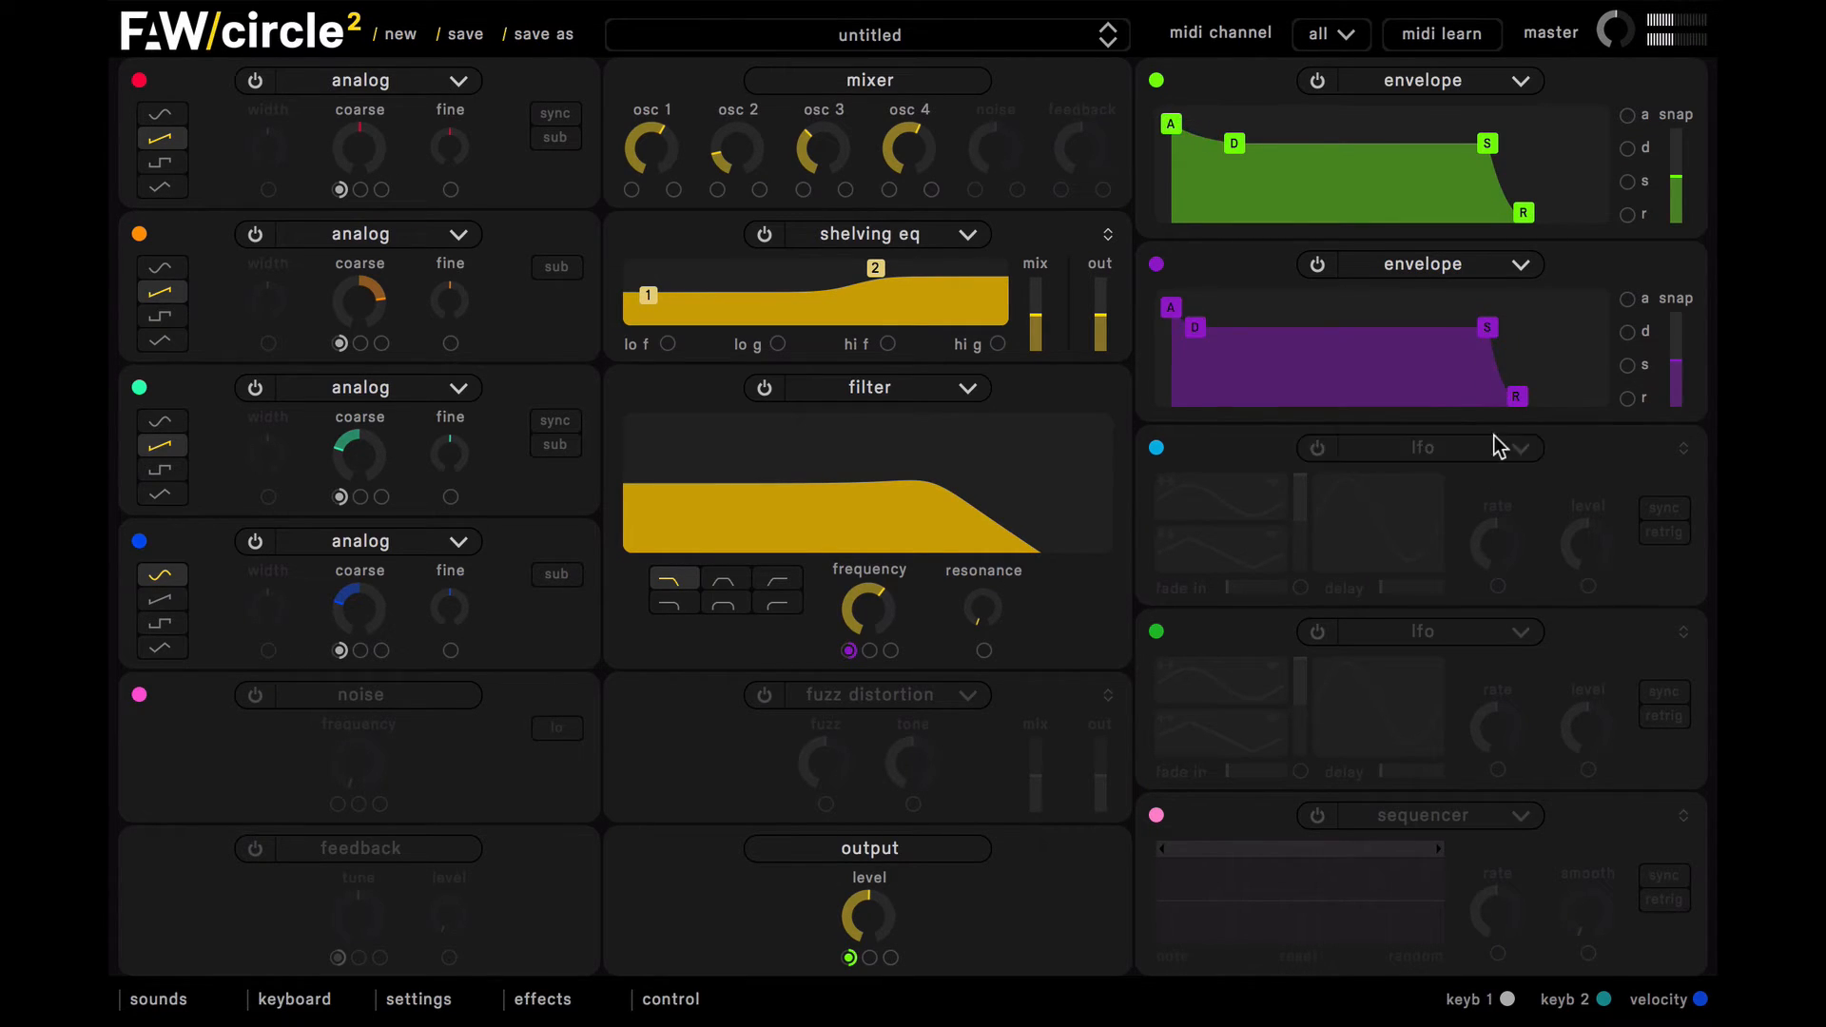
left_click_drag(1516, 395, 1553, 396)
left_click_drag(1560, 398, 1560, 395)
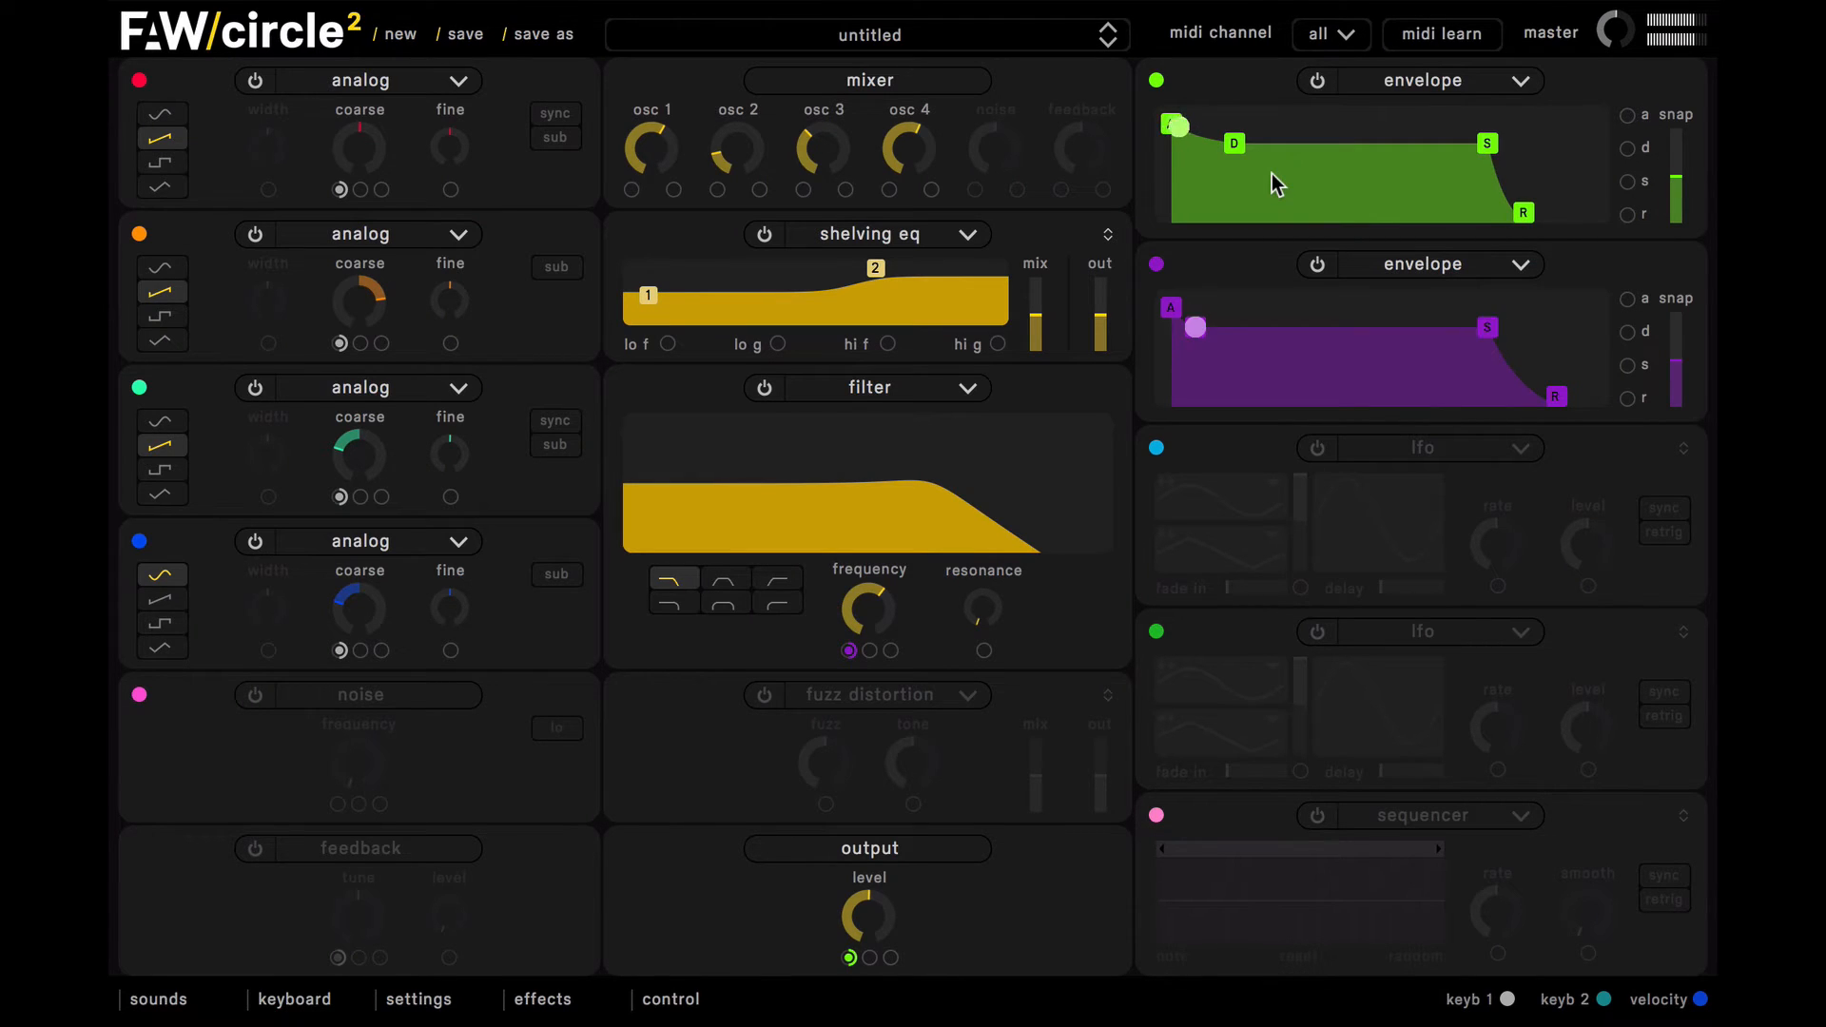
Step: Shape the green amplitude envelope with a shorter decay, a lower sustain and a slightly longer release
left_click_drag(1235, 144, 1203, 154)
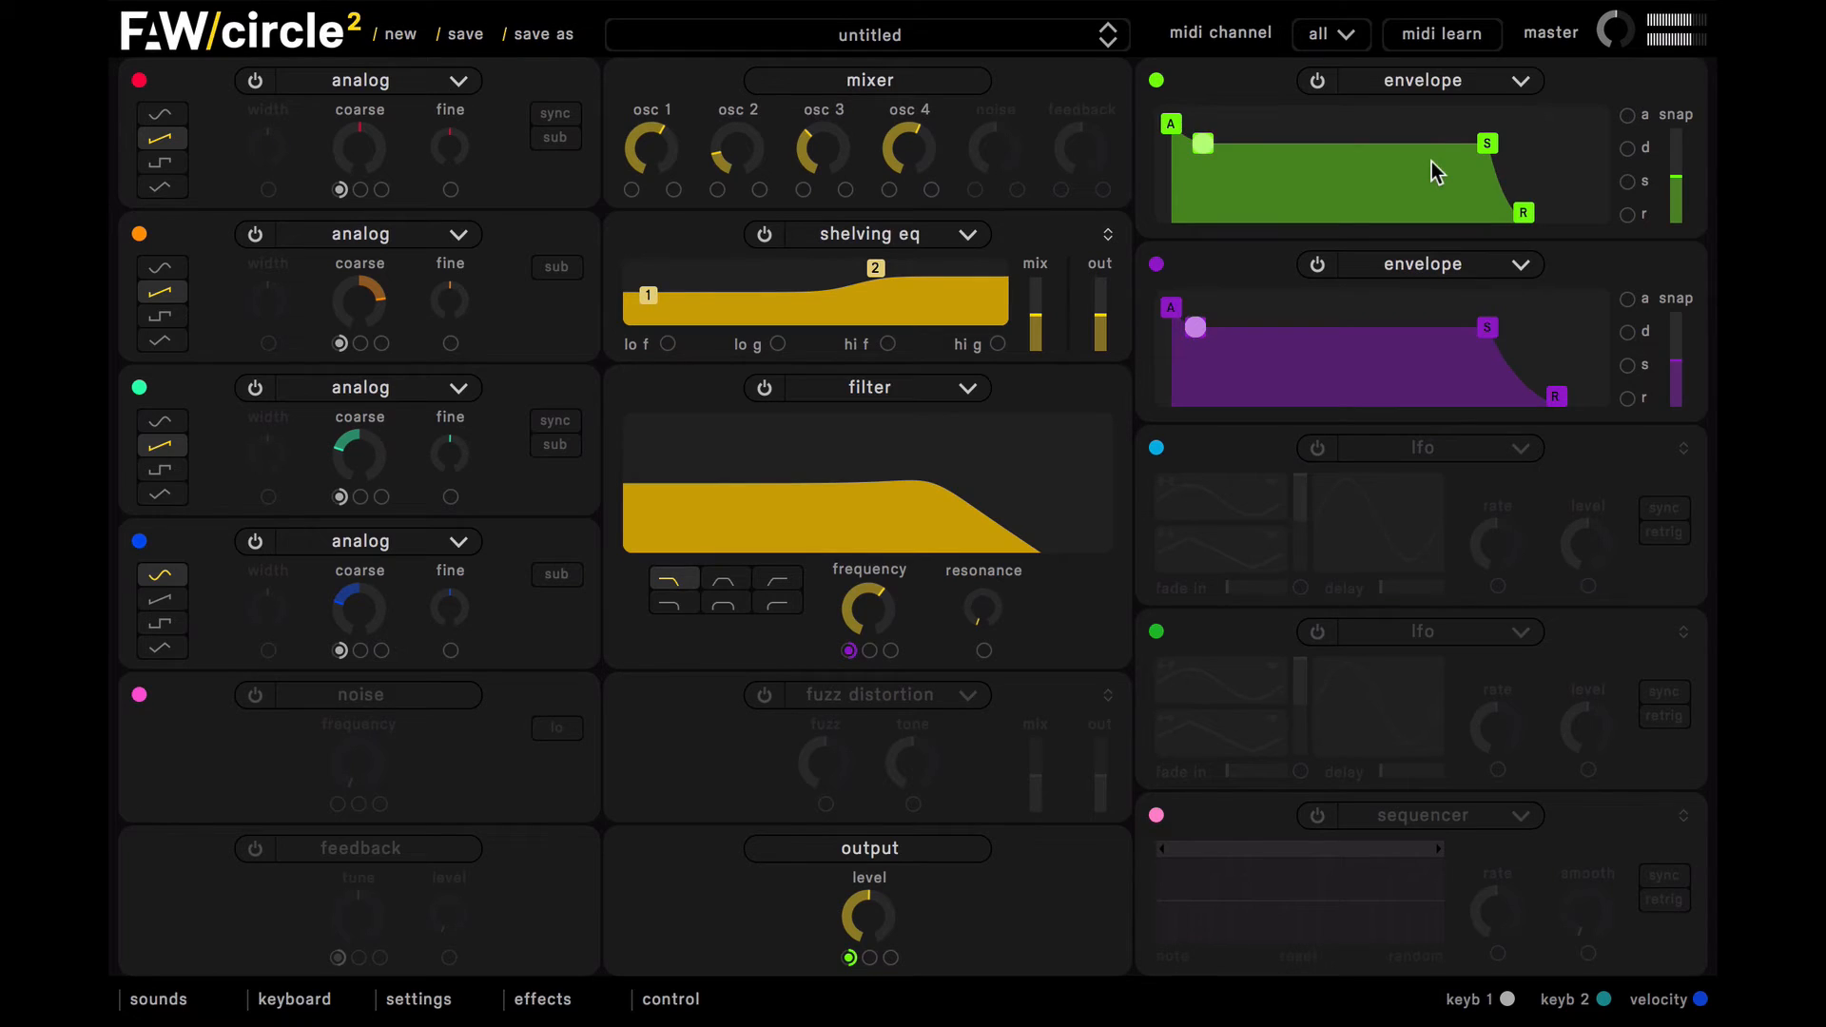
left_click_drag(1487, 142, 1489, 161)
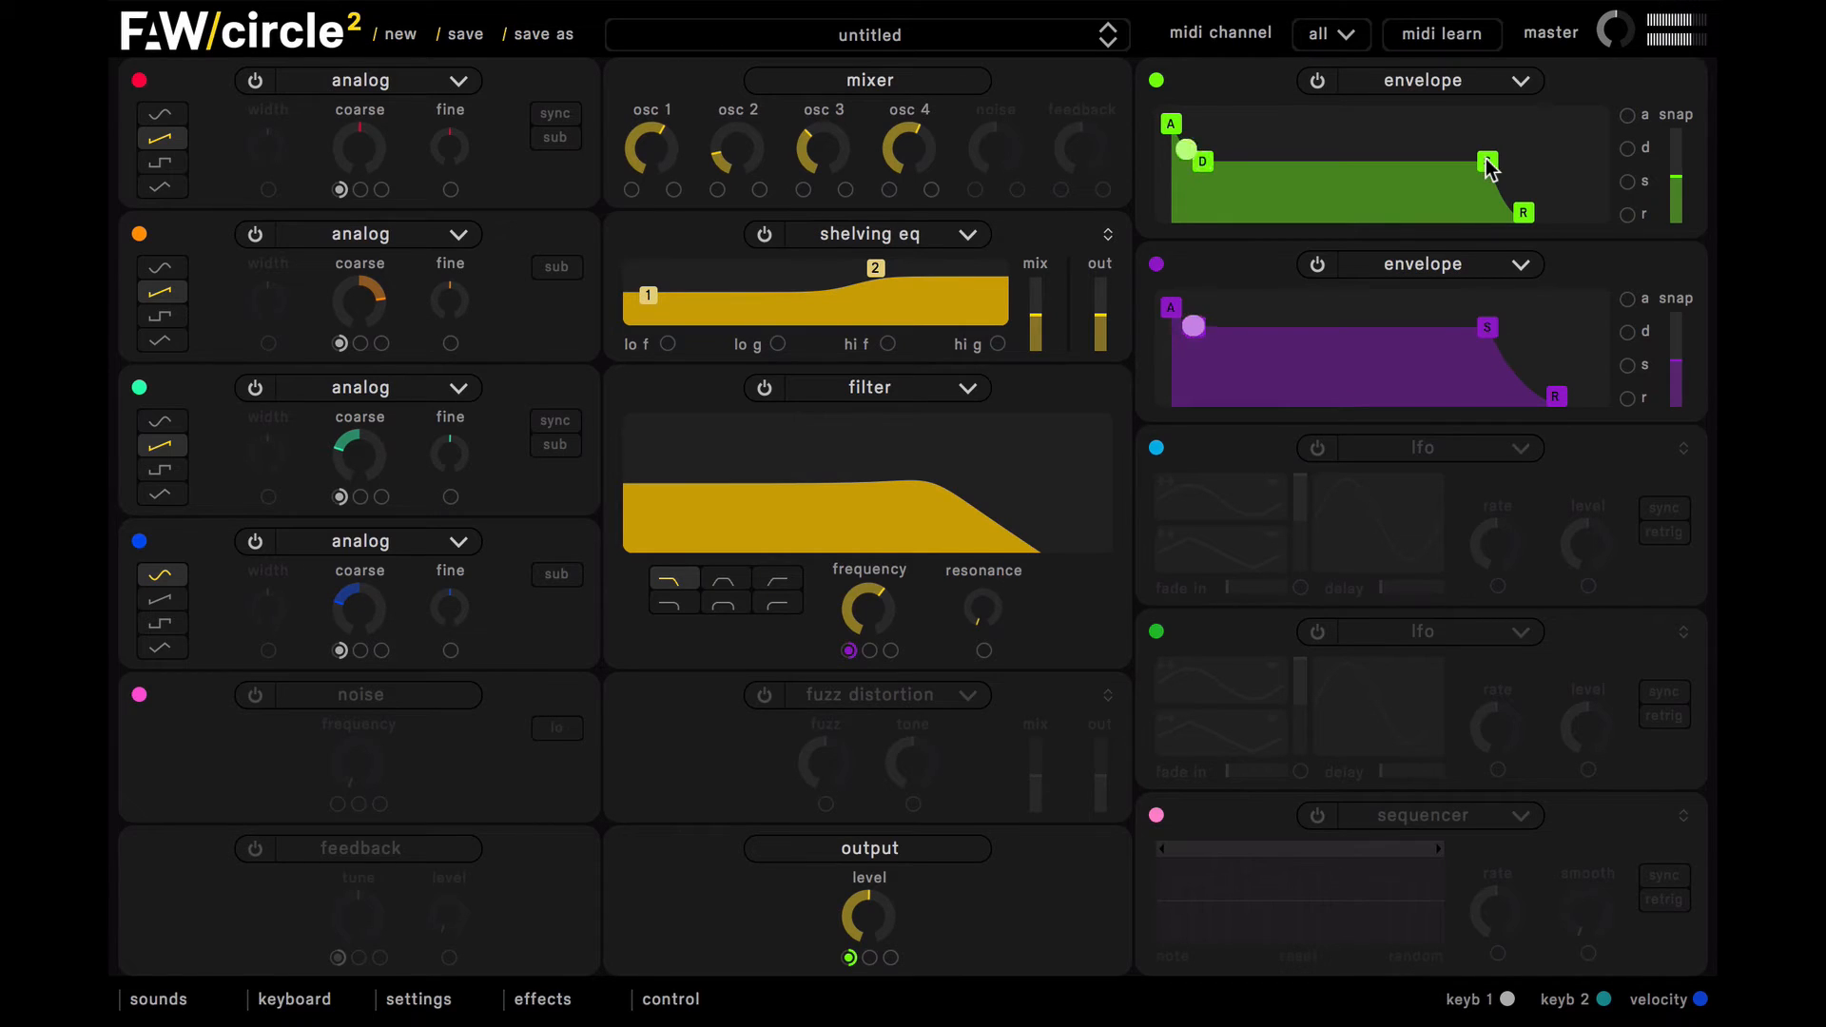
left_click_drag(1514, 204, 1534, 213)
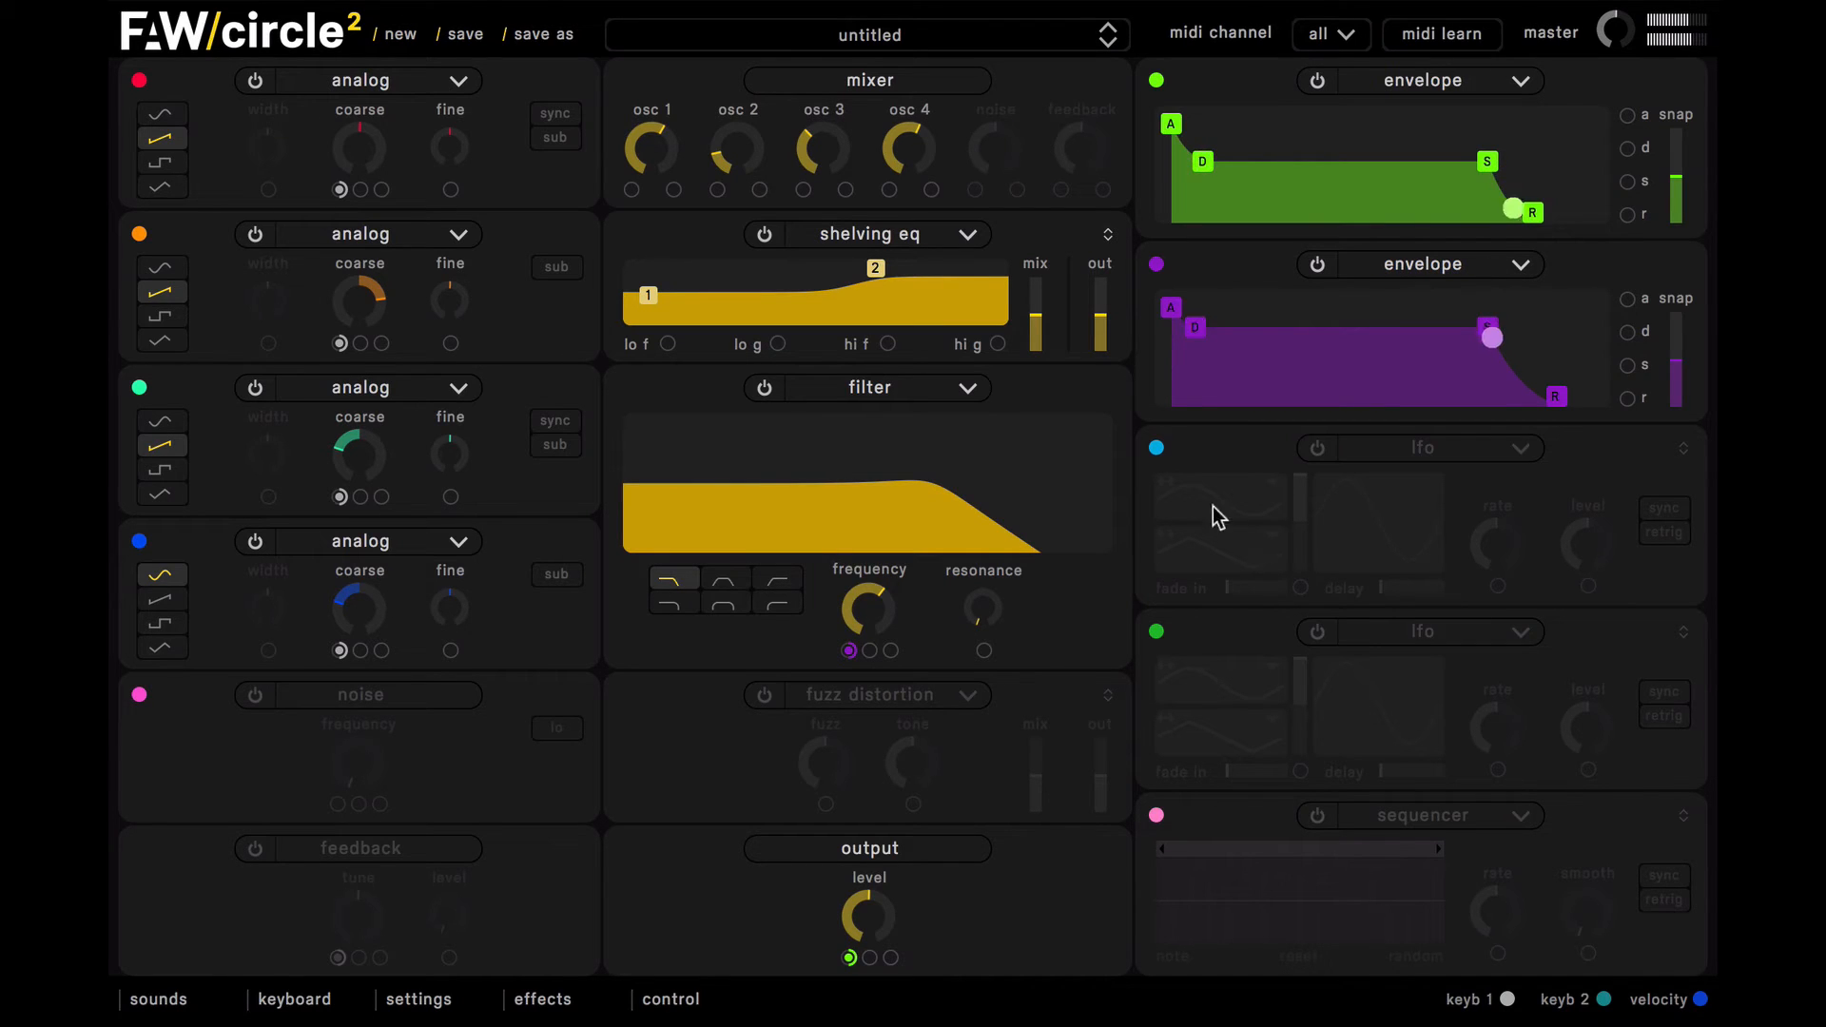
Step: Add a modest amount of filter resonance and lower the filter frequency slightly
left_click_drag(983, 608, 942, 482)
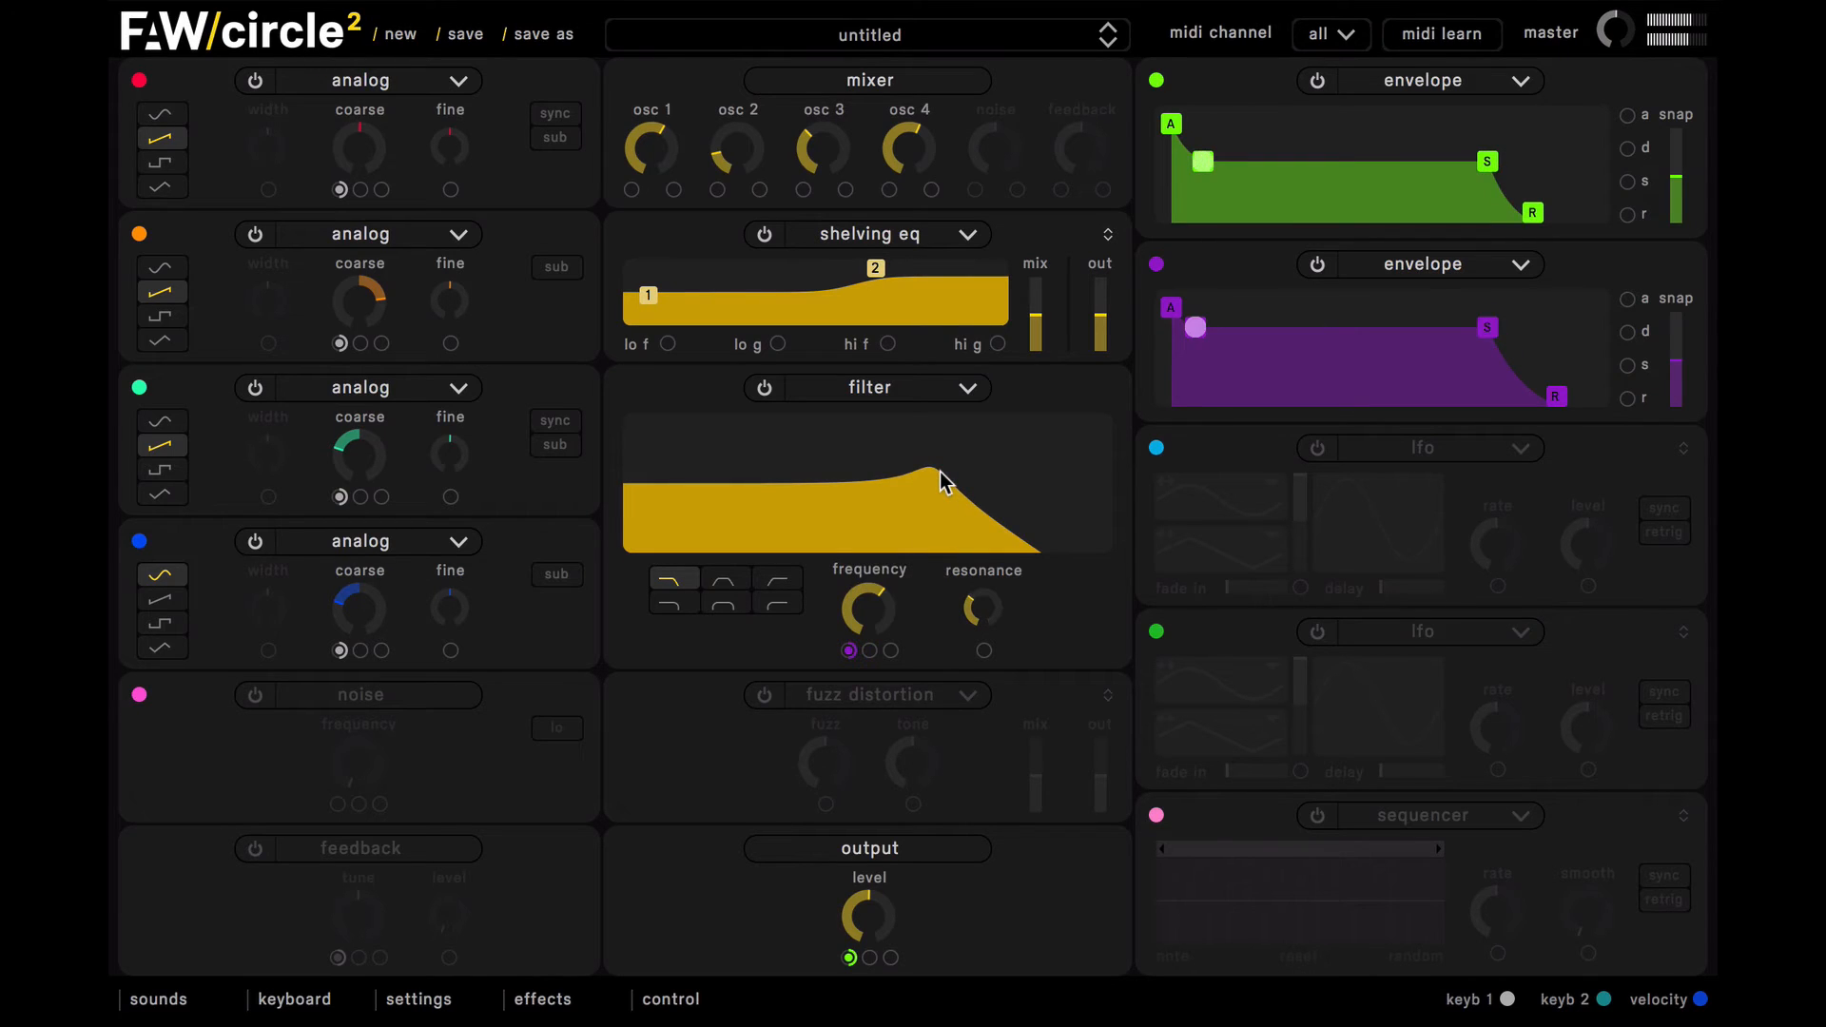
left_click_drag(989, 599, 988, 621)
left_click_drag(869, 605, 990, 605)
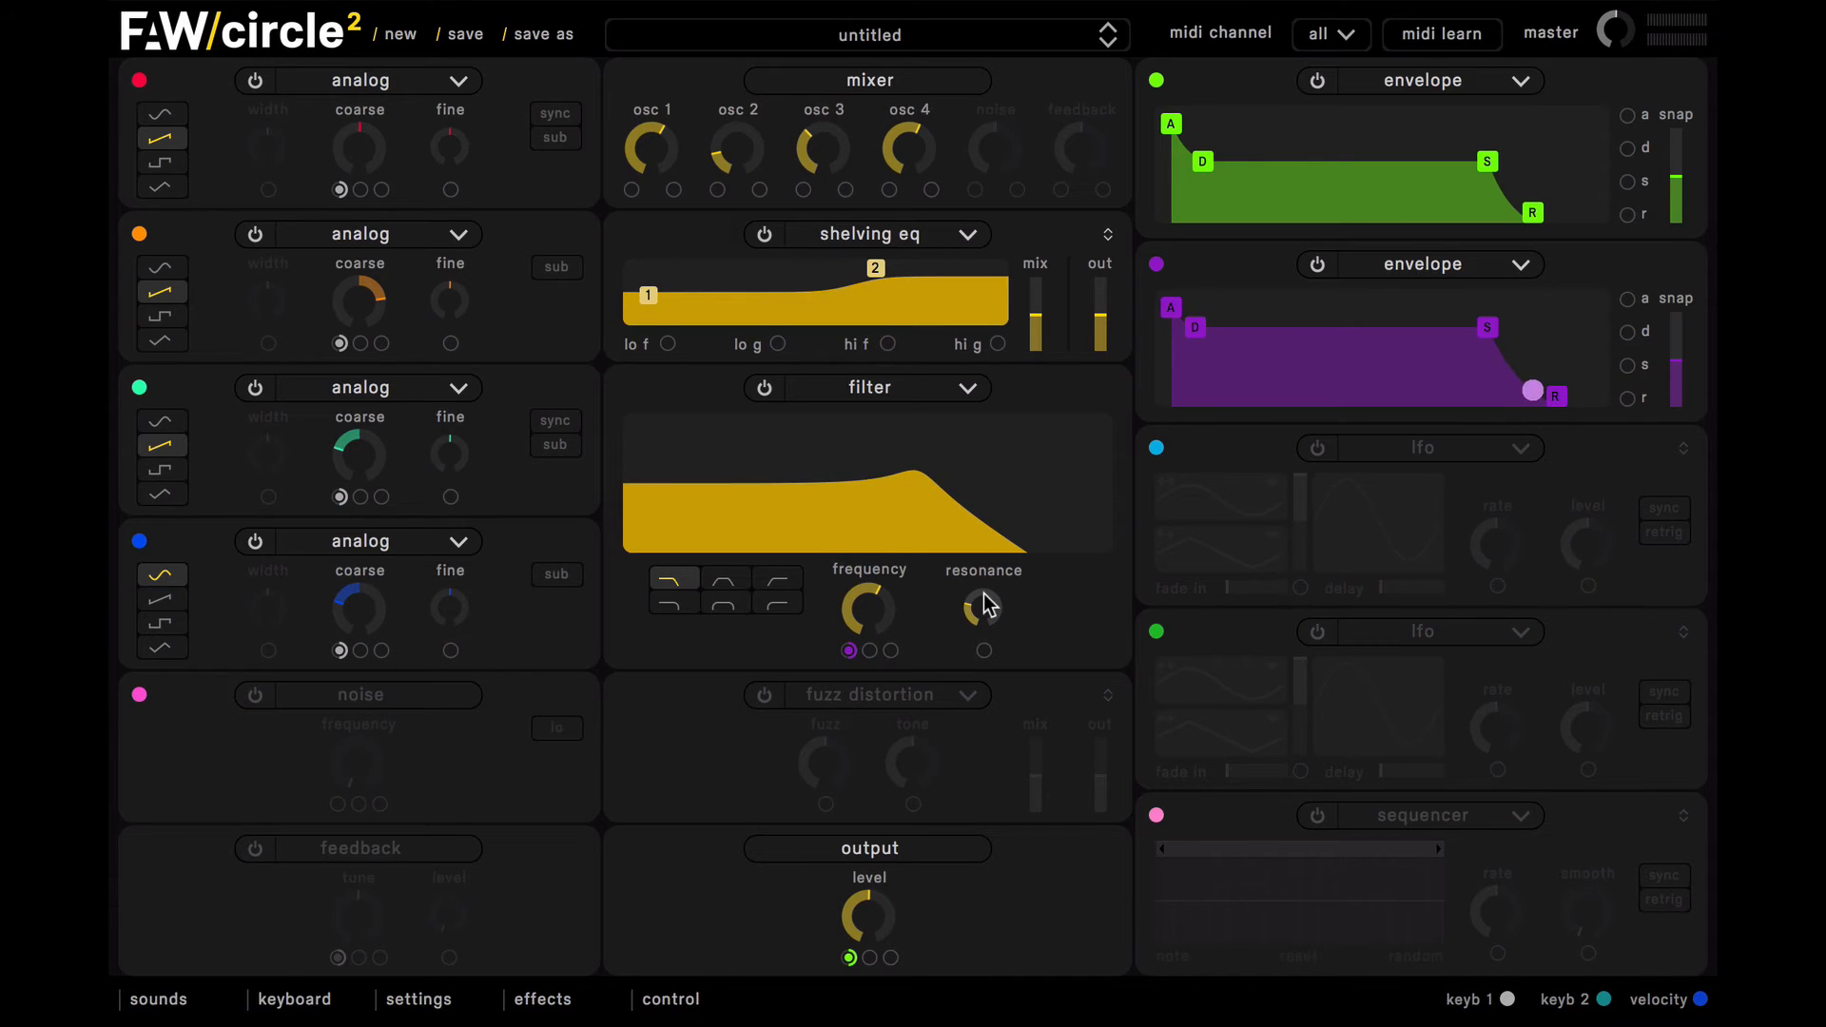
Step: Enable the modifier below the filter as a parametric EQ and boost band 2 at a lower frequency
left_click(767, 697)
left_click(861, 697)
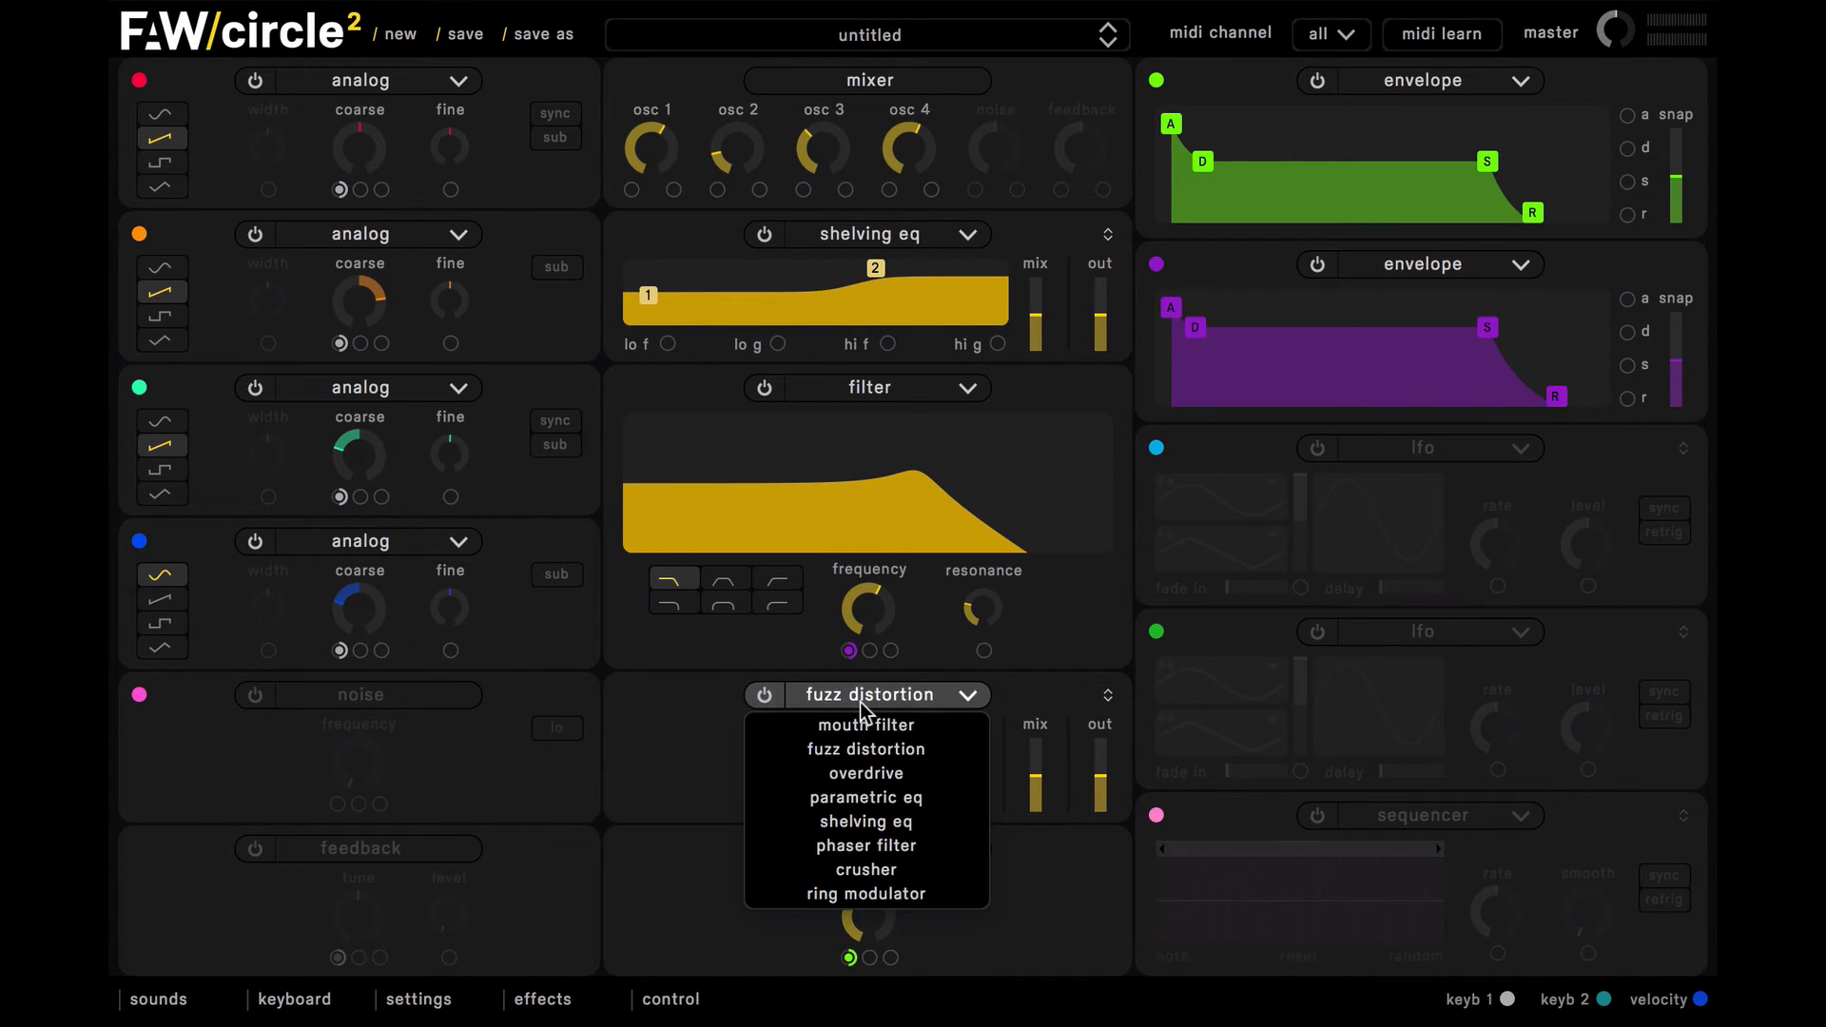
left_click(878, 800)
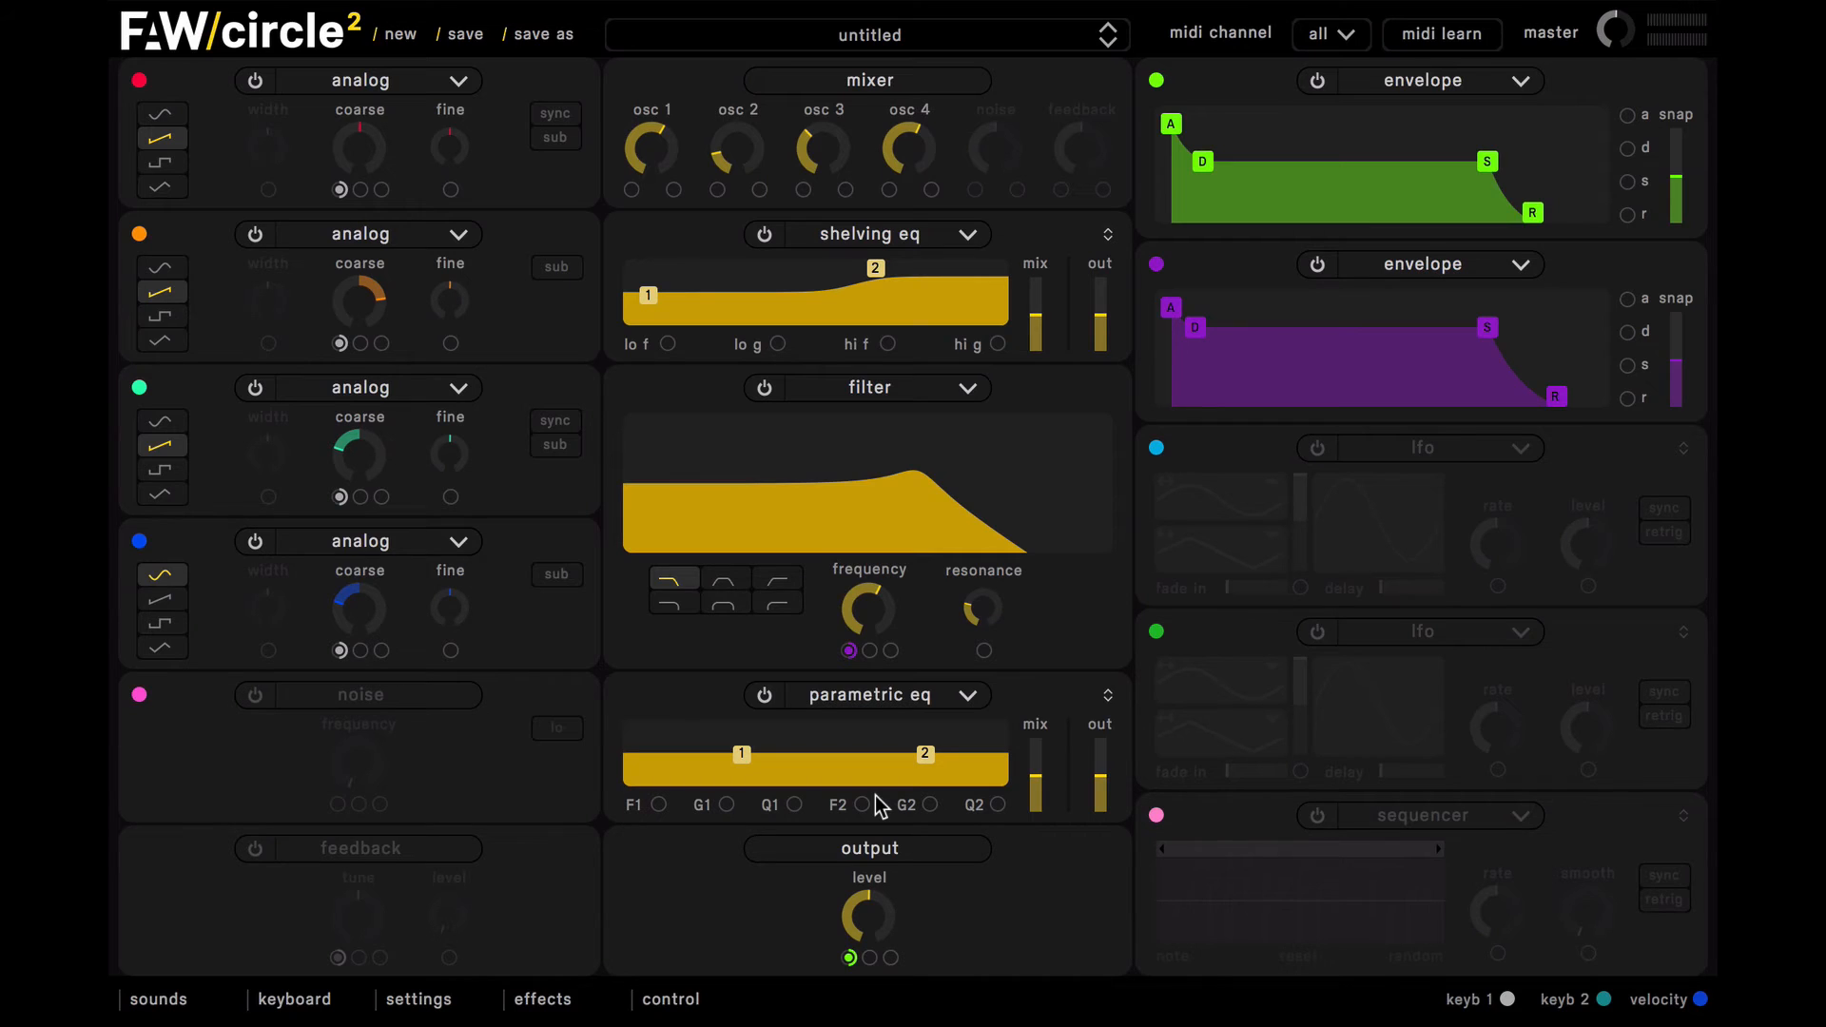
left_click_drag(925, 754, 855, 730)
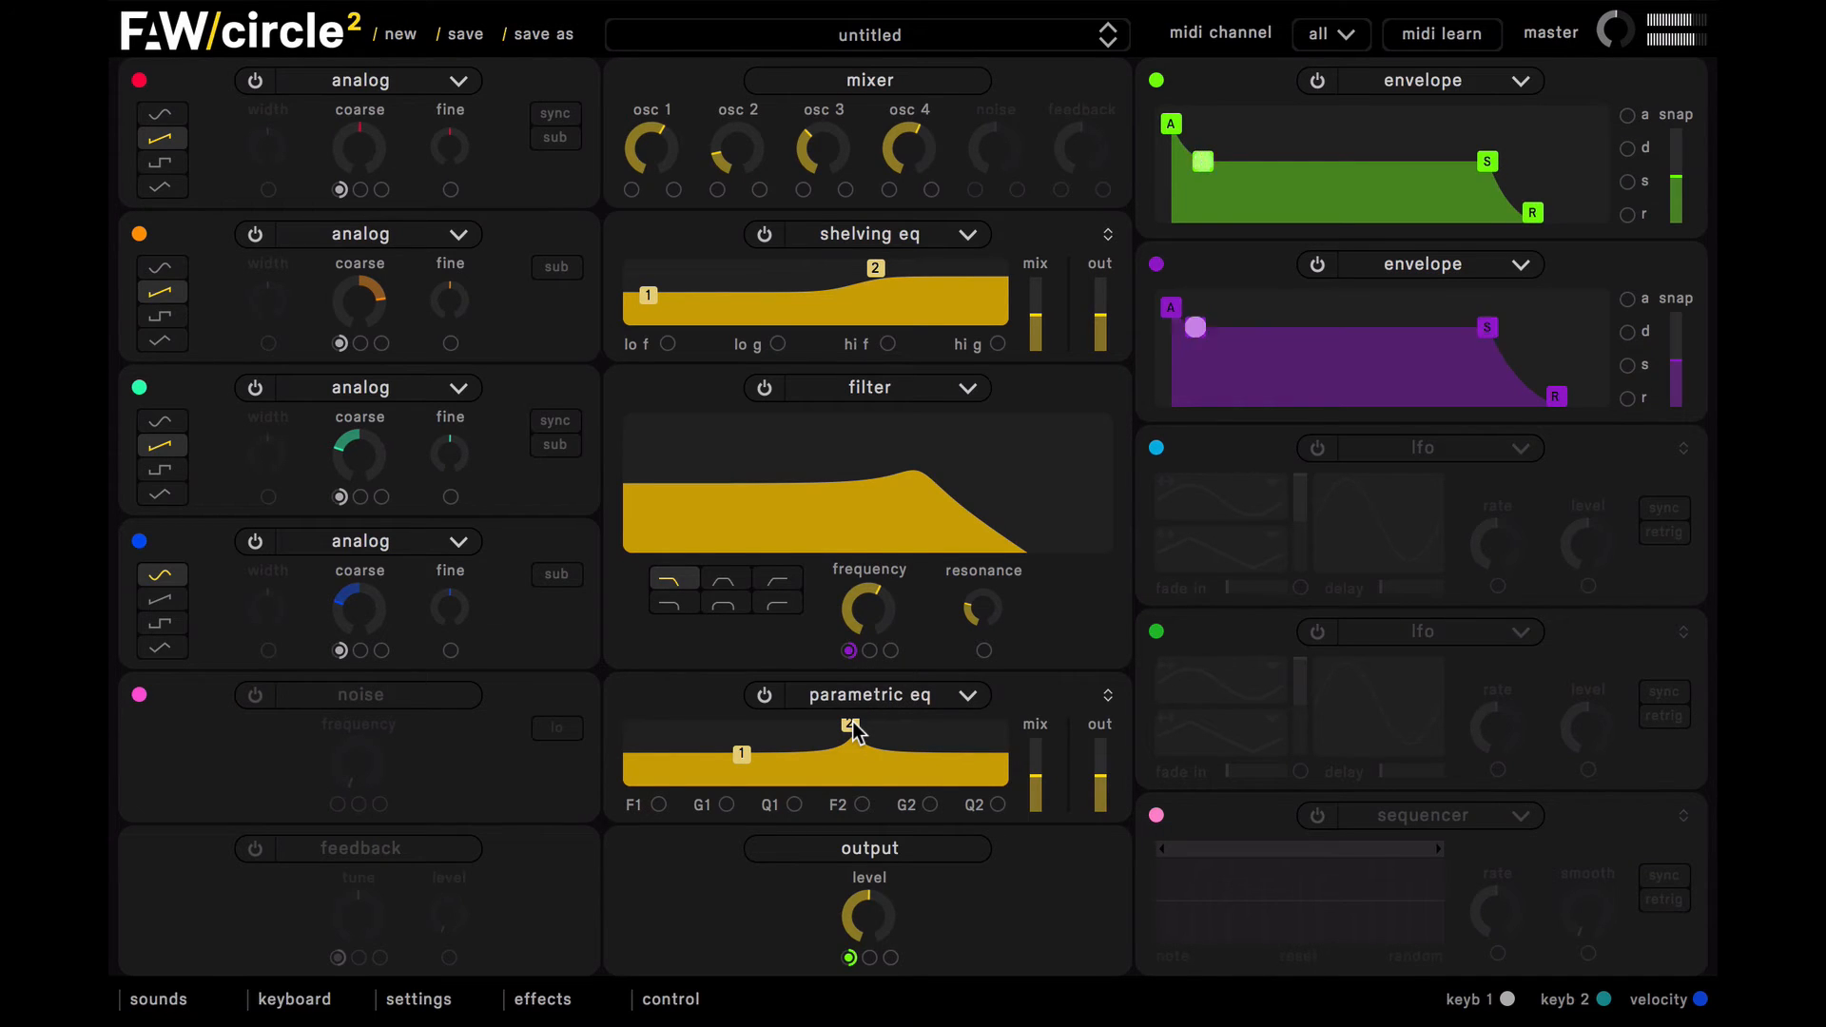
Step: Reduce the global detune slightly in the voicing settings and close the settings
left_click(423, 997)
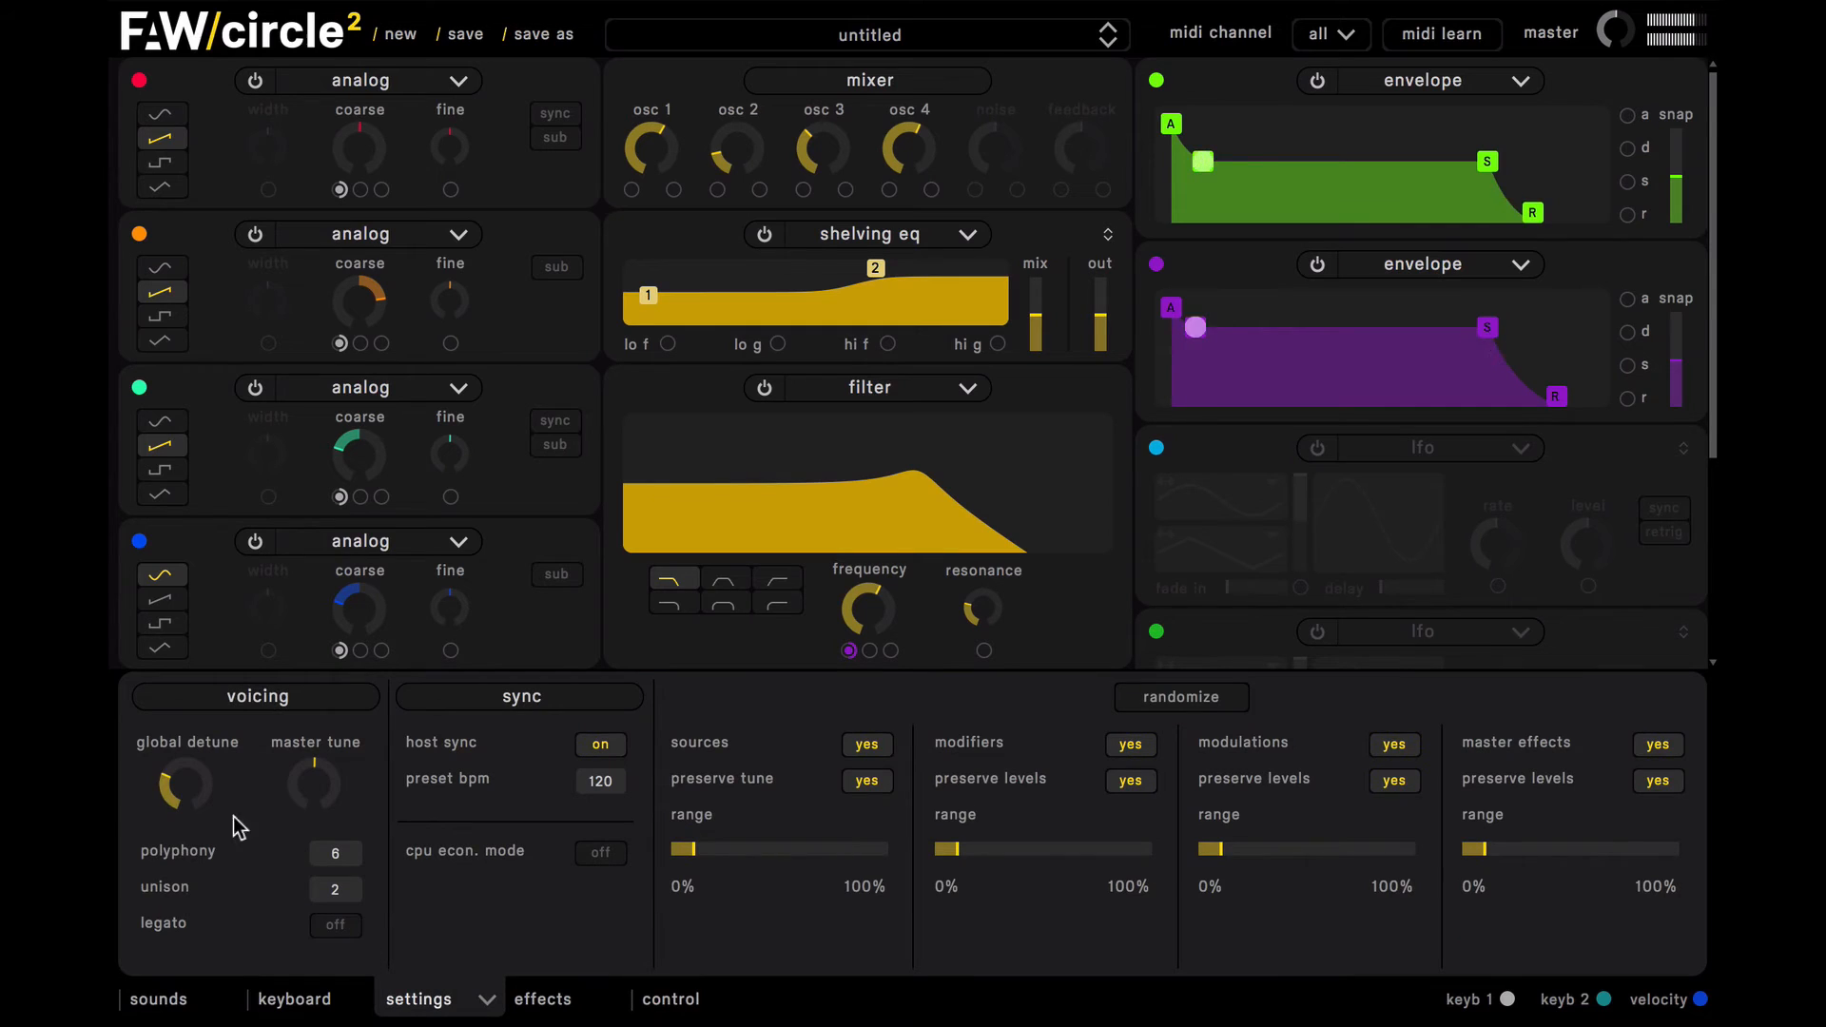
mouse_move(195, 792)
left_click_drag(187, 791, 181, 808)
left_click(473, 999)
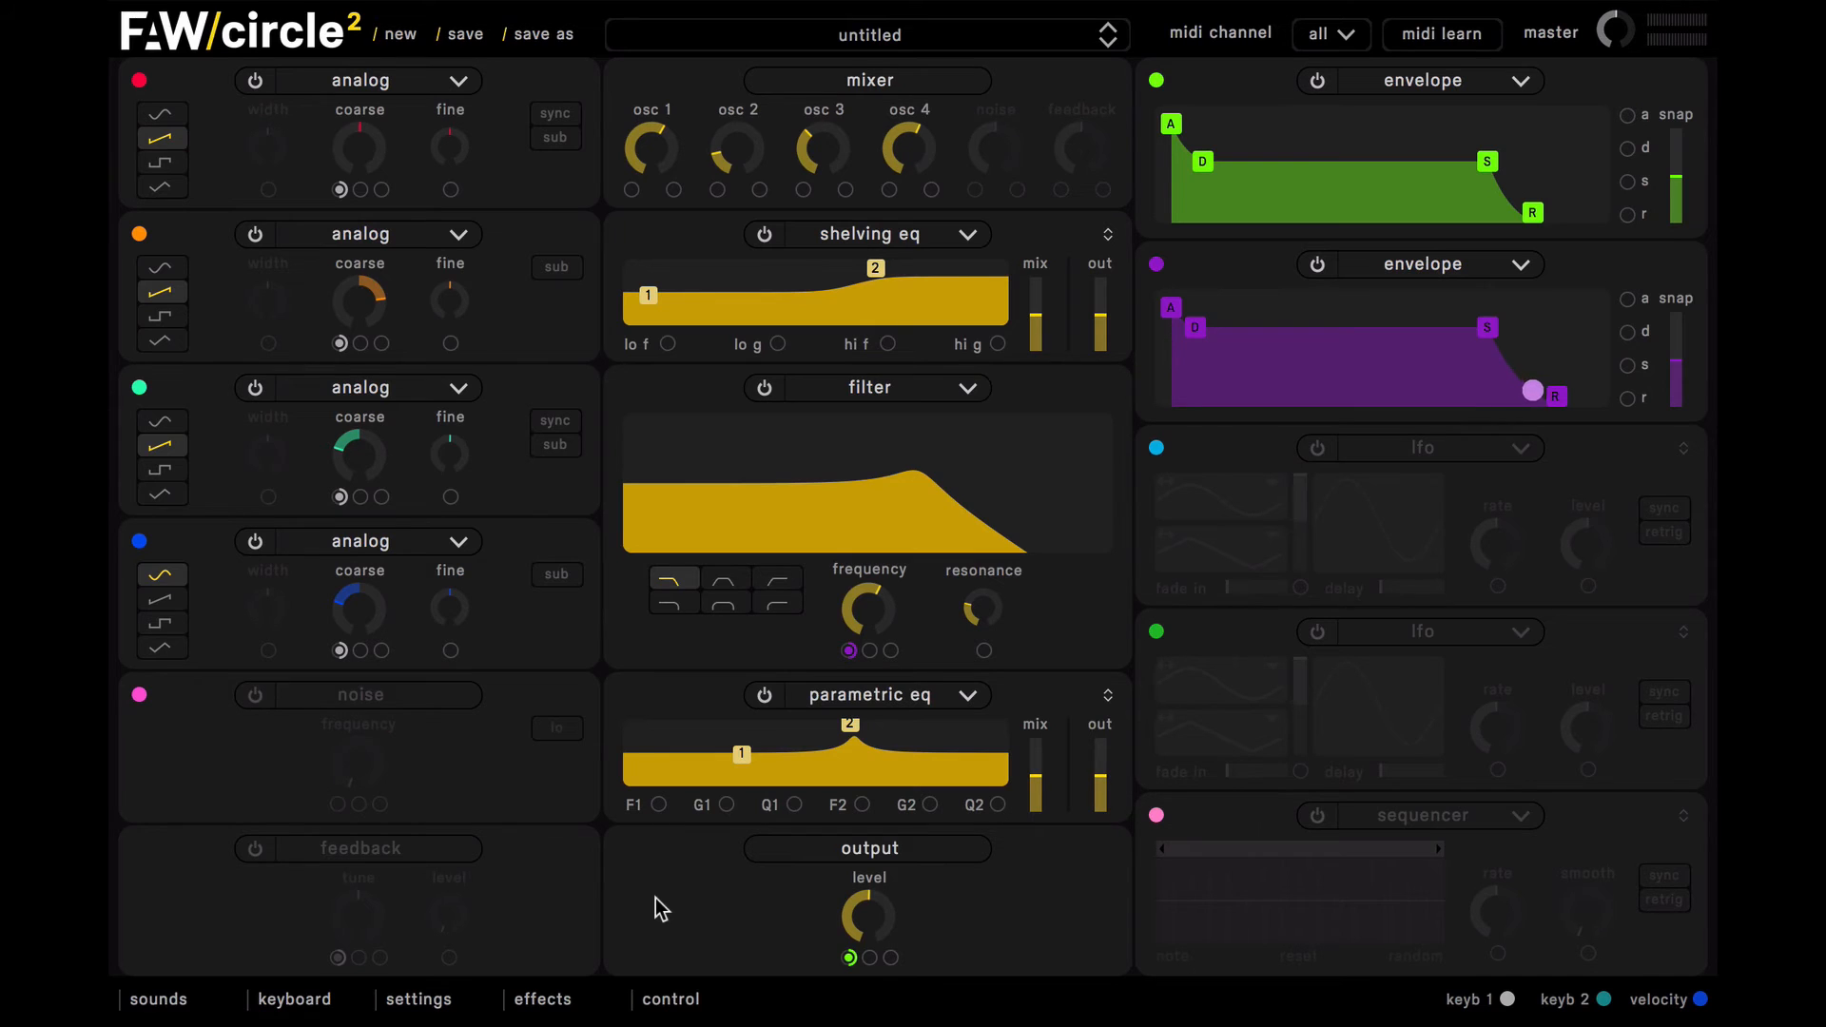
Step: Enable the first LFO and assign it to the fine tuning of oscillators 1, 2 and 3
left_click(1322, 448)
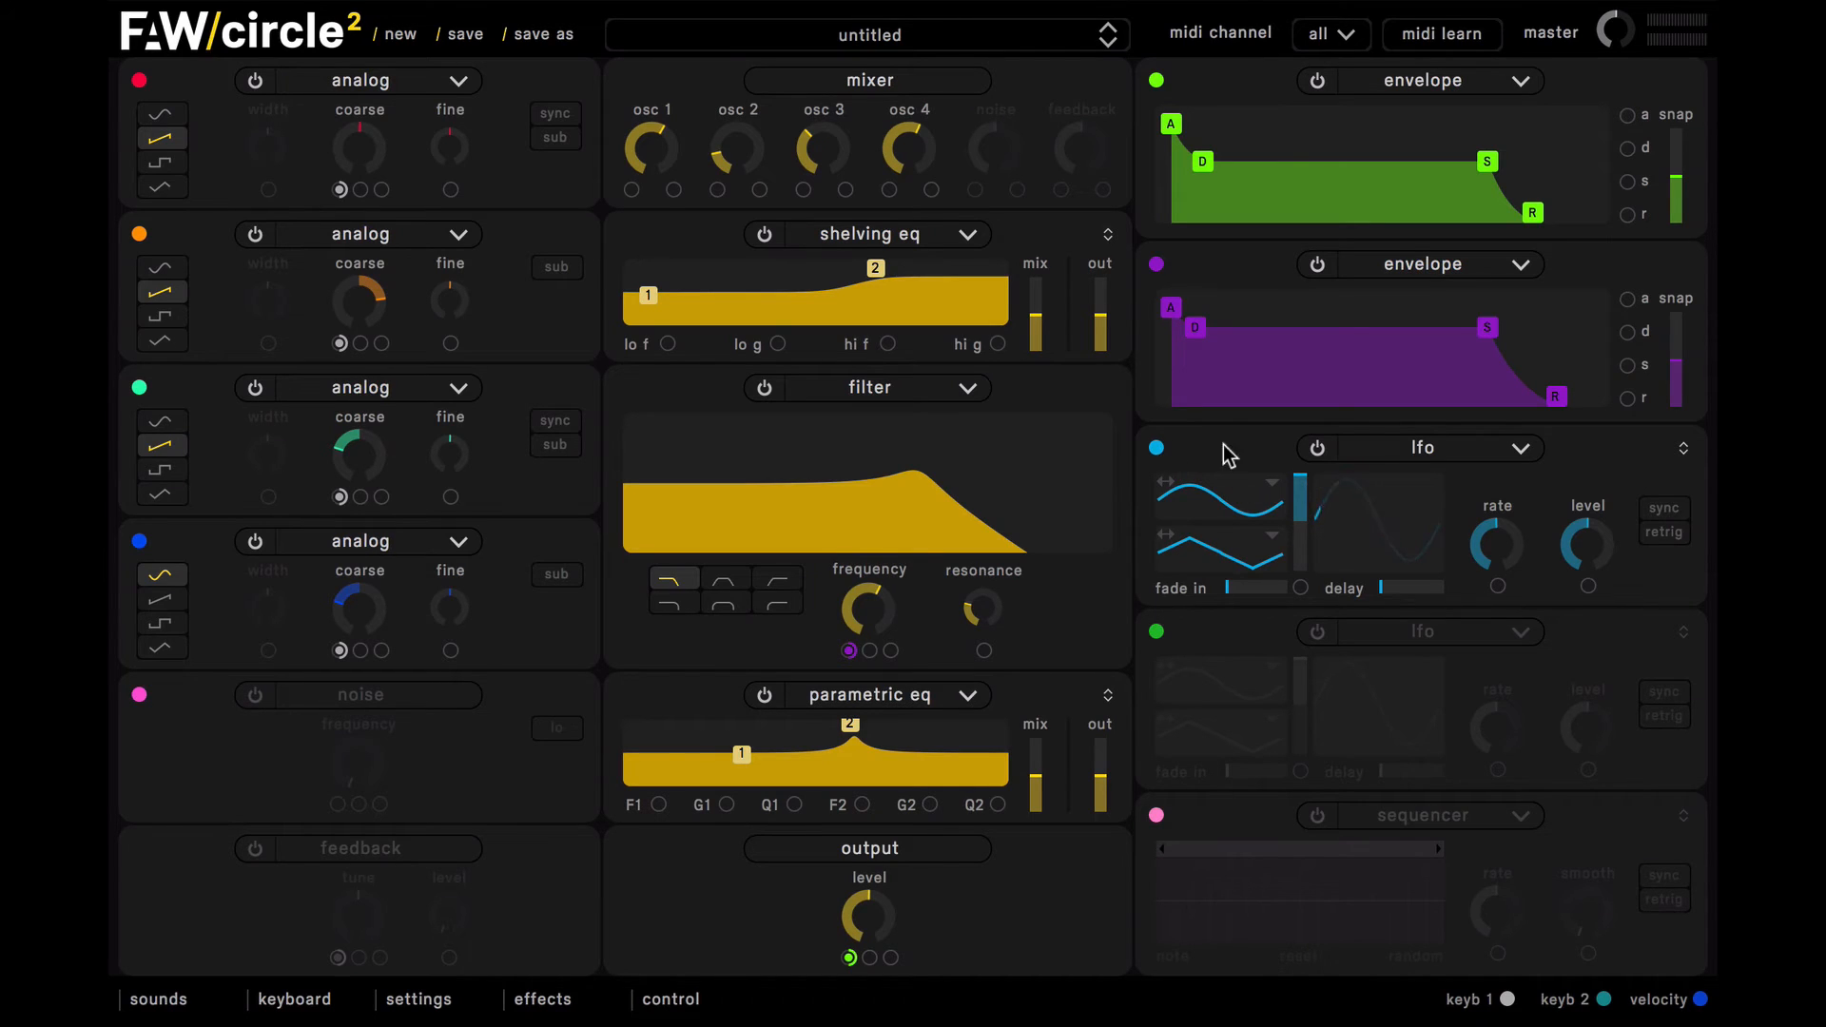
left_click_drag(1162, 455, 725, 268)
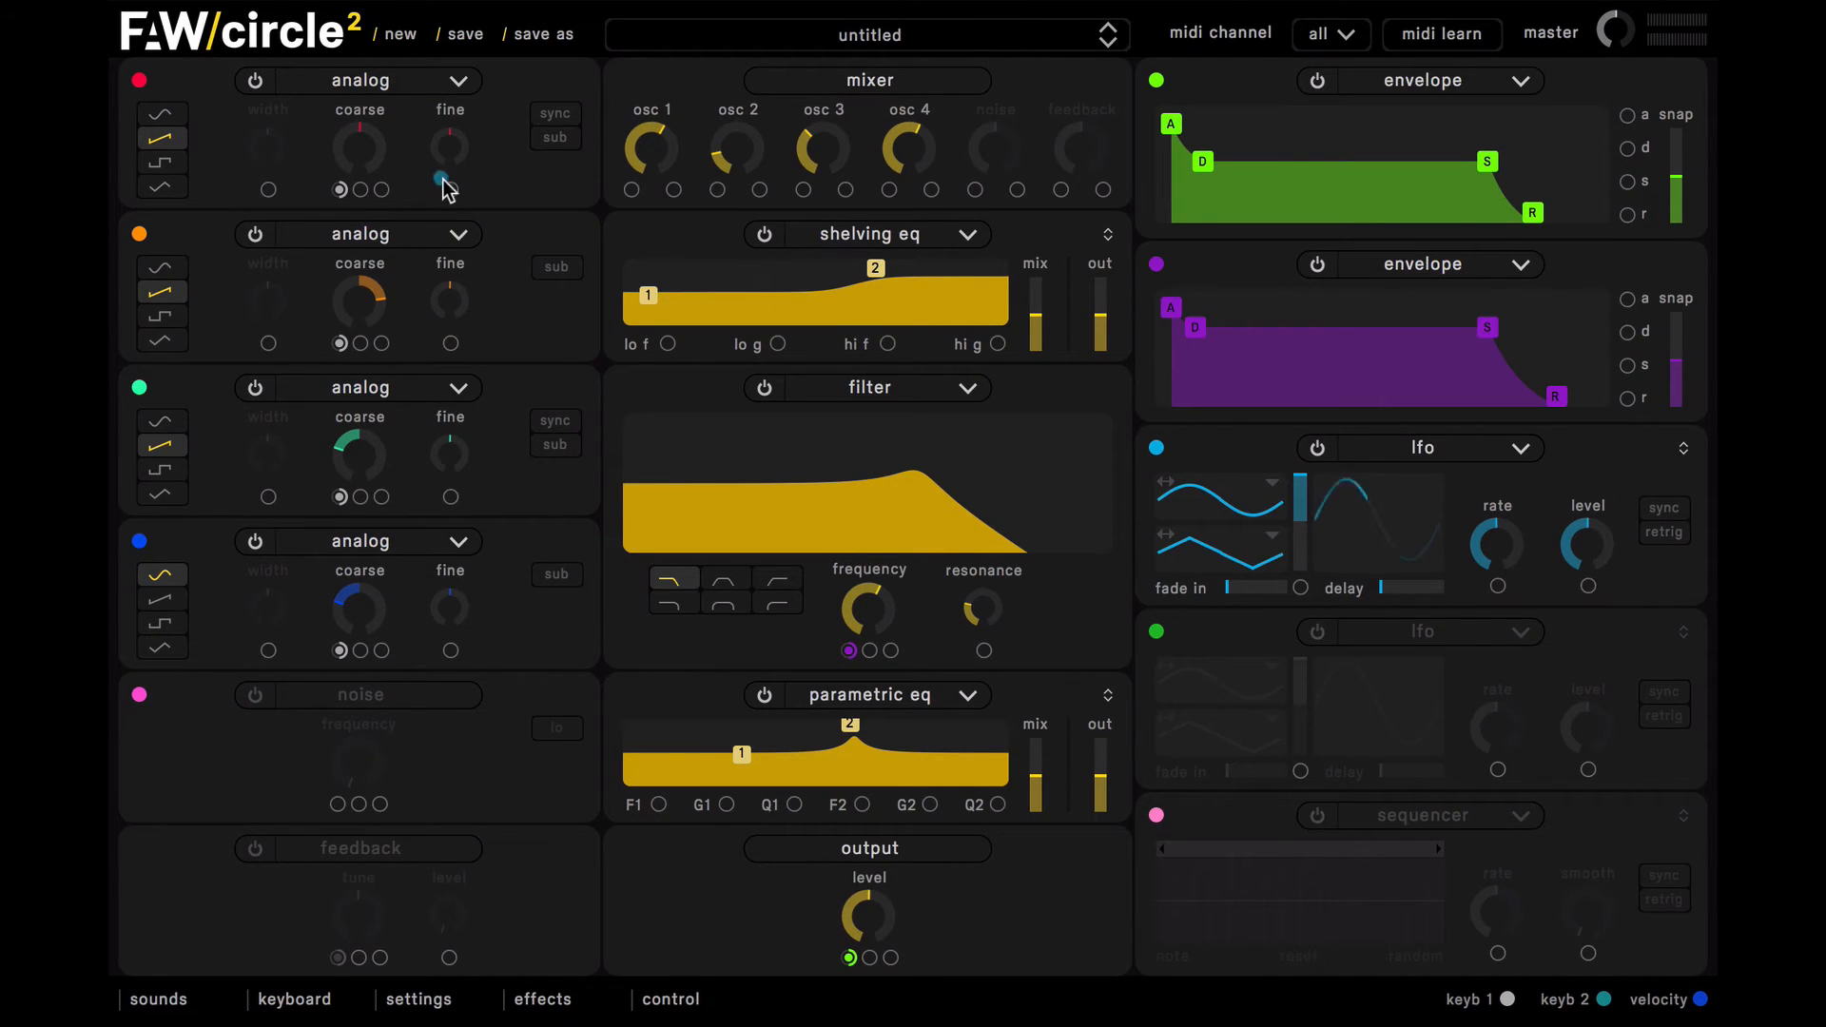
left_click_drag(444, 188, 449, 190)
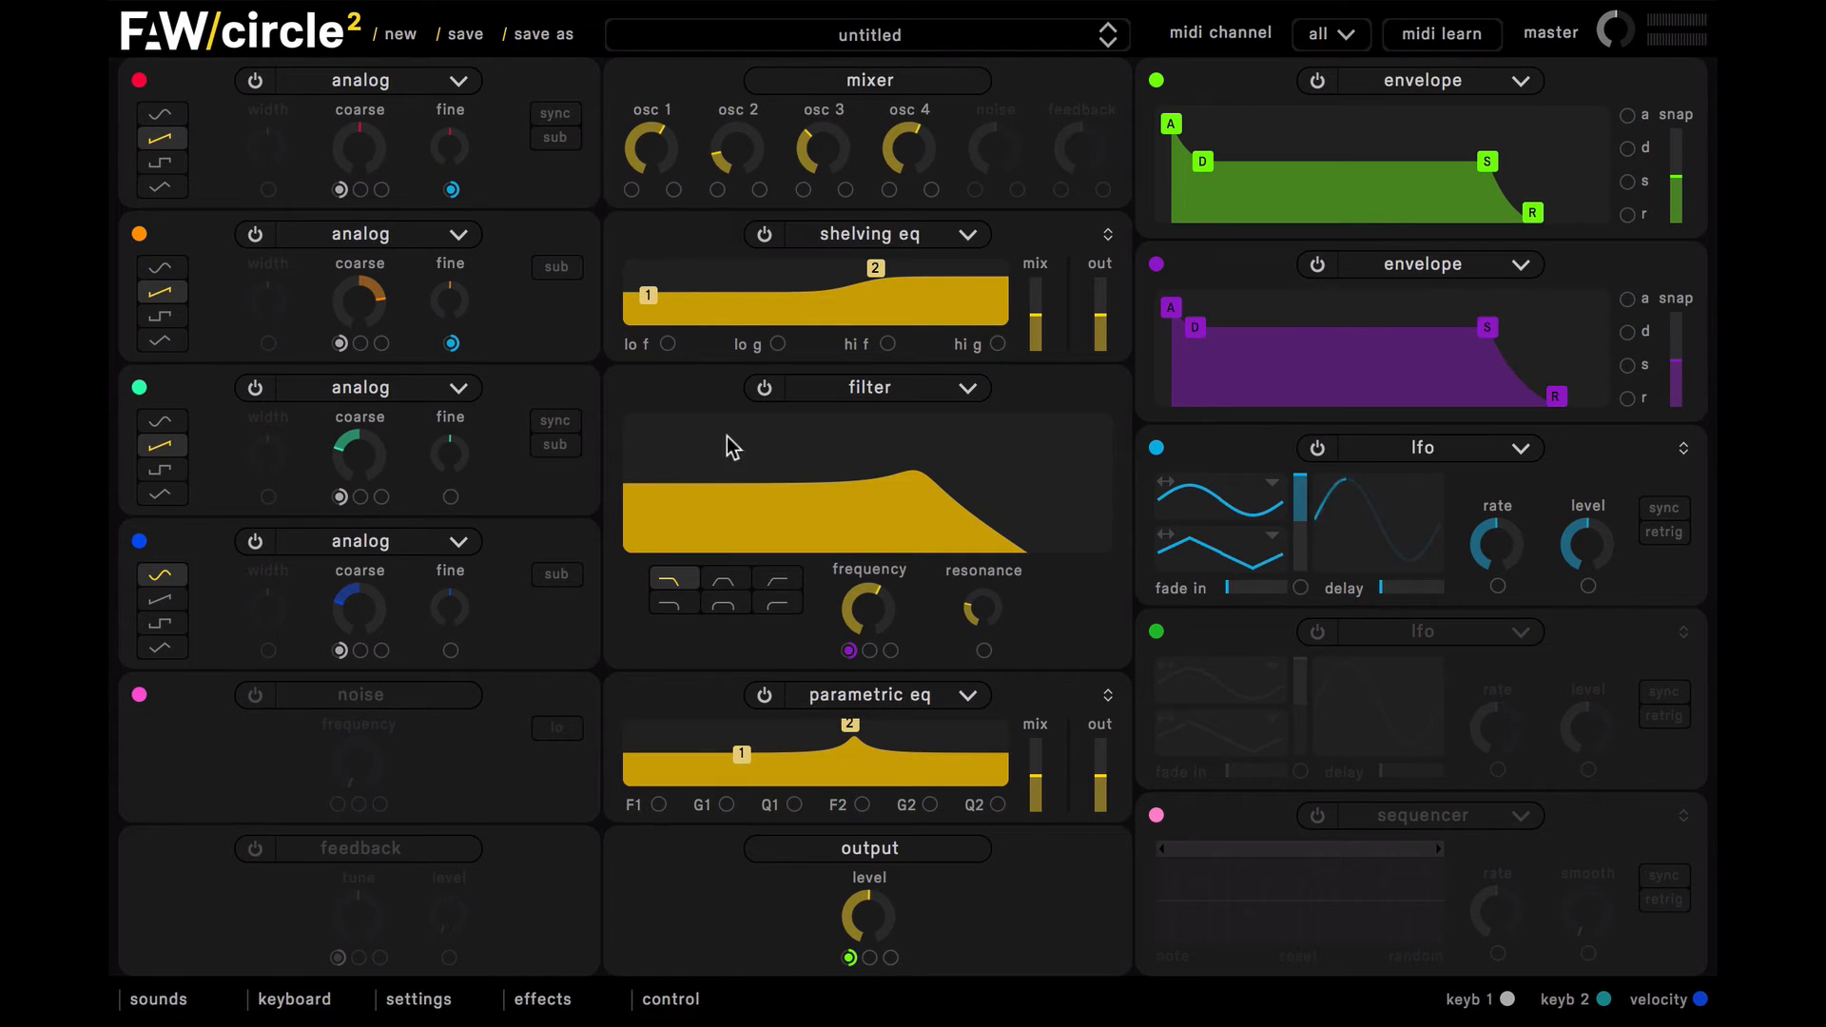
left_click_drag(1159, 451, 469, 384)
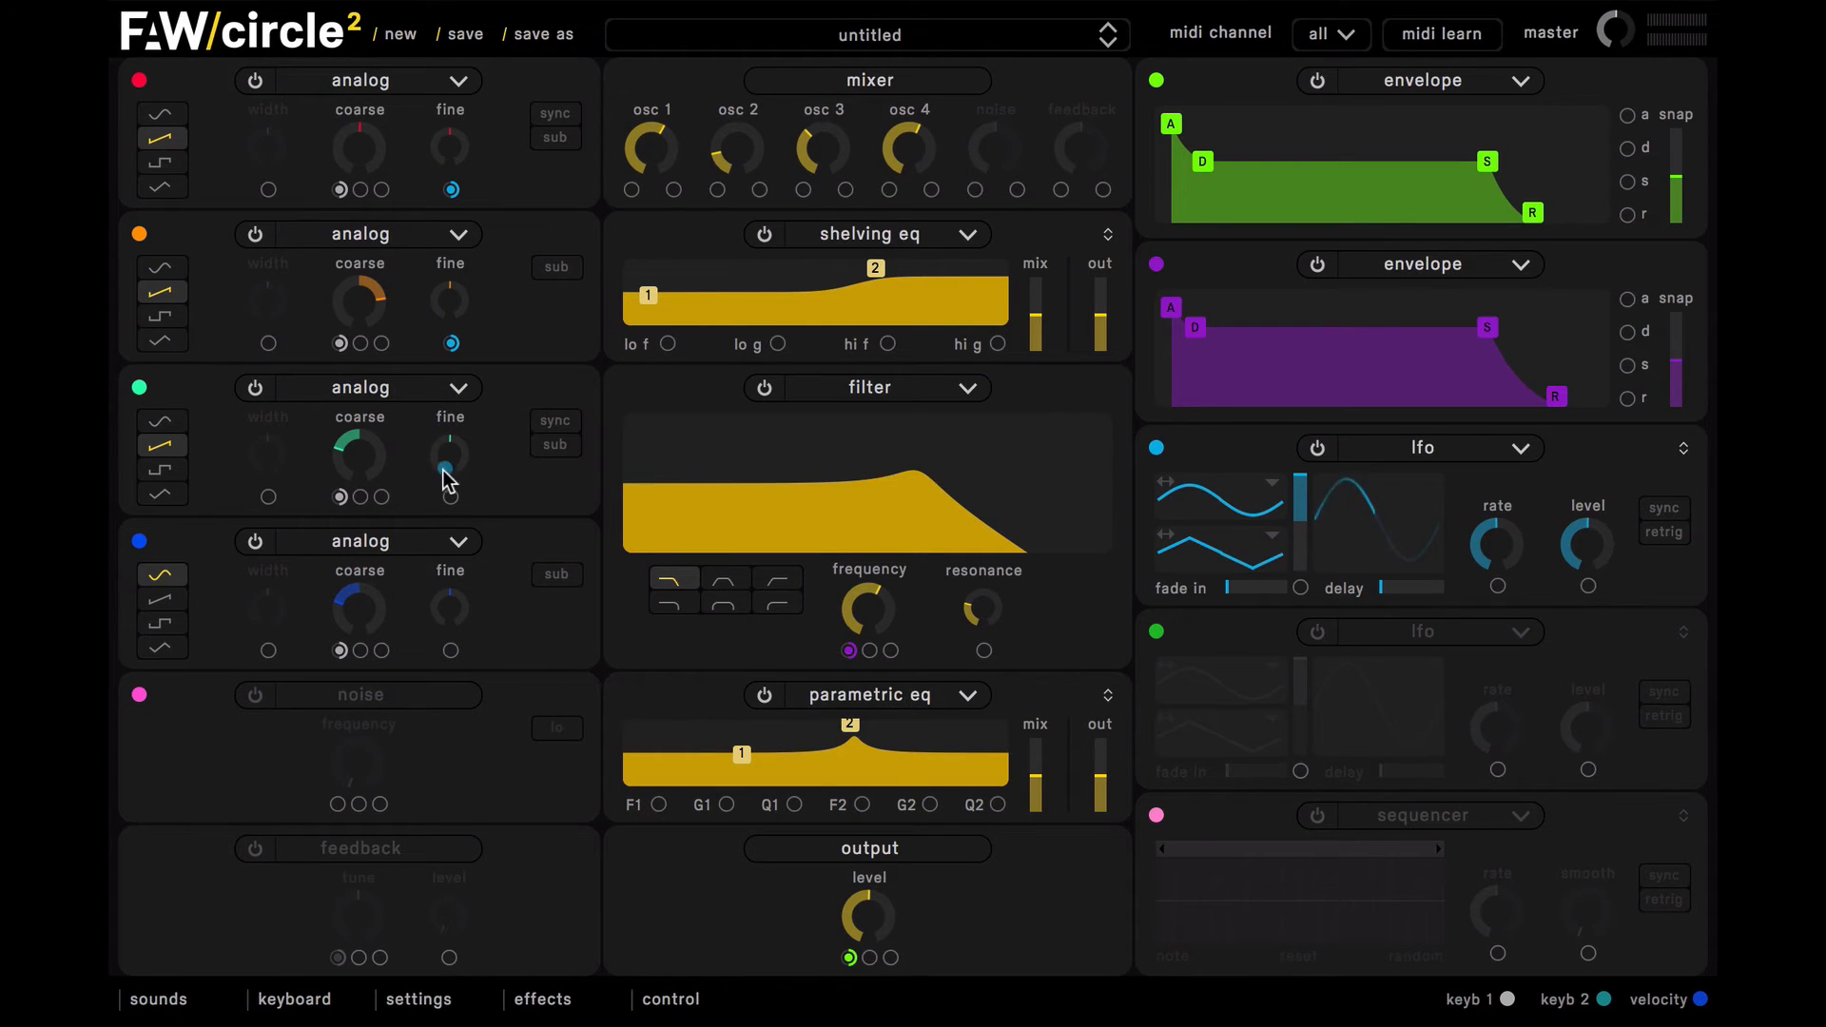
left_click_drag(445, 491, 449, 496)
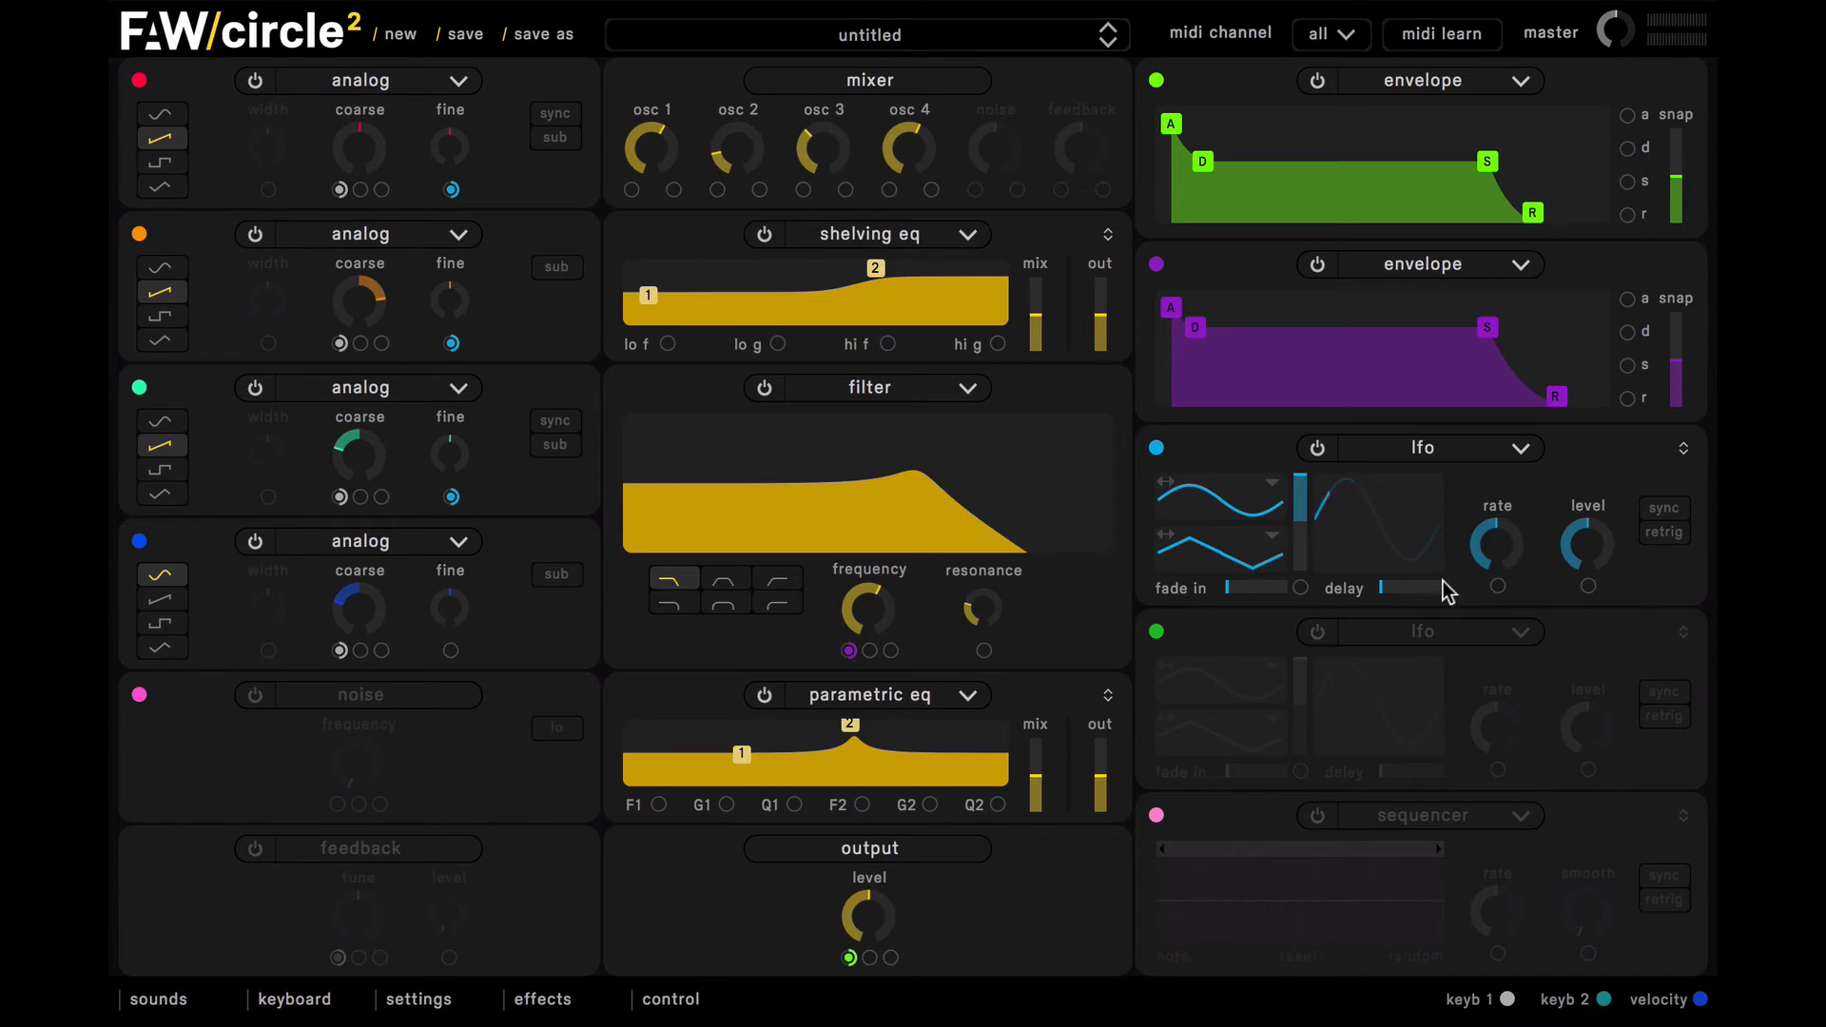
Step: Reduce the blue LFO's level to a small amount and add a moderate start delay
mouse_move(1571, 563)
left_click_drag(1571, 563, 1566, 702)
left_click(1396, 589)
left_click_drag(1396, 590, 1395, 590)
mouse_move(1395, 589)
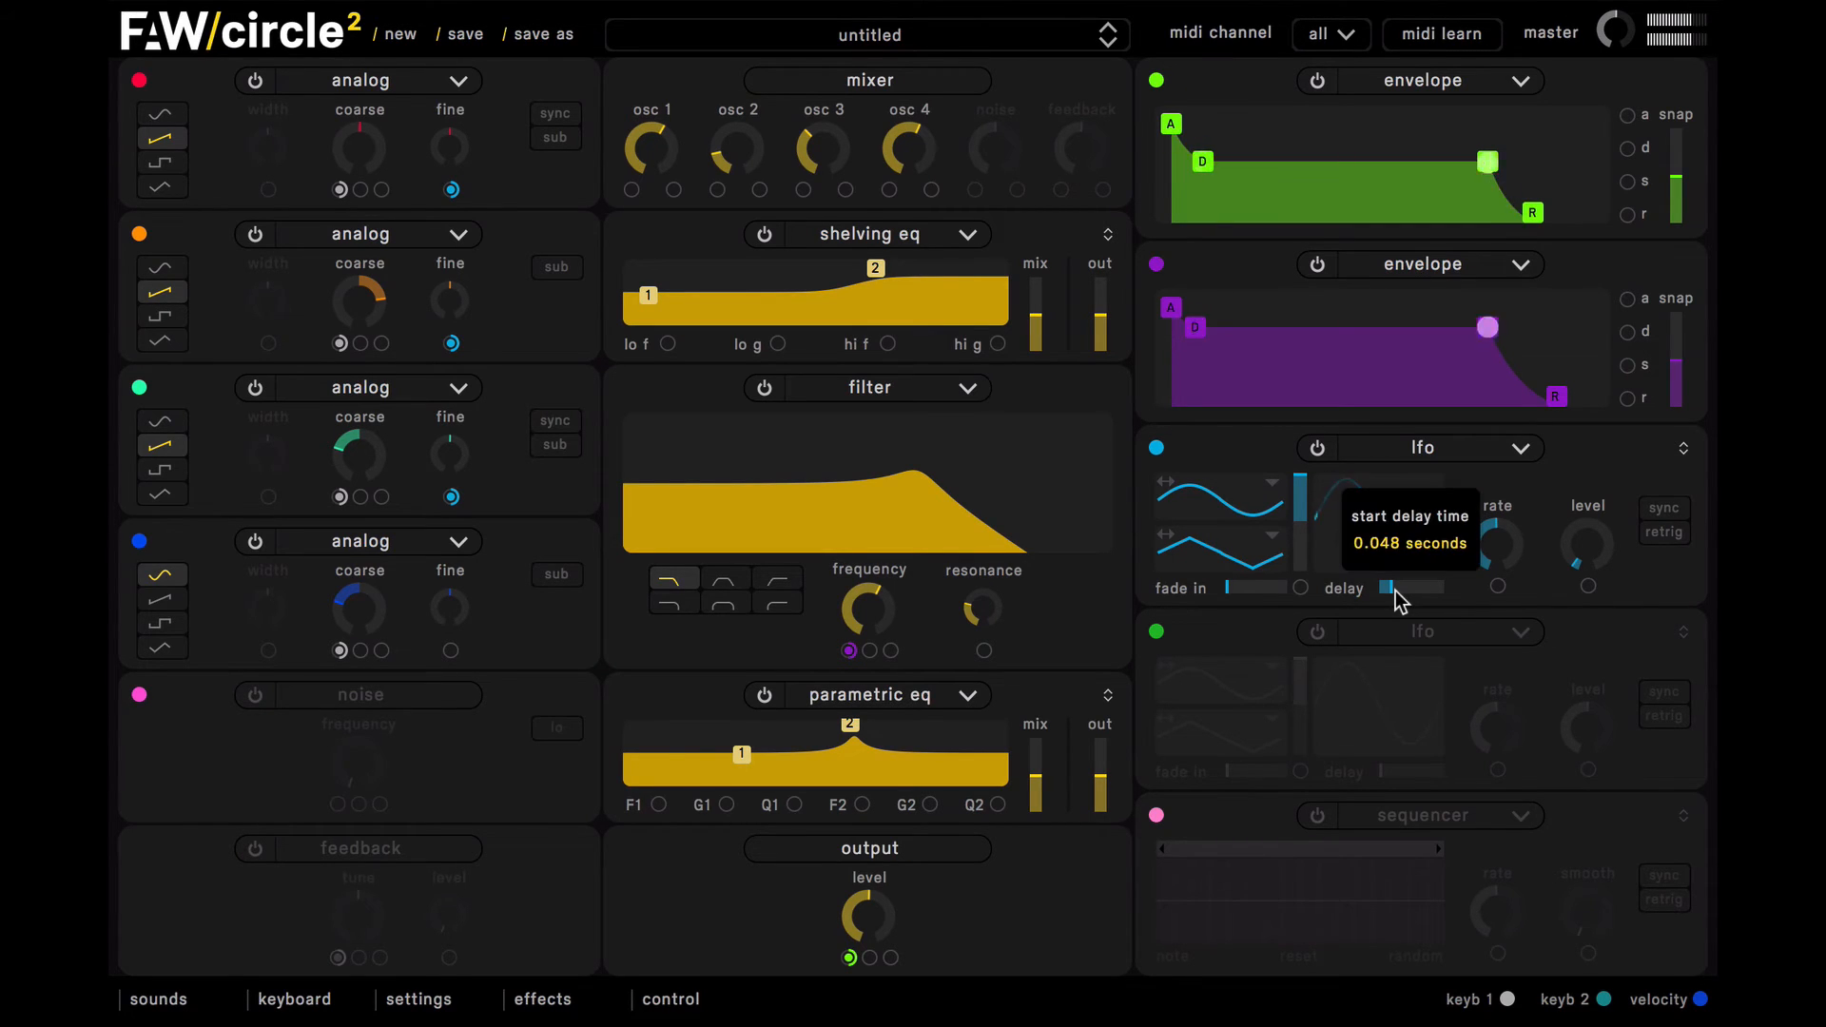
left_click_drag(1394, 590, 1404, 587)
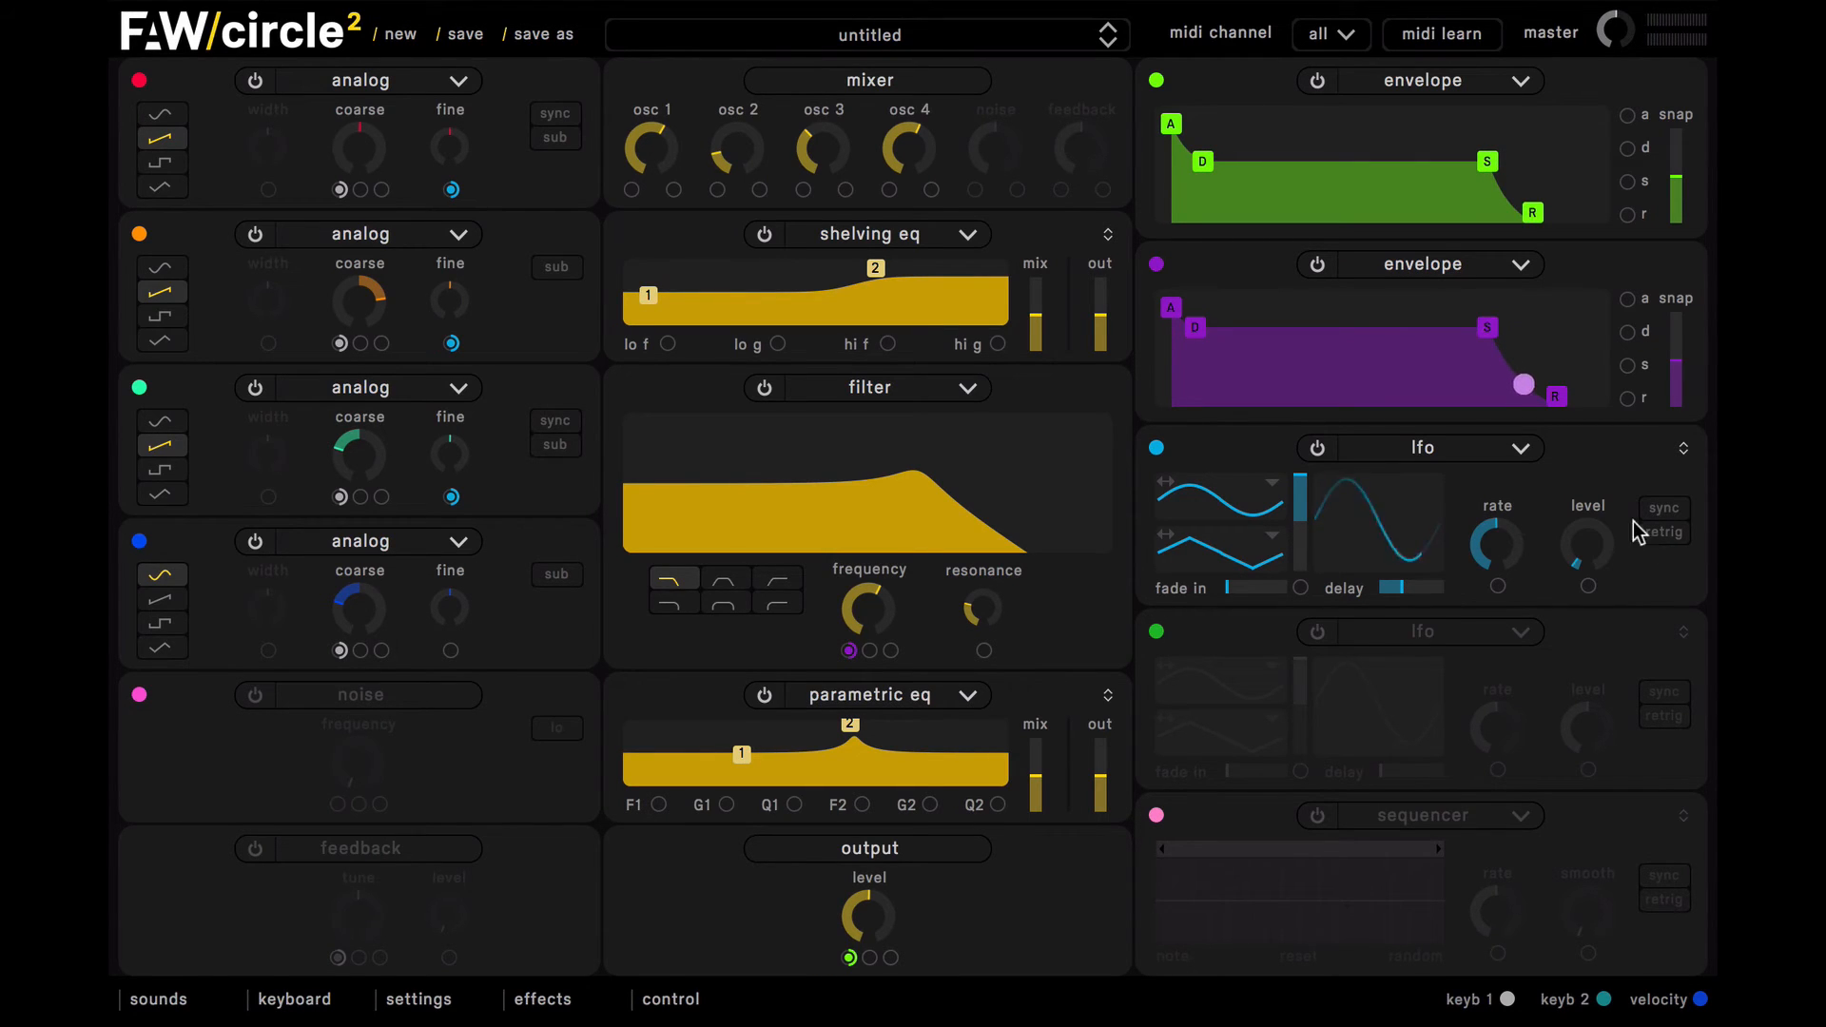
Step: Turn on sync and retrig for the blue LFO and raise its rate
left_click(1662, 533)
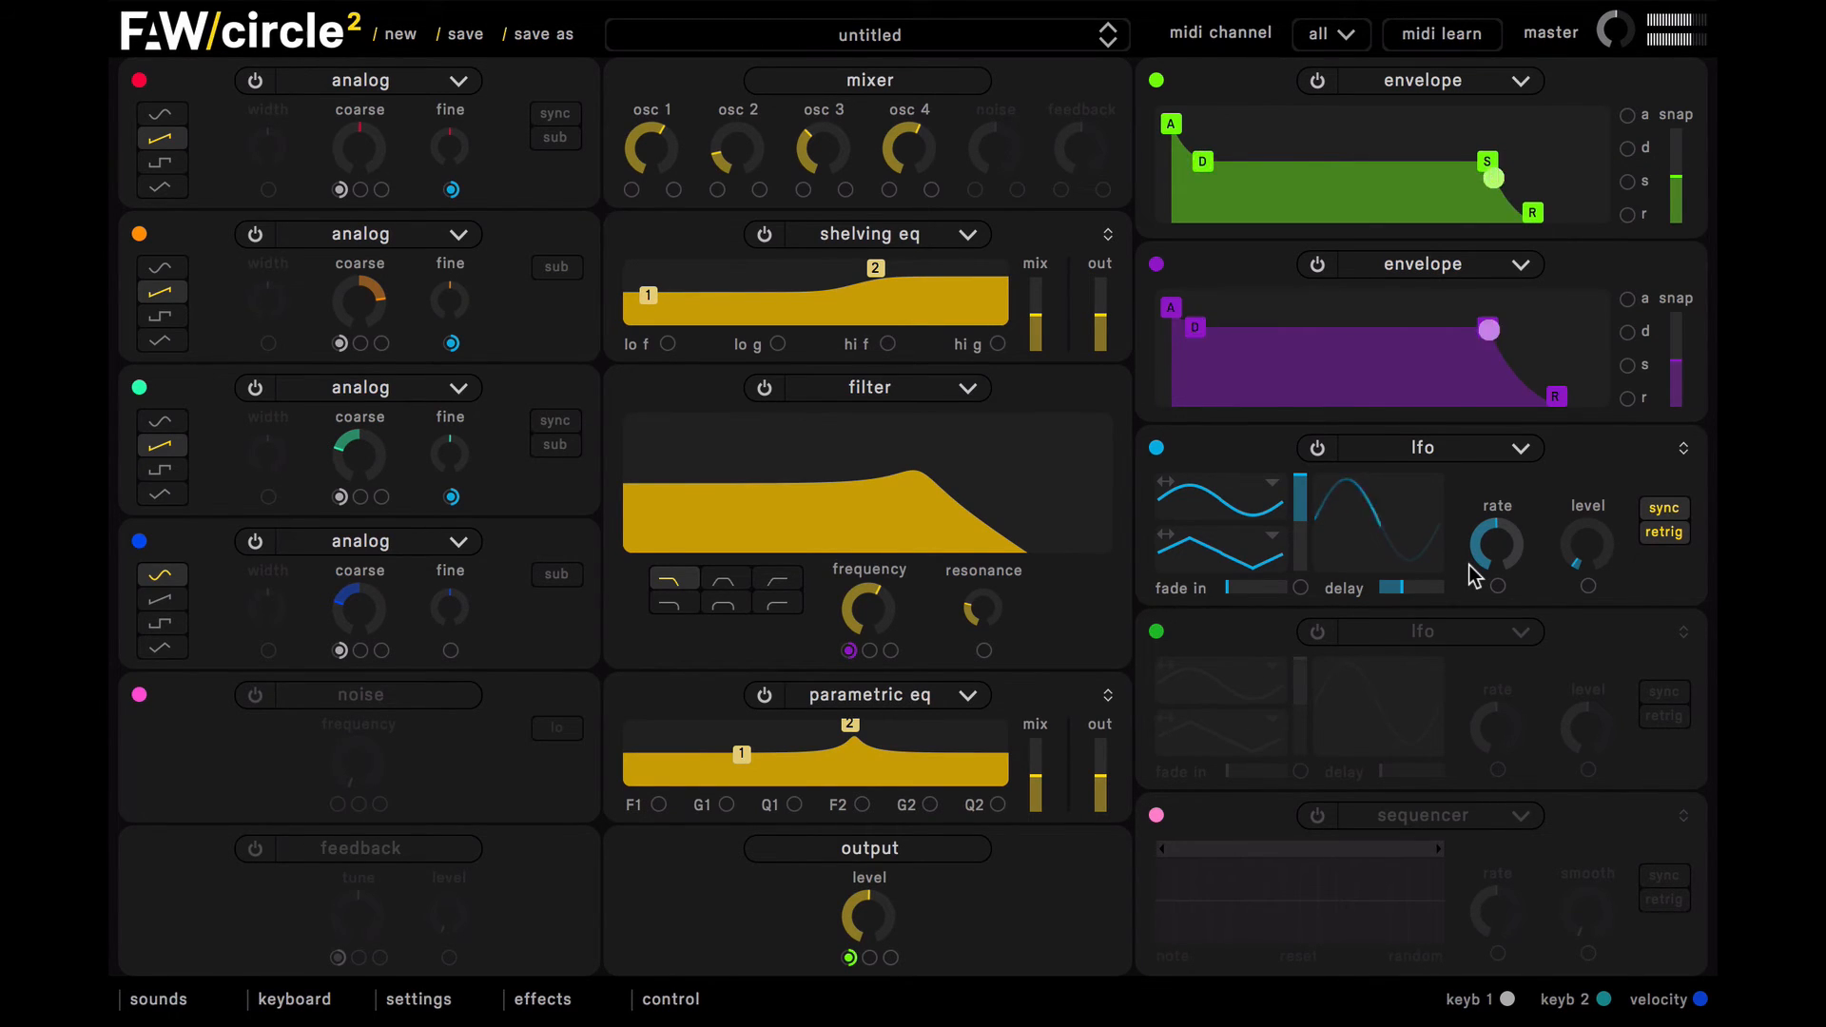
left_click_drag(1501, 552, 1480, 510)
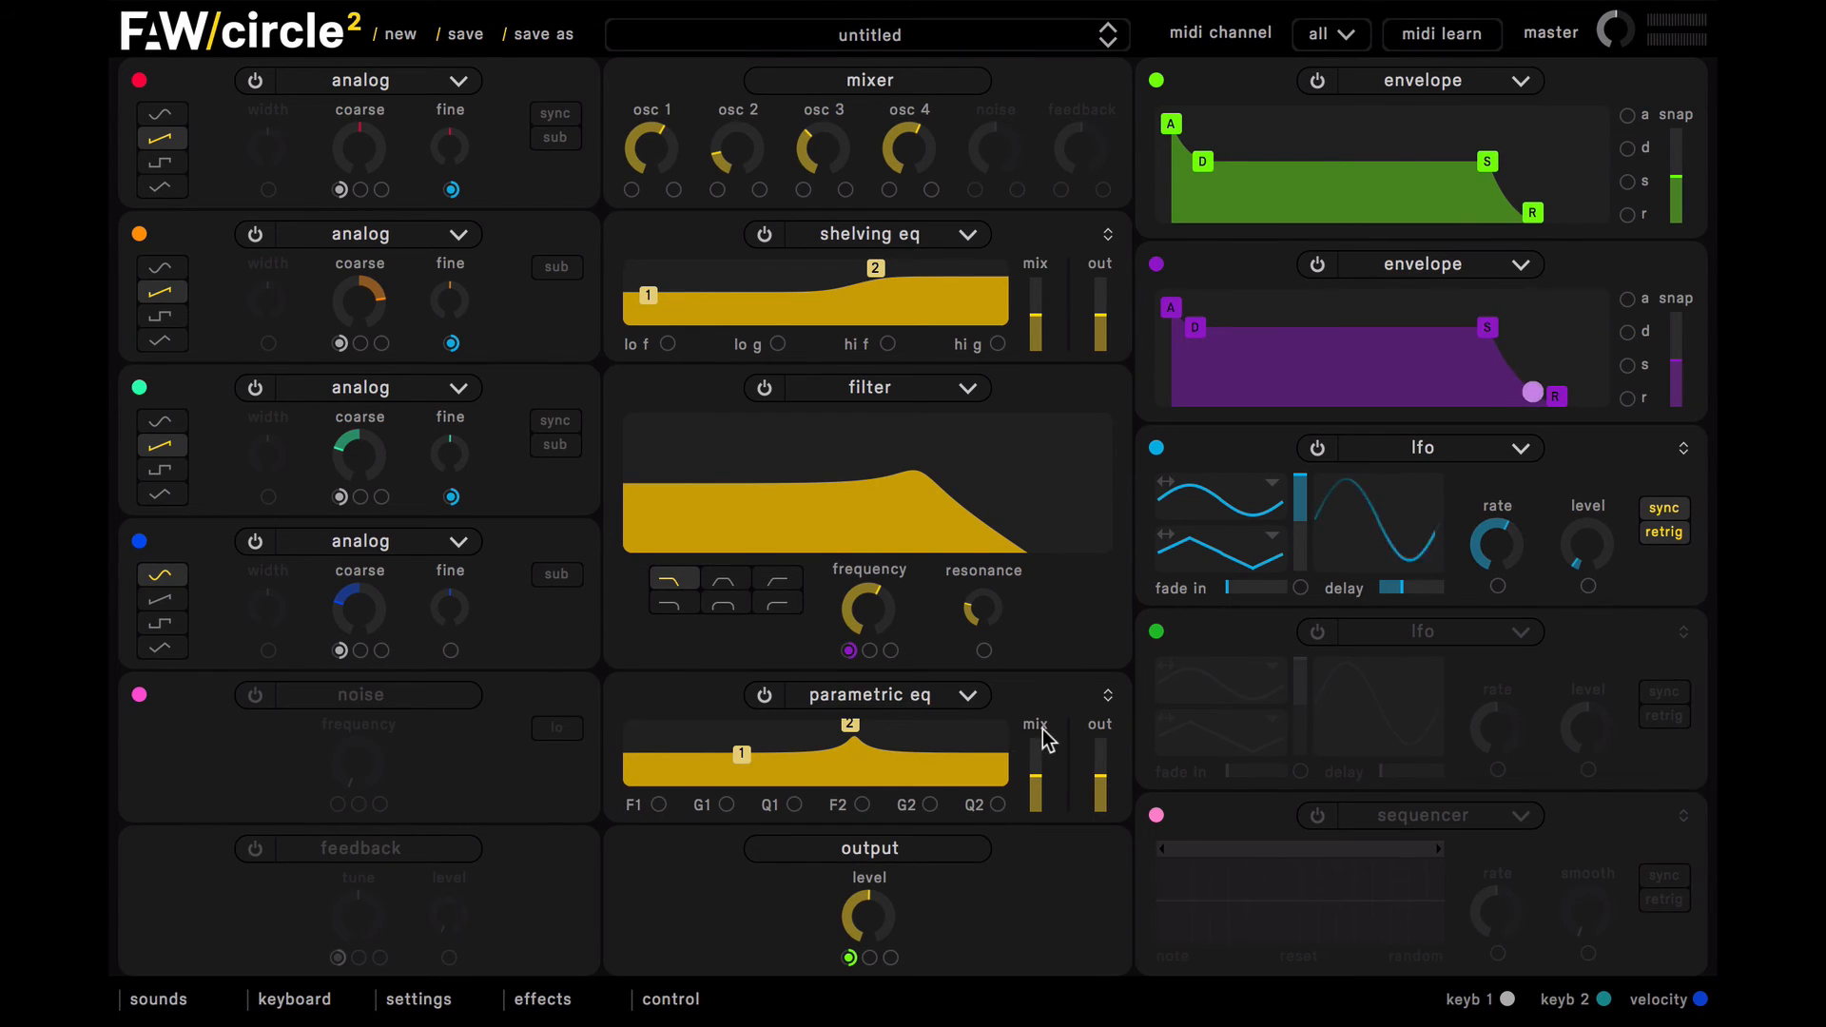
Step: Enable the first effect slot as a ping pong echo and load its "long" preset
left_click(548, 997)
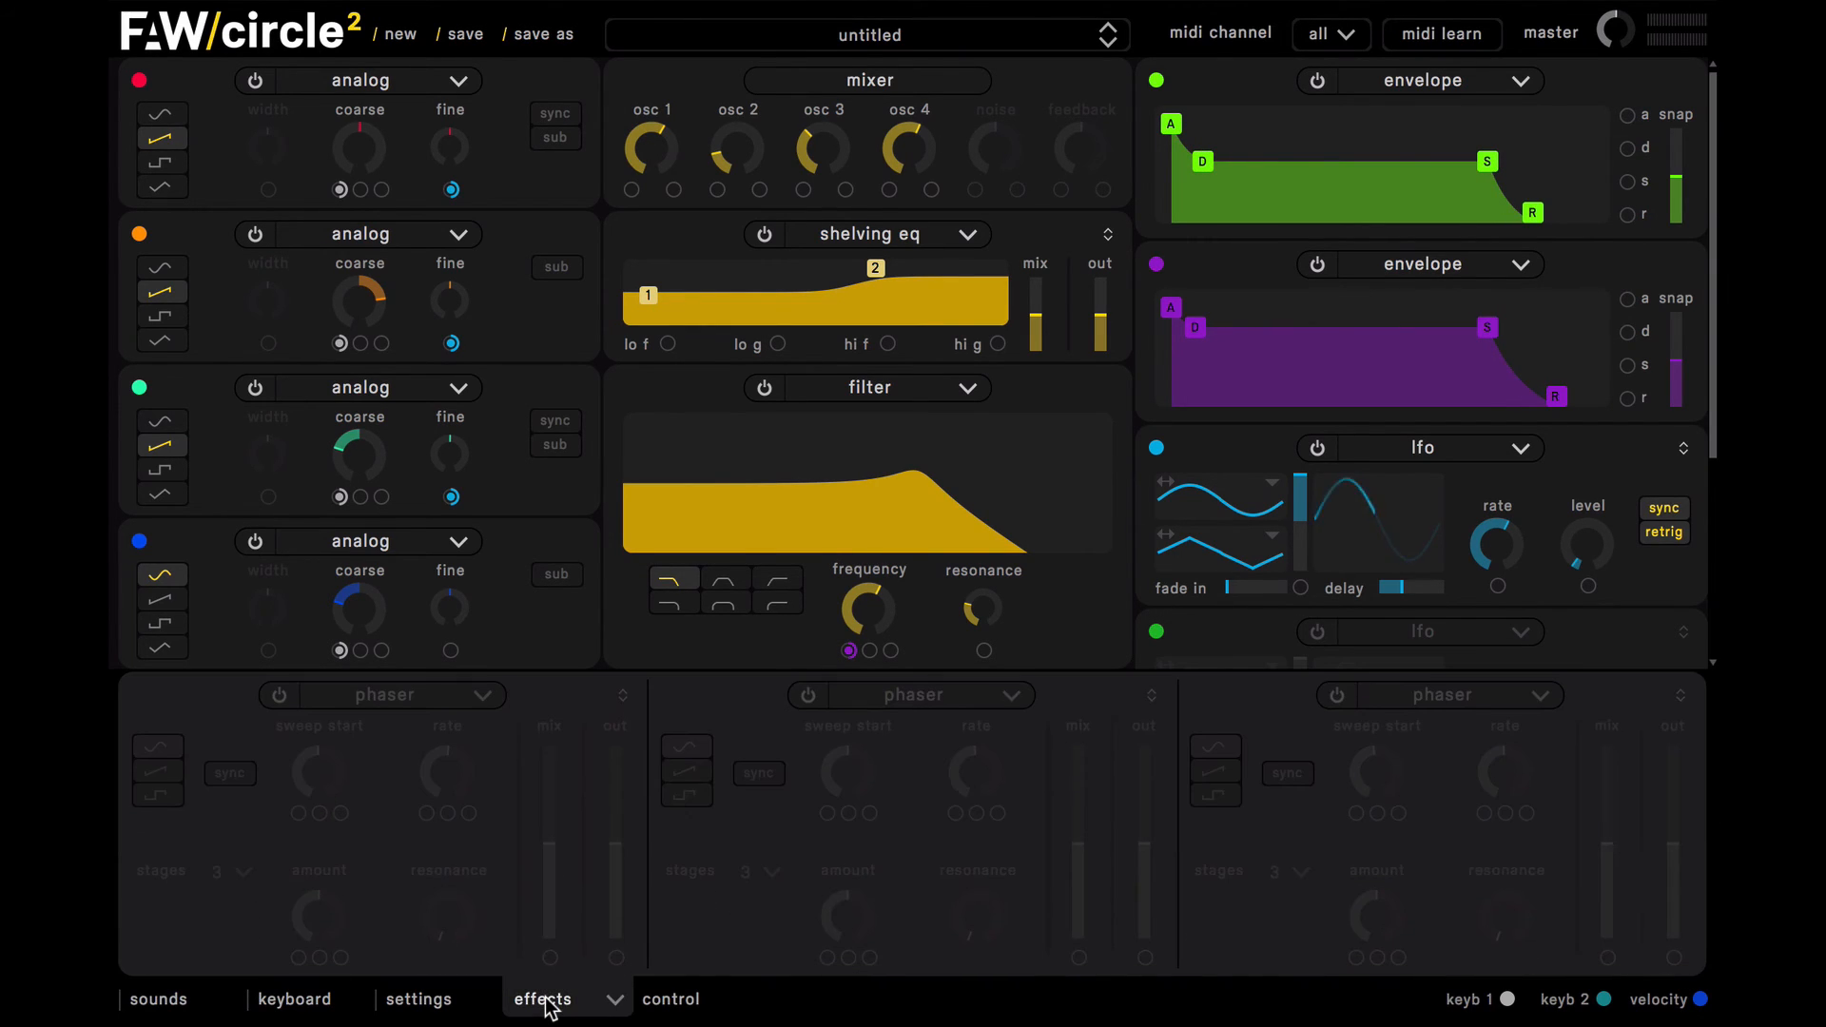
left_click(281, 695)
left_click(371, 696)
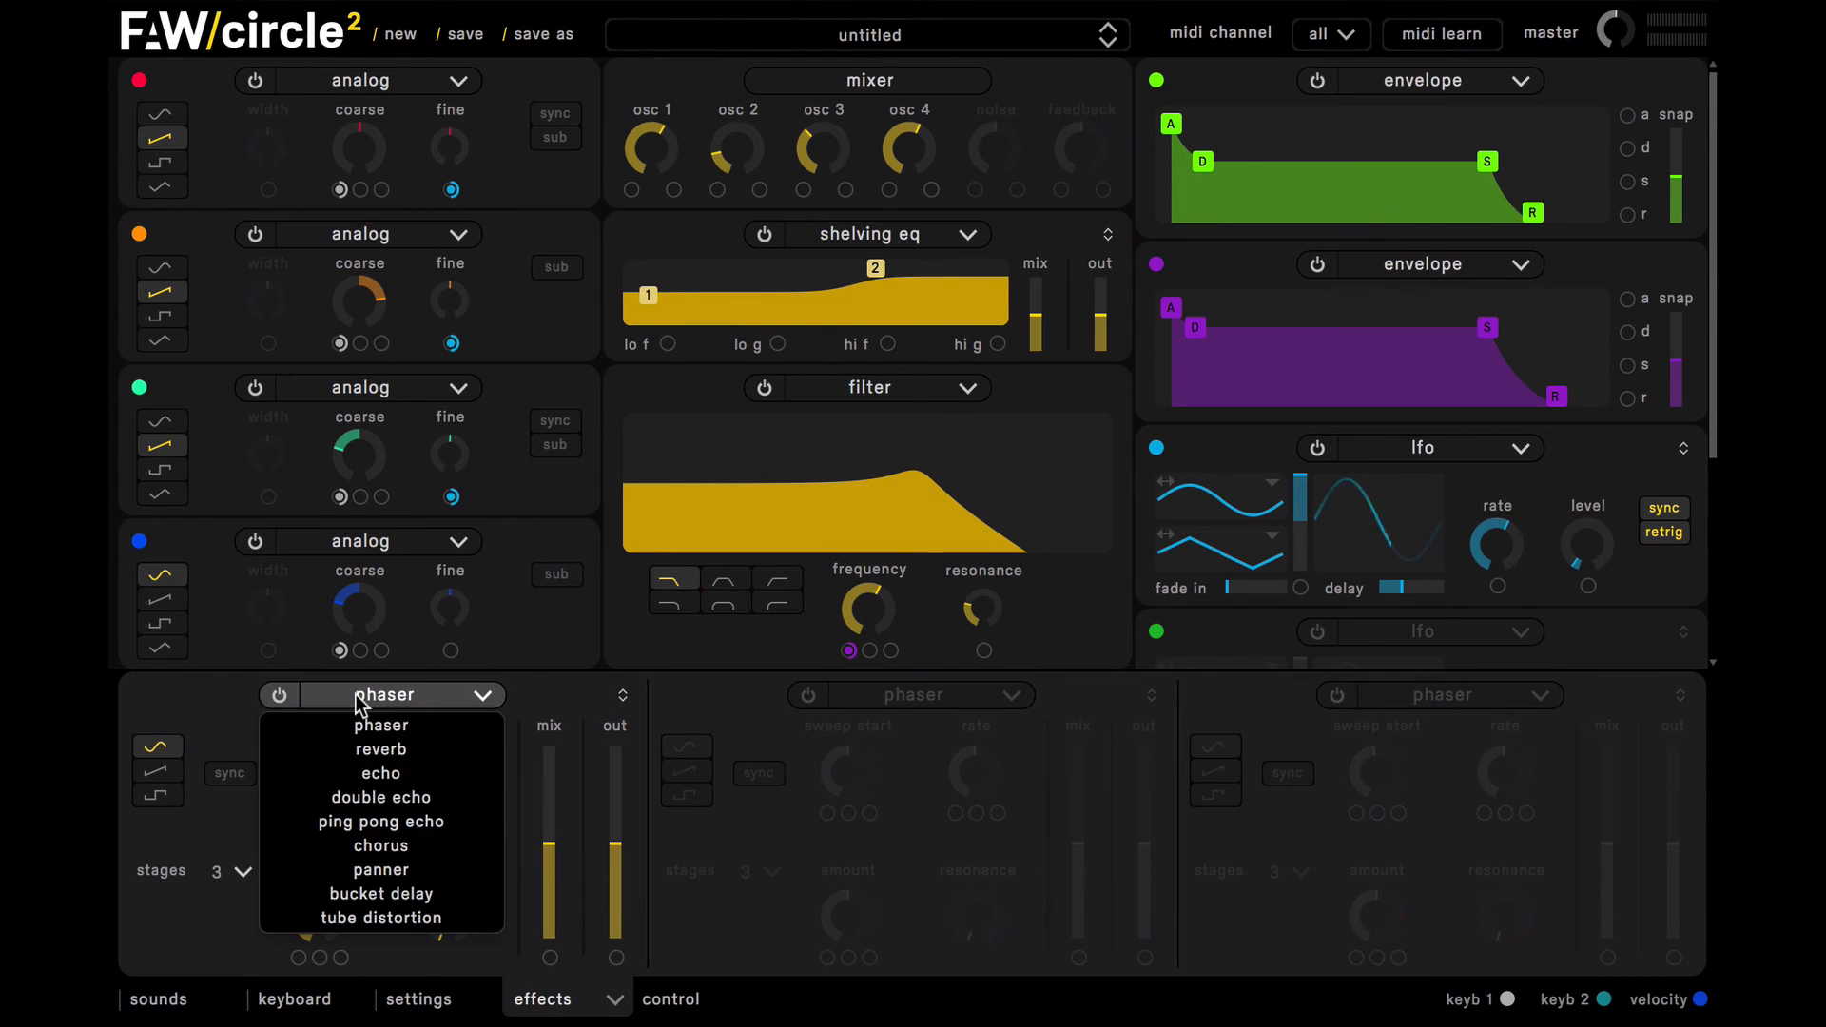
left_click(419, 824)
left_click(621, 695)
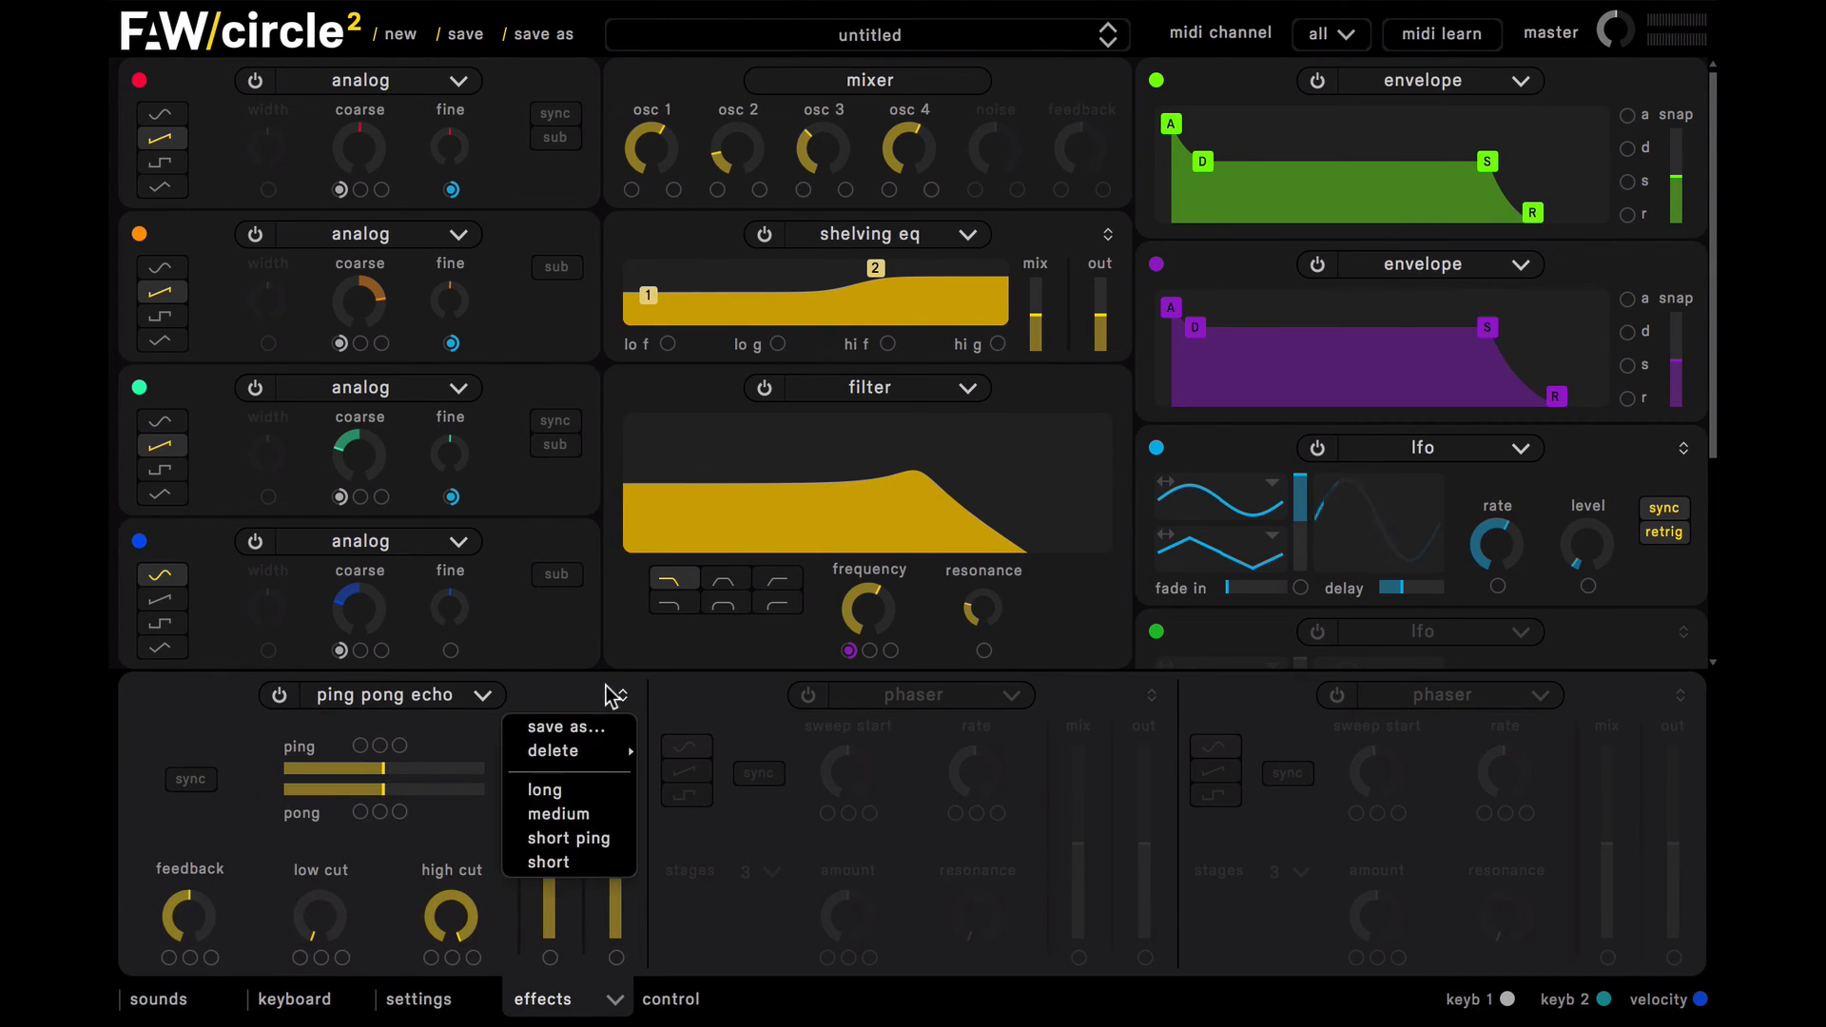
left_click(595, 793)
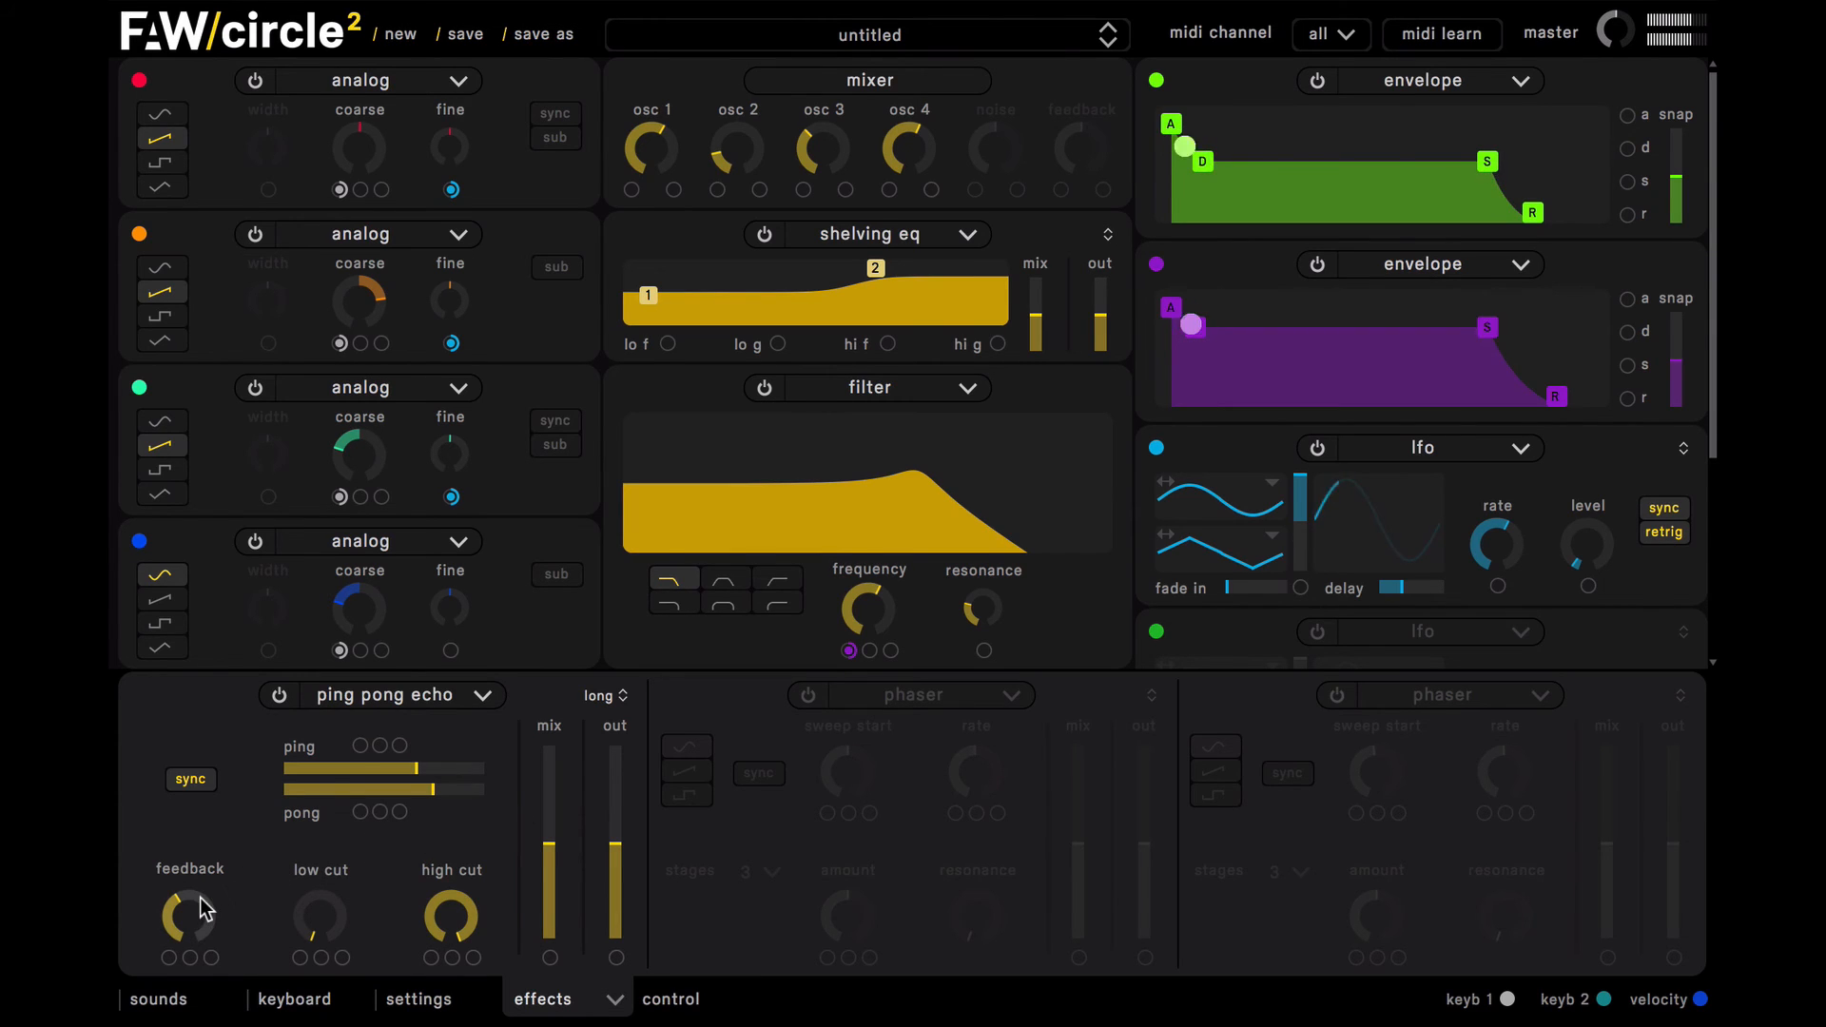
Step: Try low and high feedback amounts on the ping pong echo, settling slightly below the preset's amount
mouse_move(203, 911)
left_click_drag(203, 911, 195, 937)
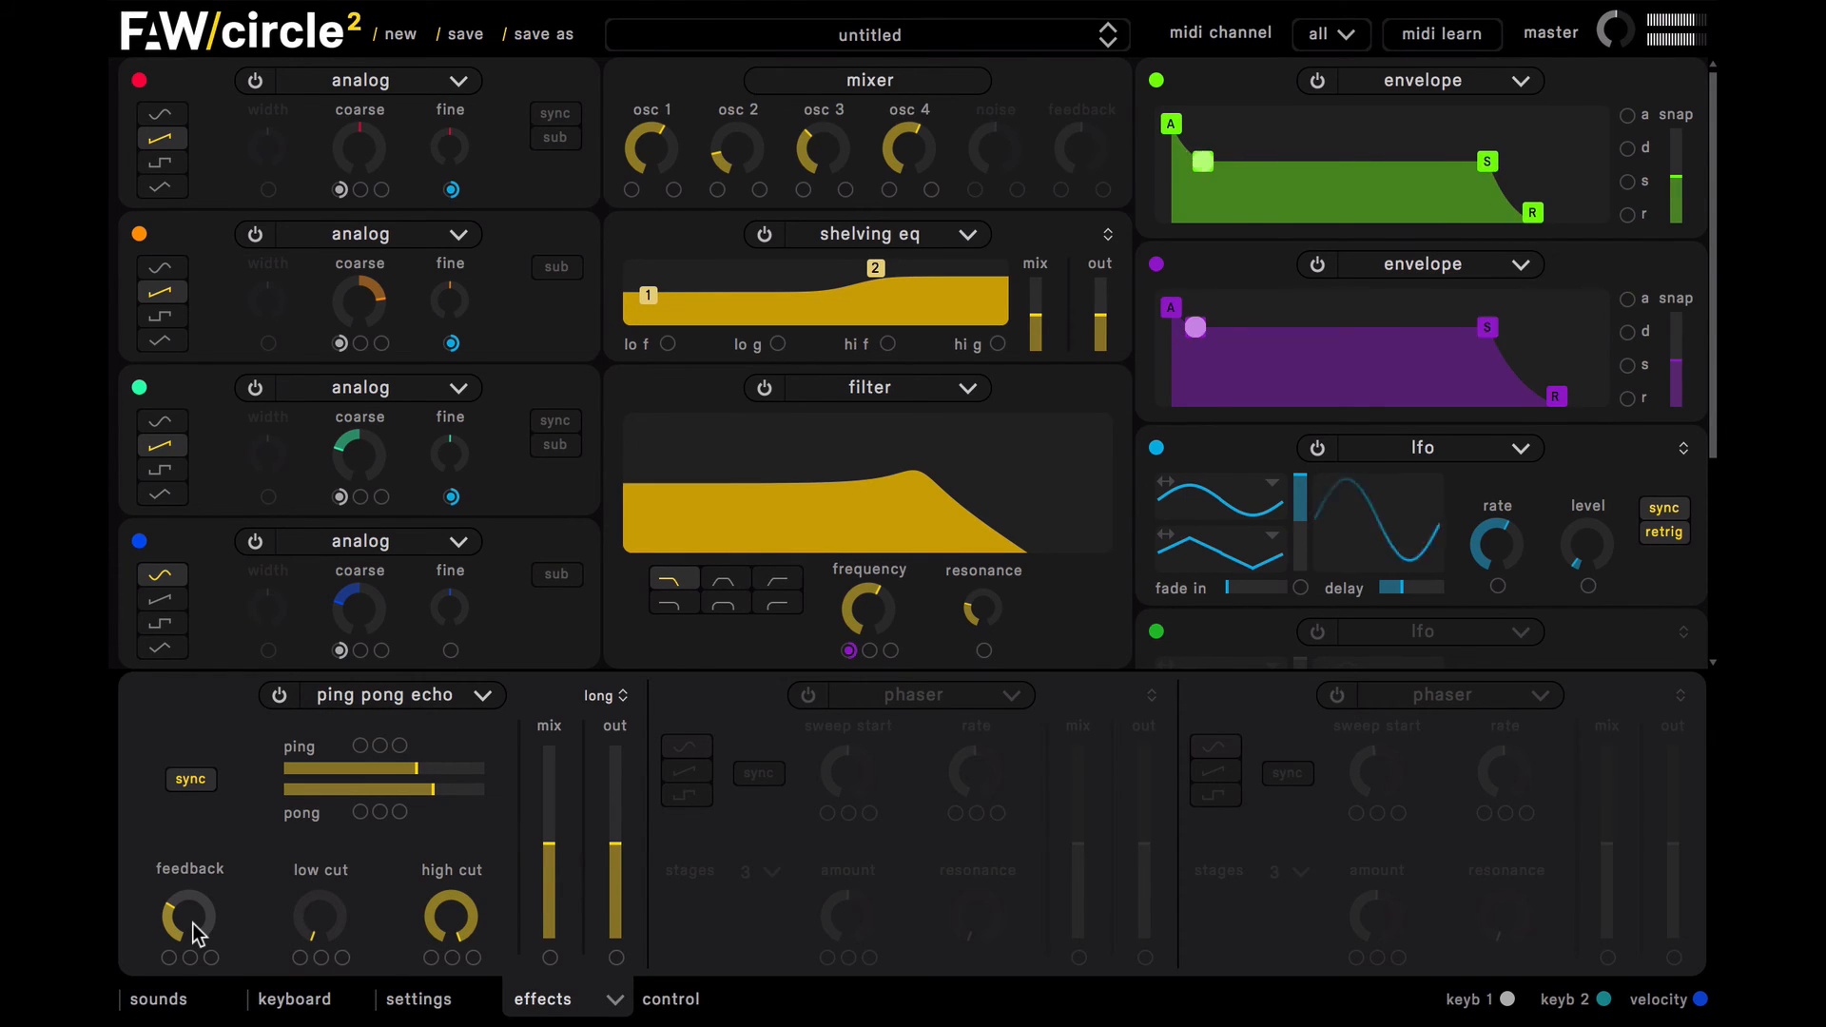
left_click_drag(192, 923, 198, 728)
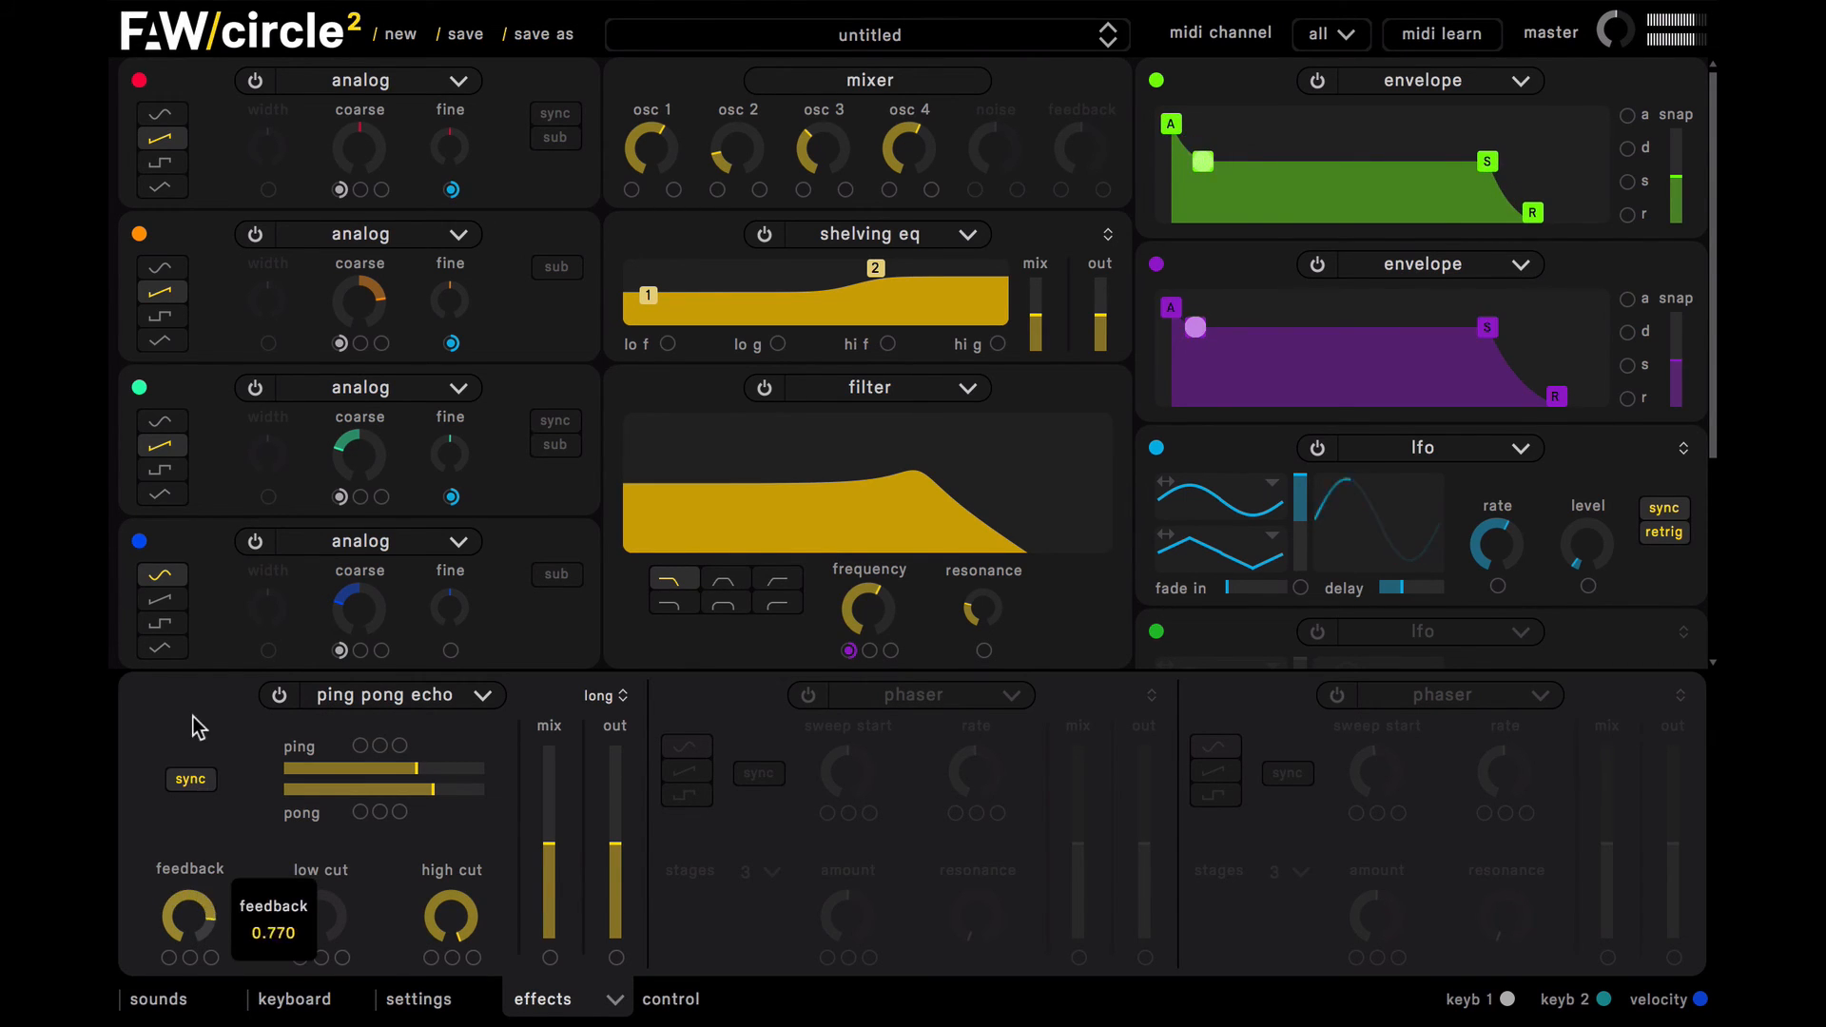
left_click_drag(202, 899, 199, 1022)
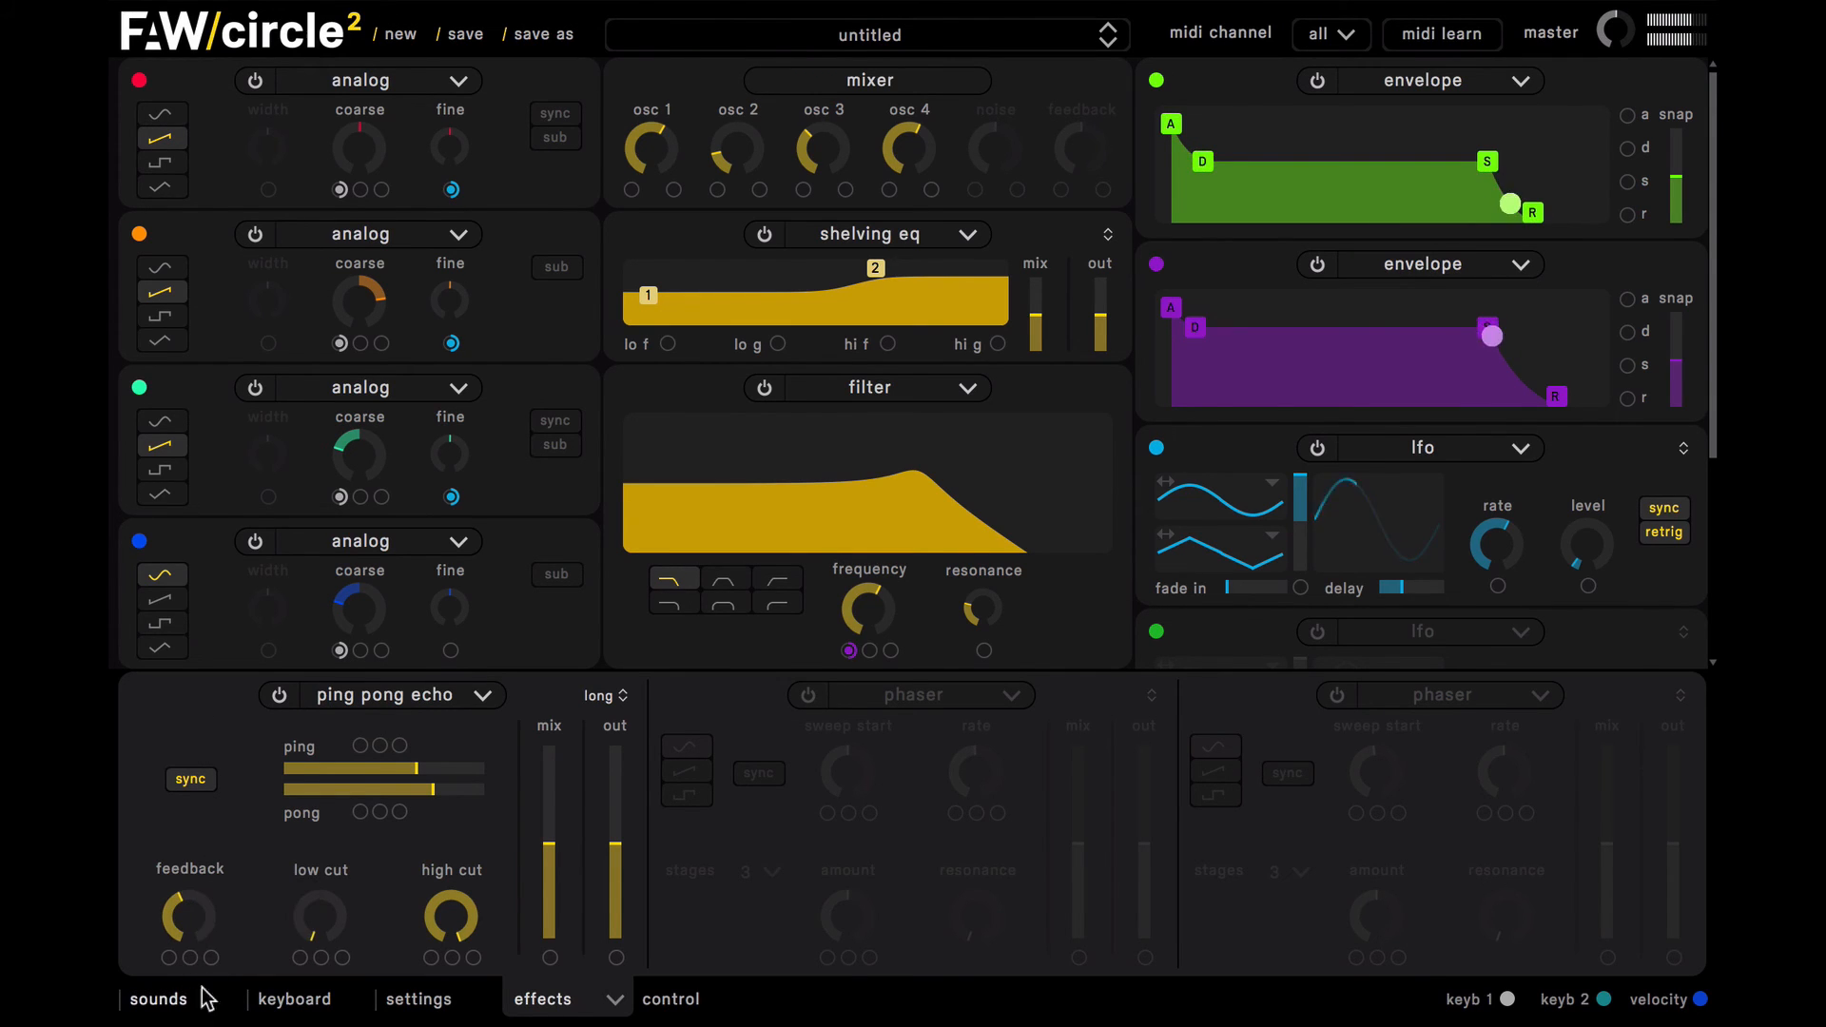
mouse_move(203, 918)
left_mouse_down()
mouse_move(202, 869)
mouse_move(193, 946)
left_mouse_up()
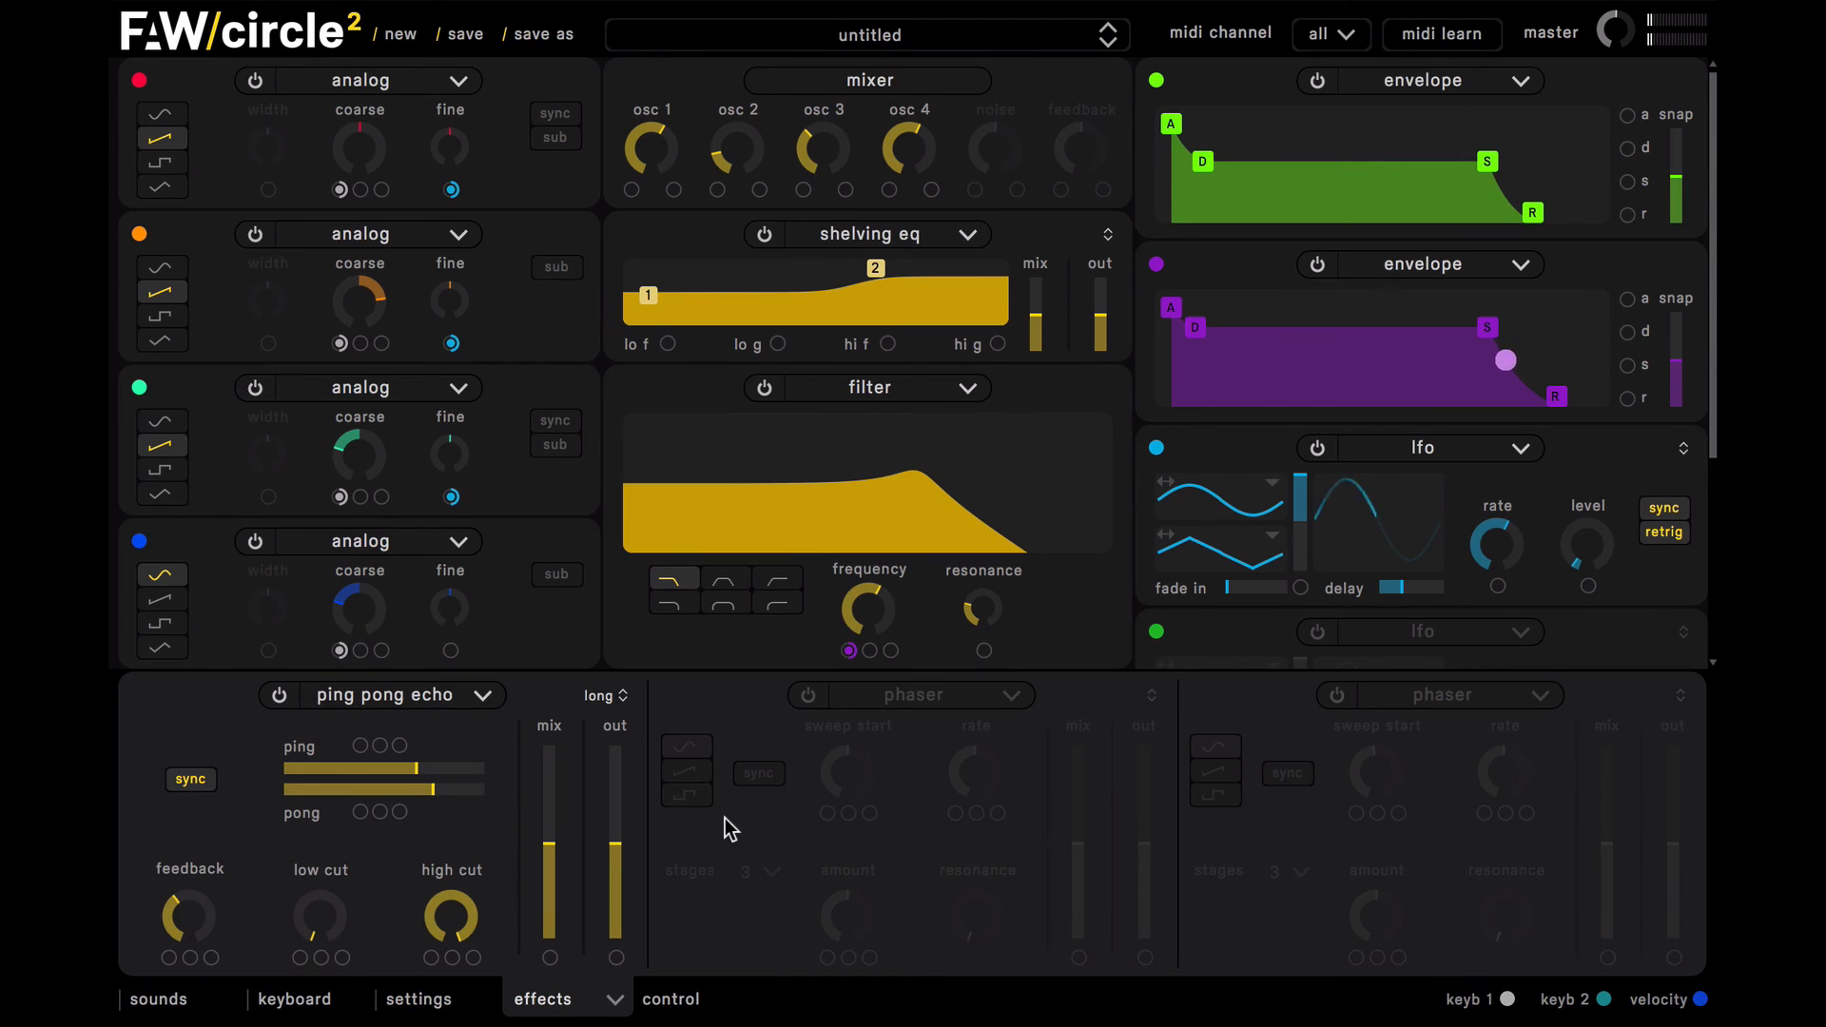
Step: Enable the second effect slot as a reverb and load its "huge hall" preset
left_click(814, 699)
left_click(937, 702)
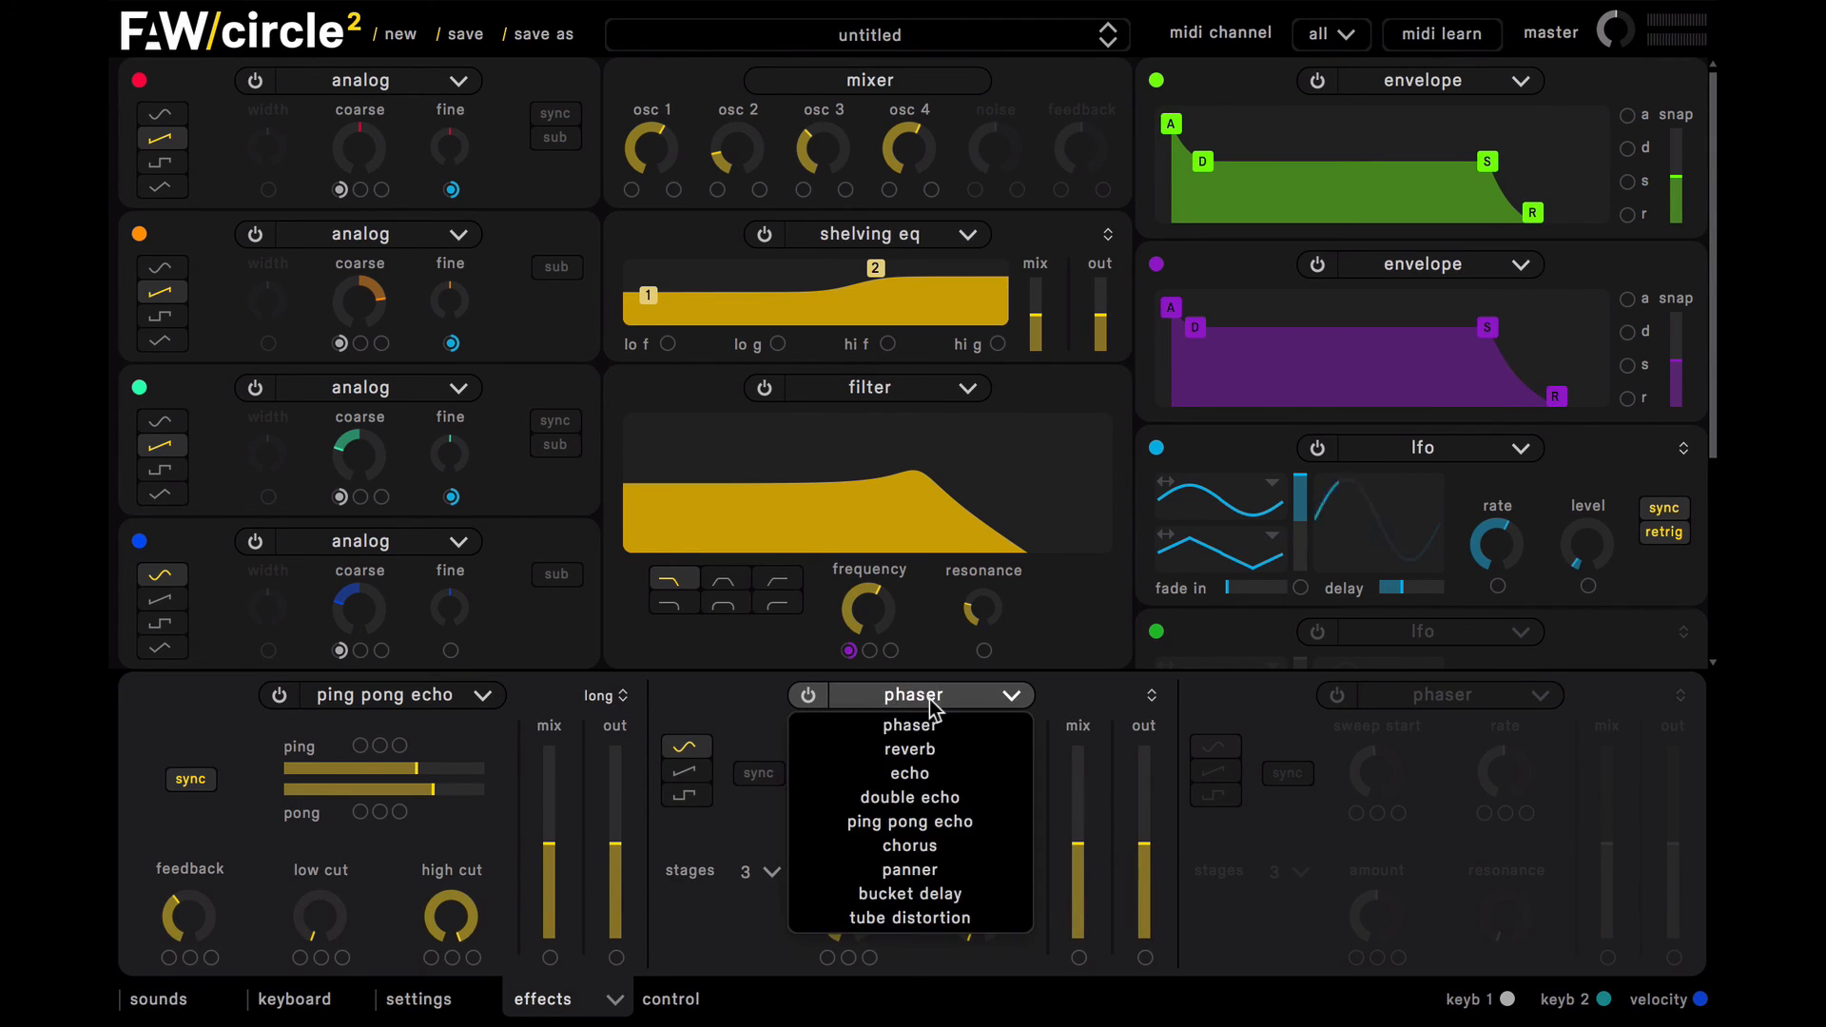
left_click(911, 754)
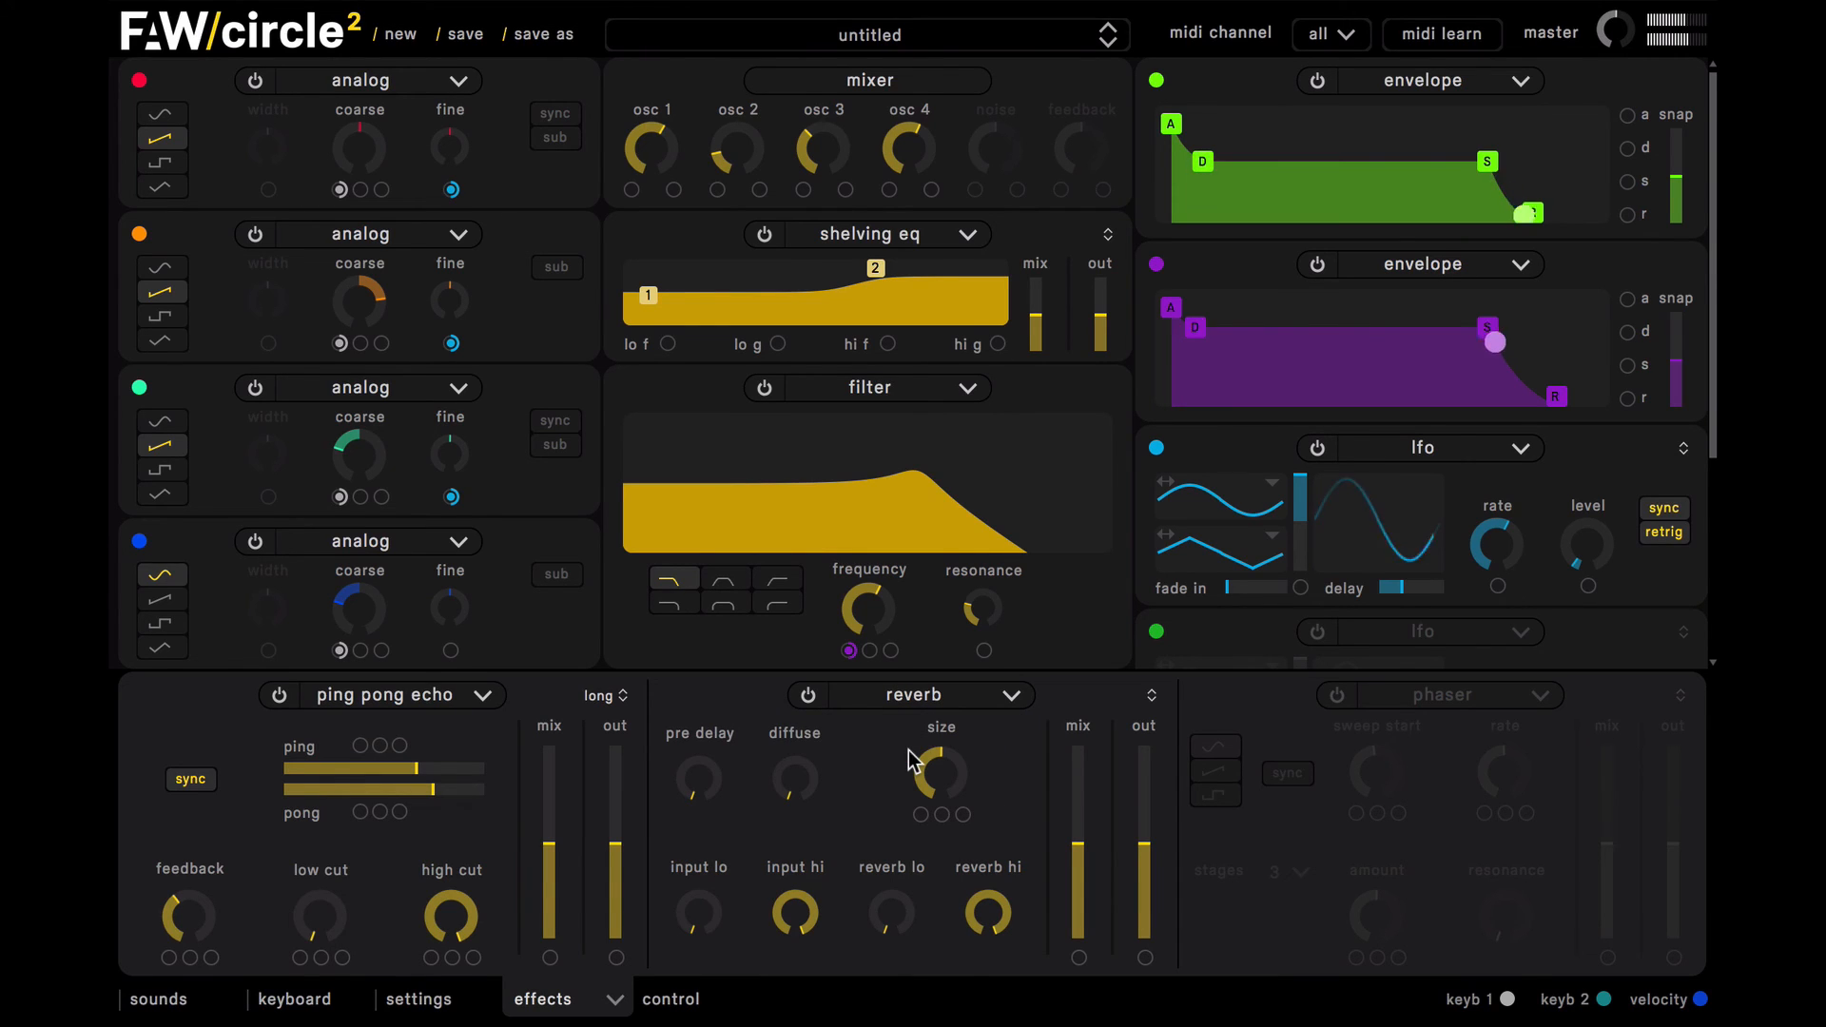
mouse_move(939, 769)
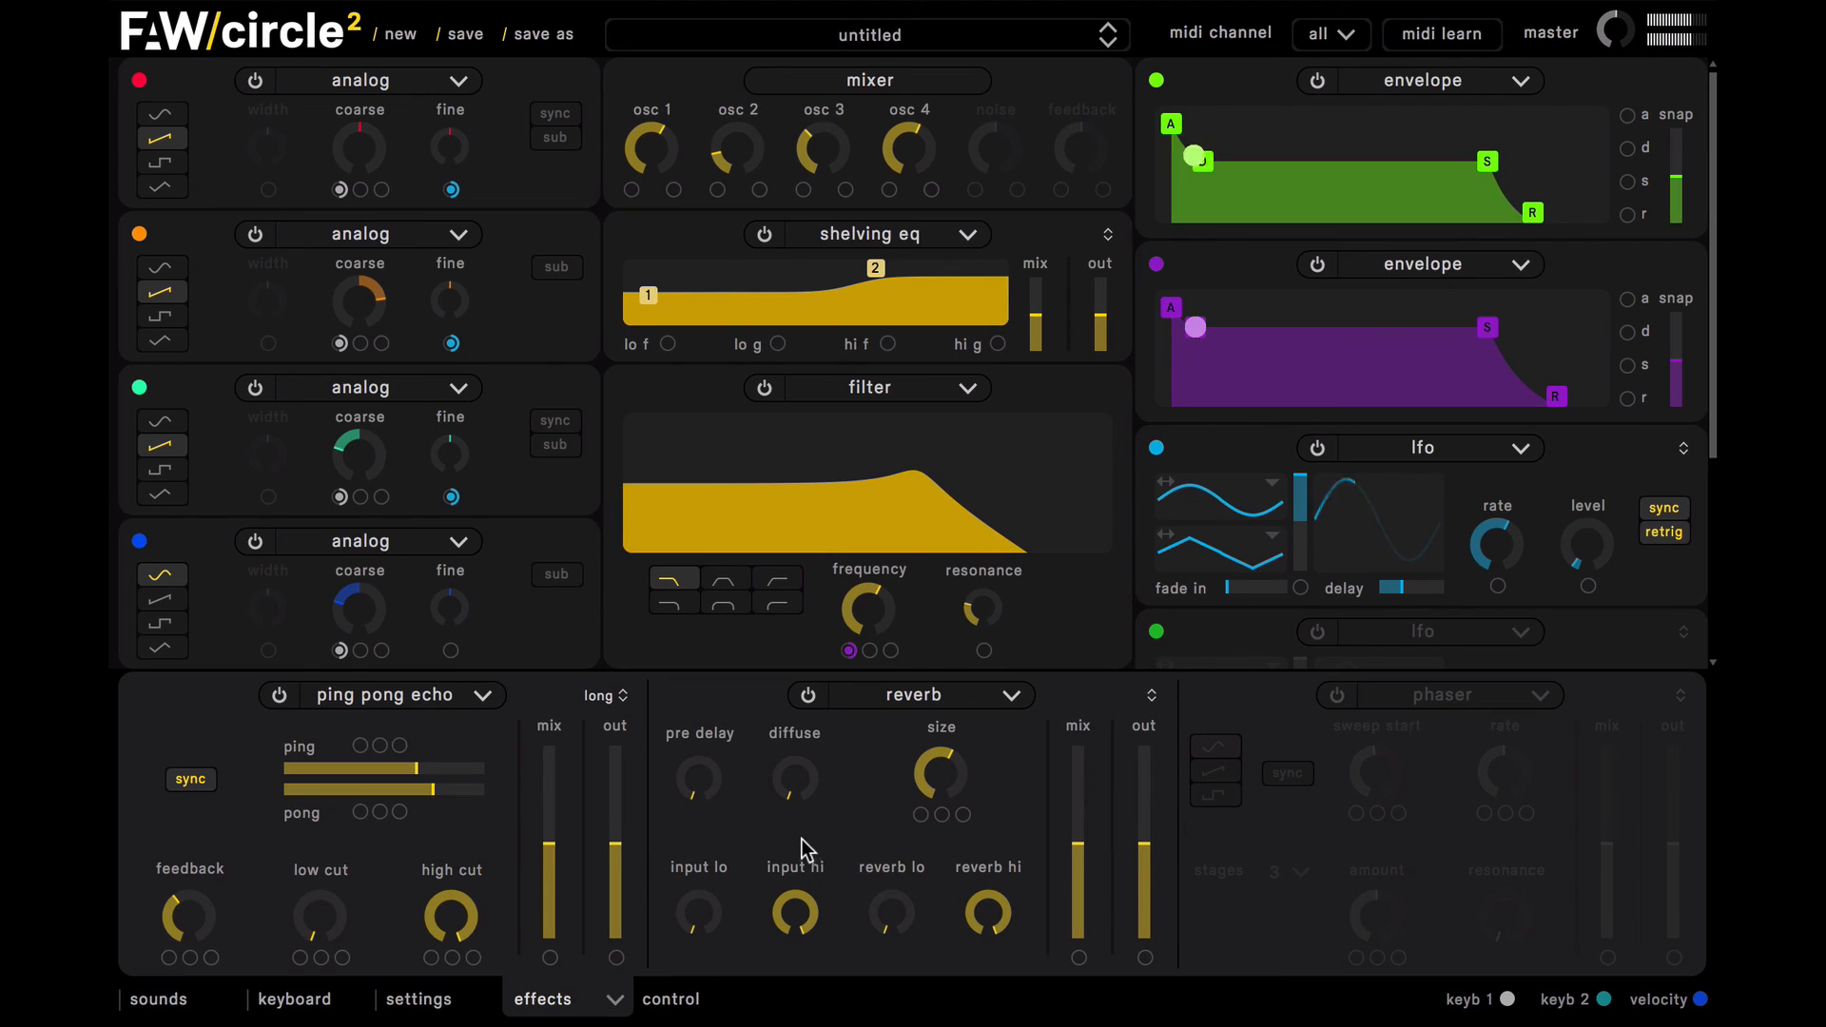
left_click(1144, 696)
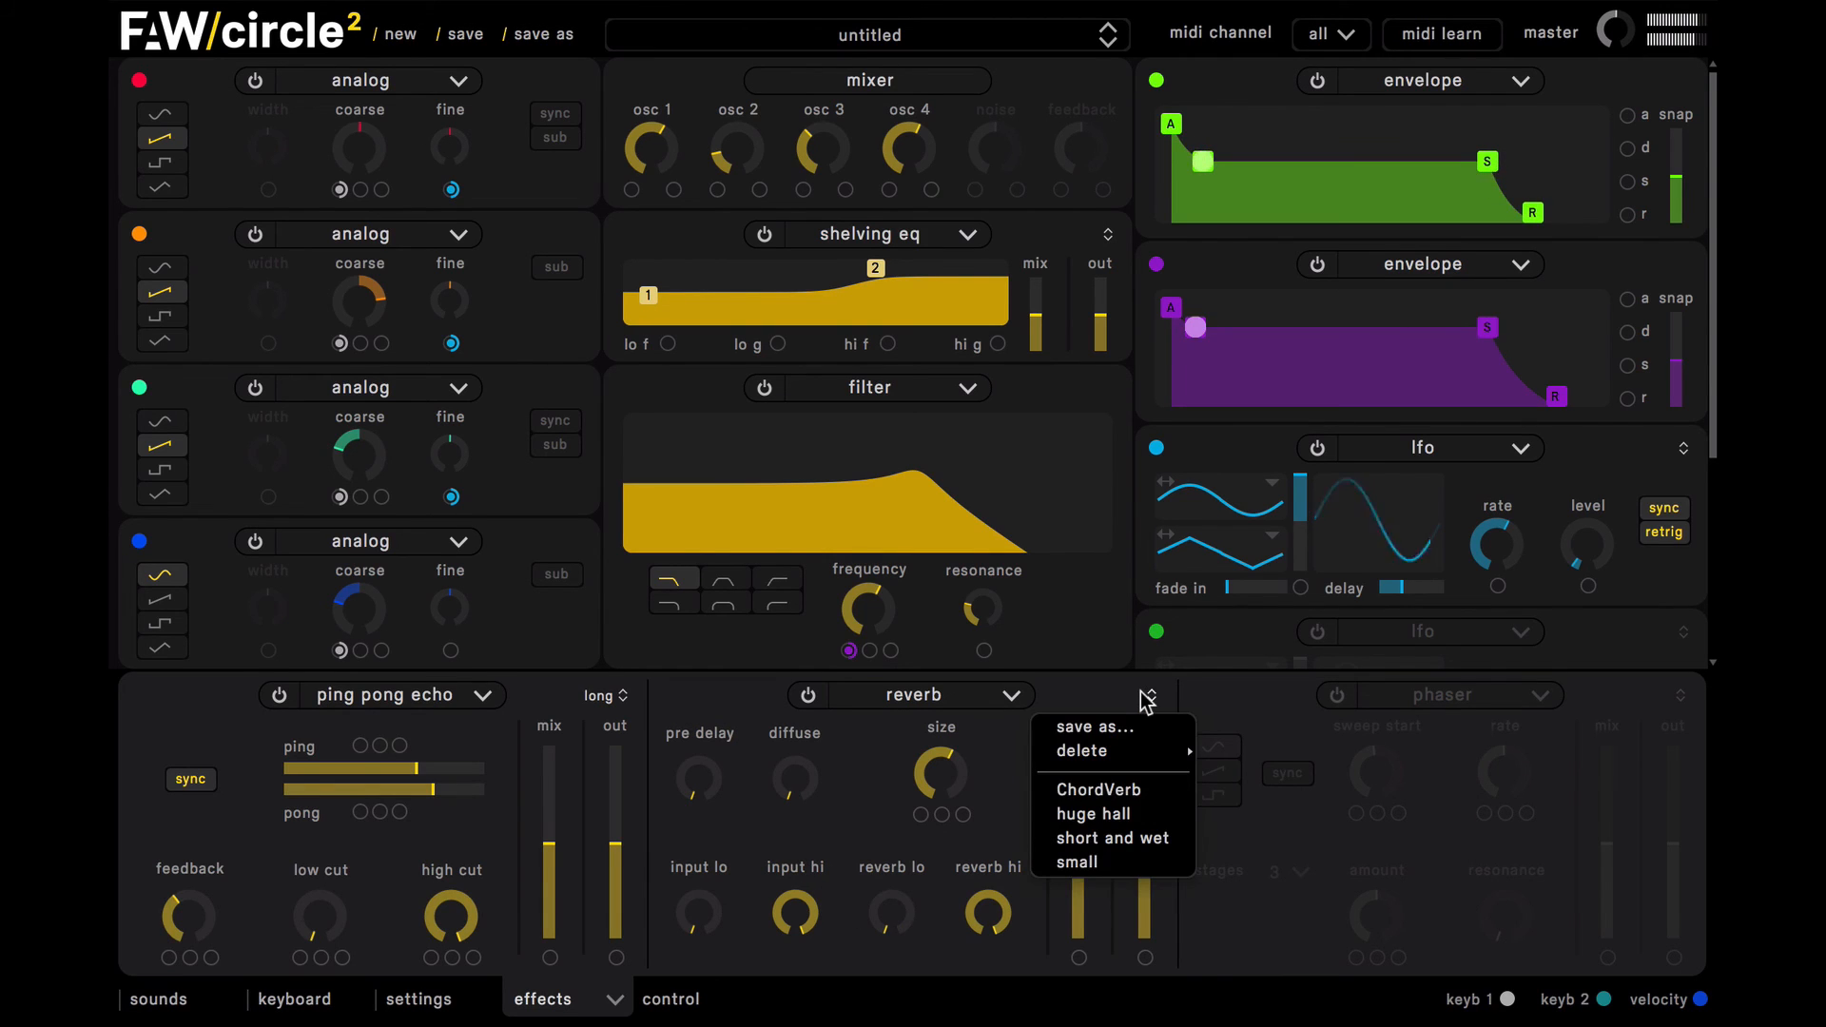
left_click(1109, 814)
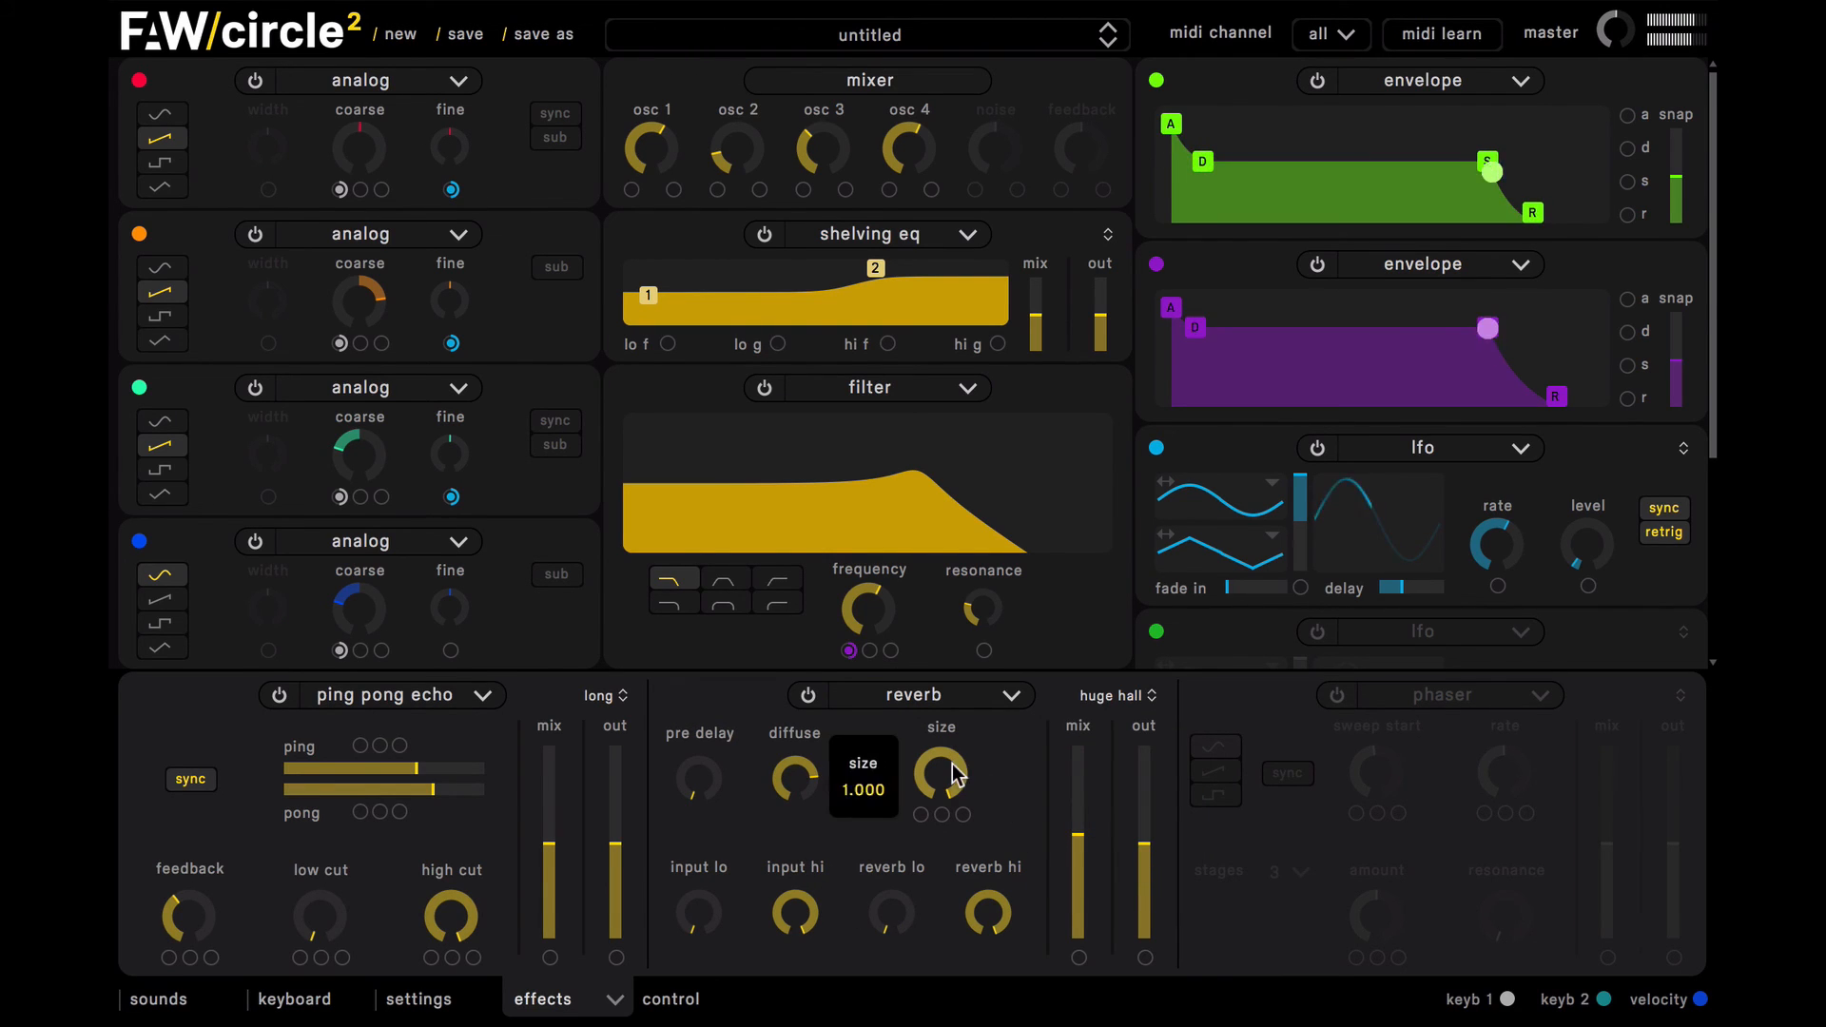
Step: Reduce the reverb's size, lower its mix slightly and raise its output level a little
left_click_drag(953, 795, 961, 867)
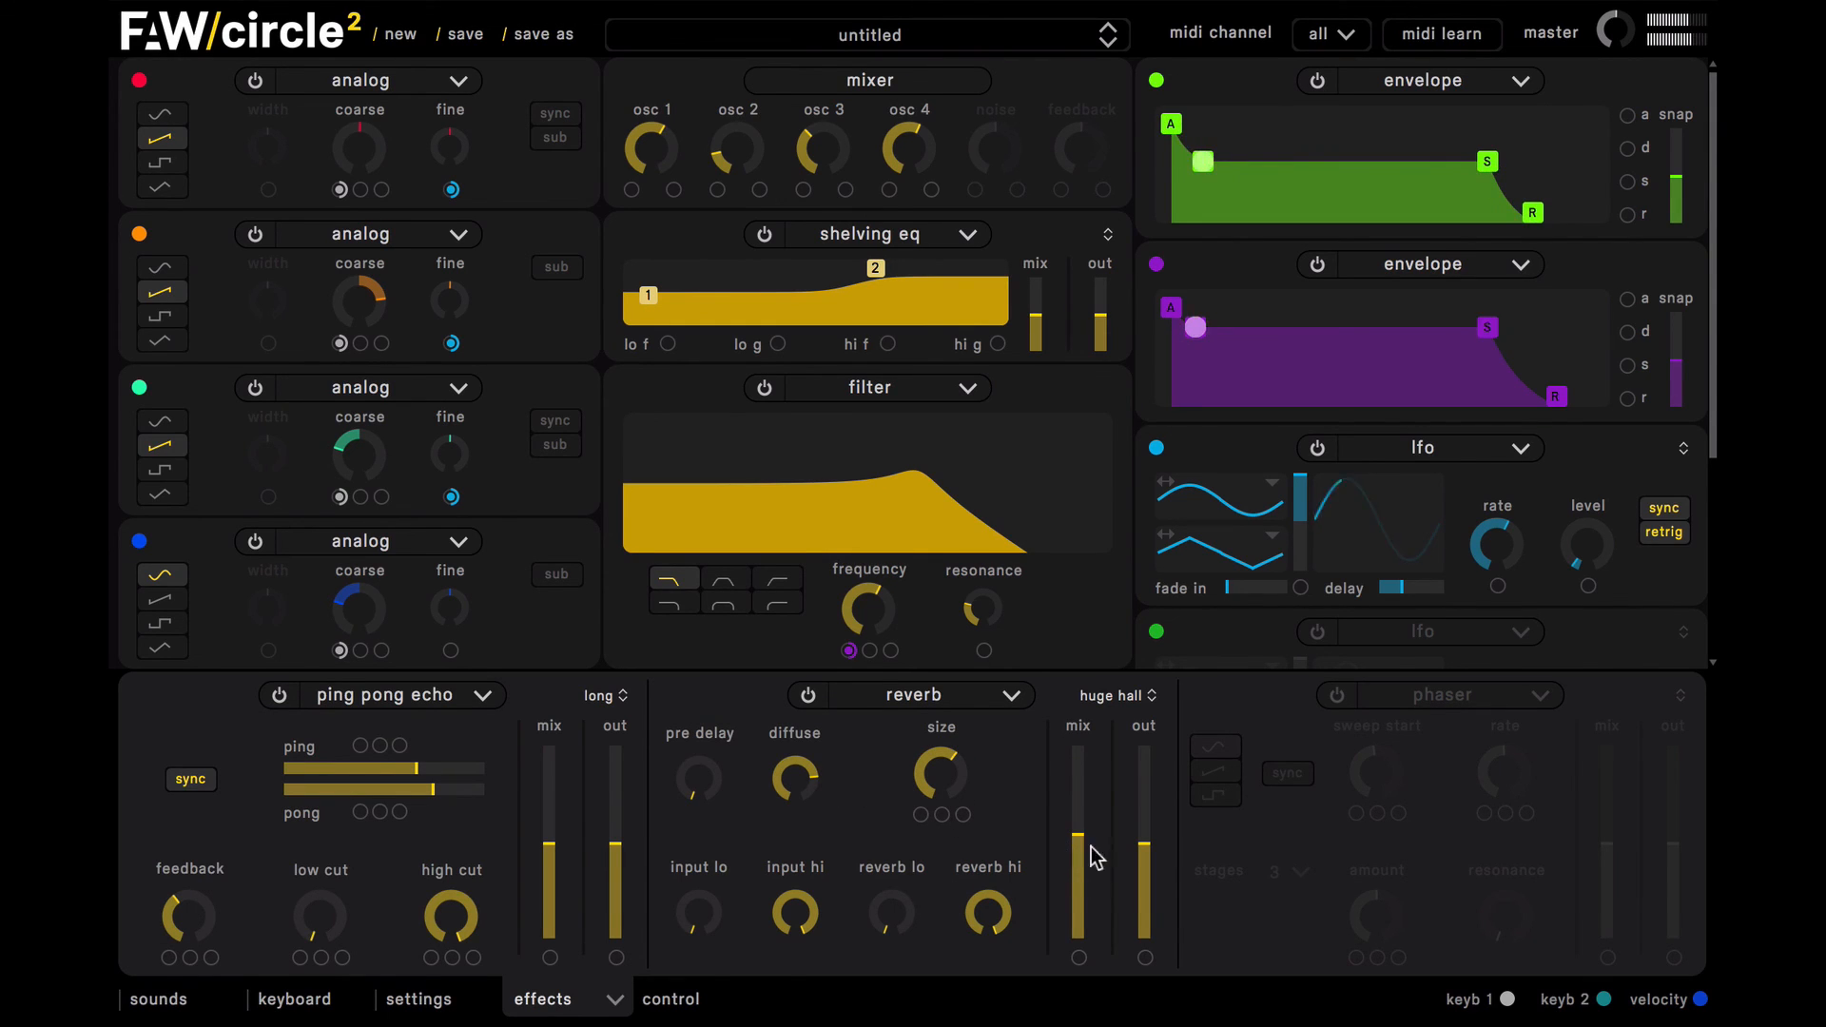
scroll(1084, 856, "down", 3)
left_click_drag(1146, 841, 1146, 831)
scroll(1070, 849, "up", 2)
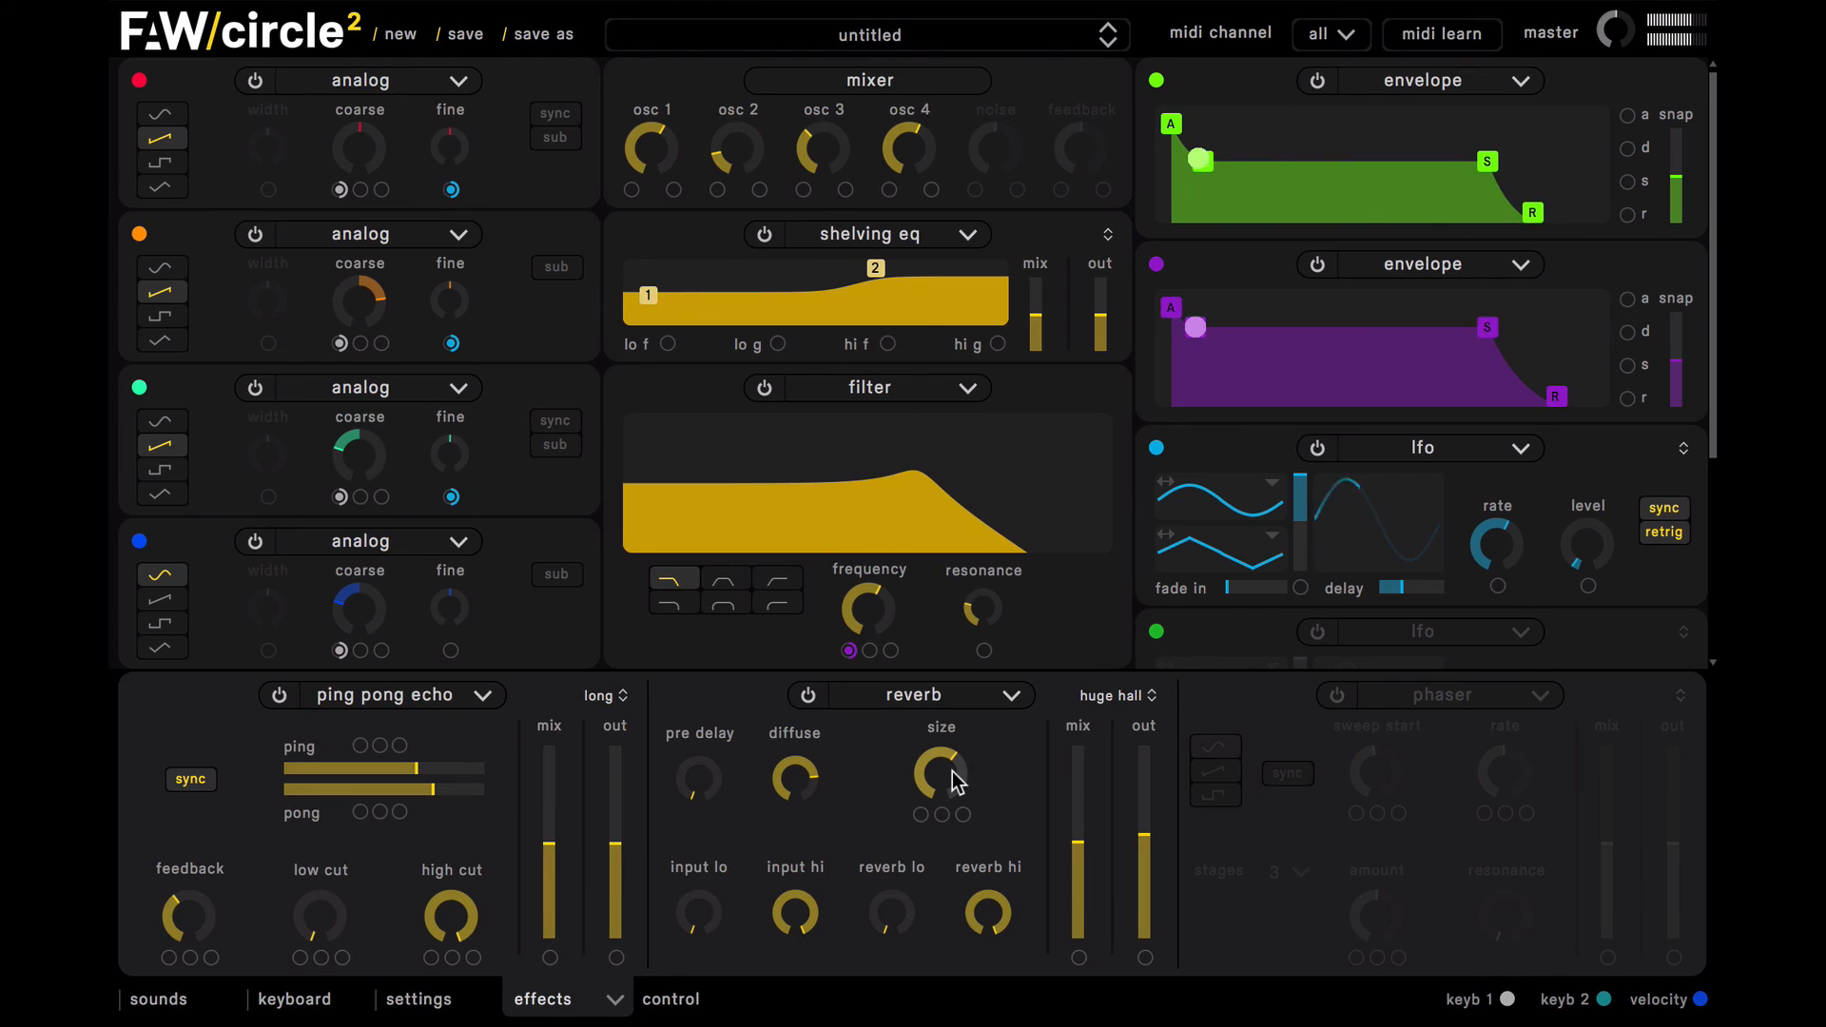
Step: Sweep the filter frequency down and back up to about 604 Hz, and increase the resonance slightly
scroll(884, 629, "down", 1)
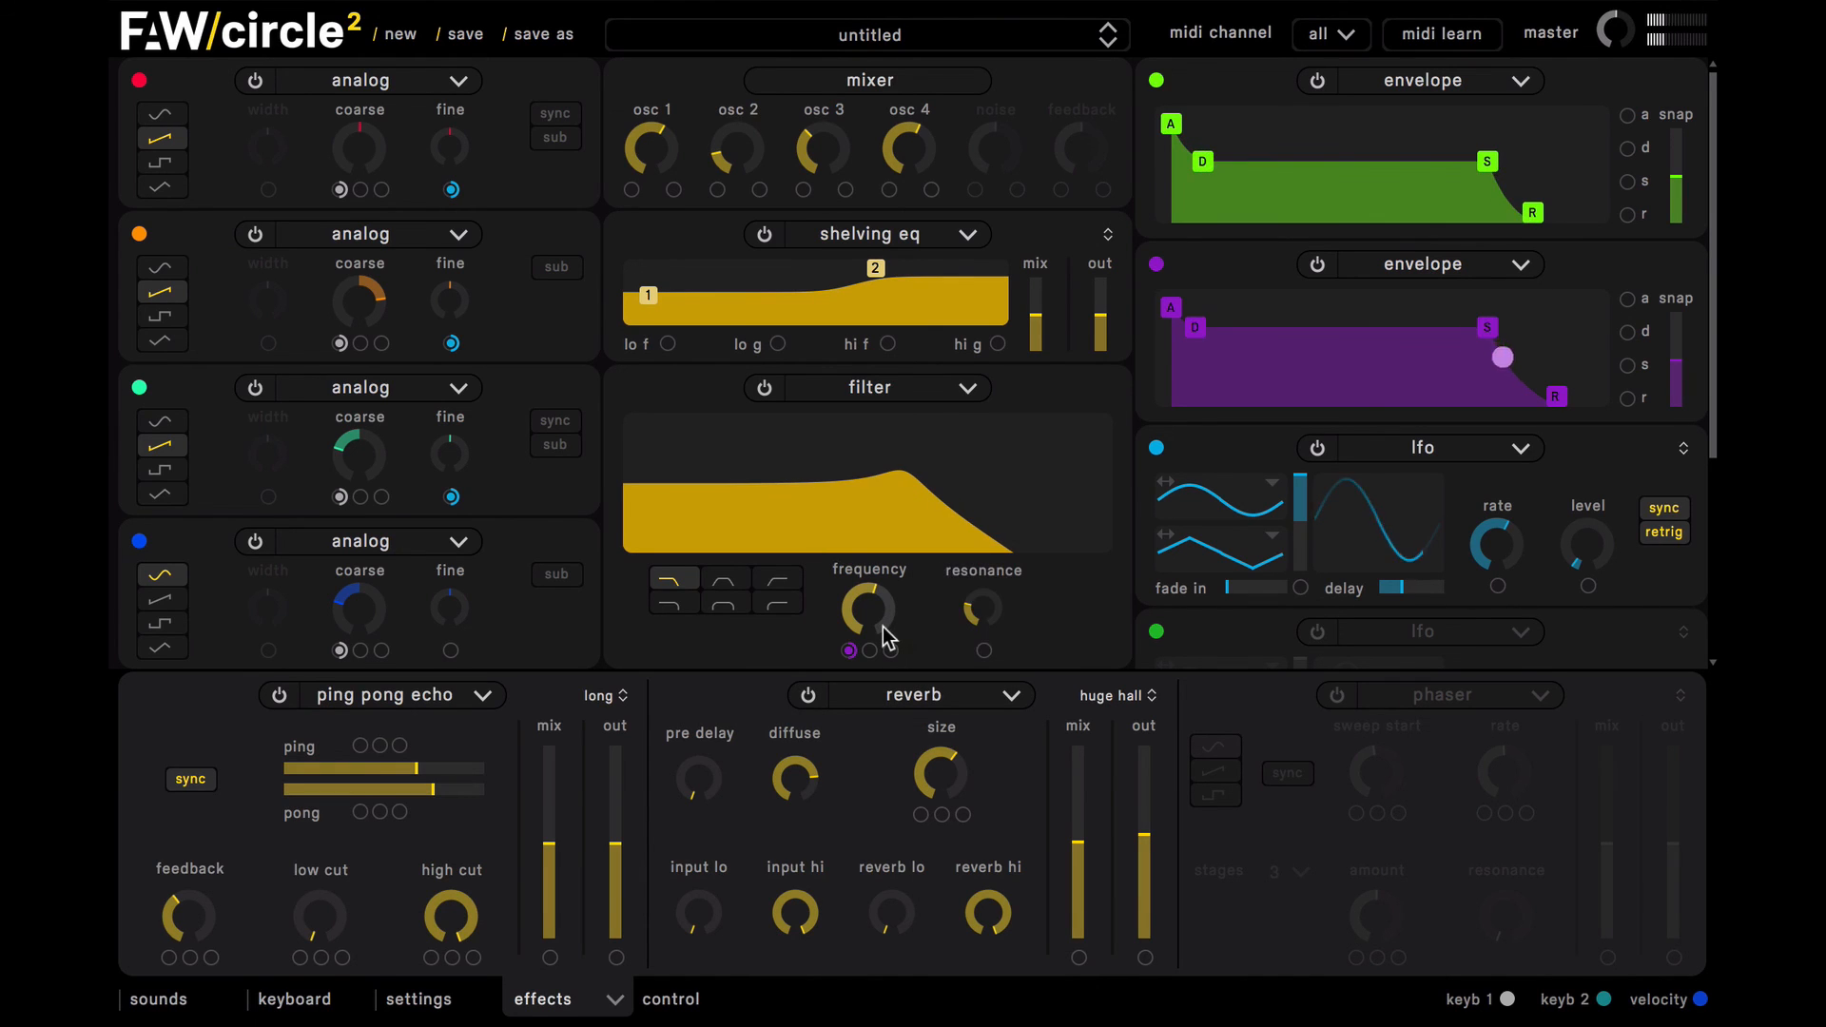
scroll(884, 630, "down", 3)
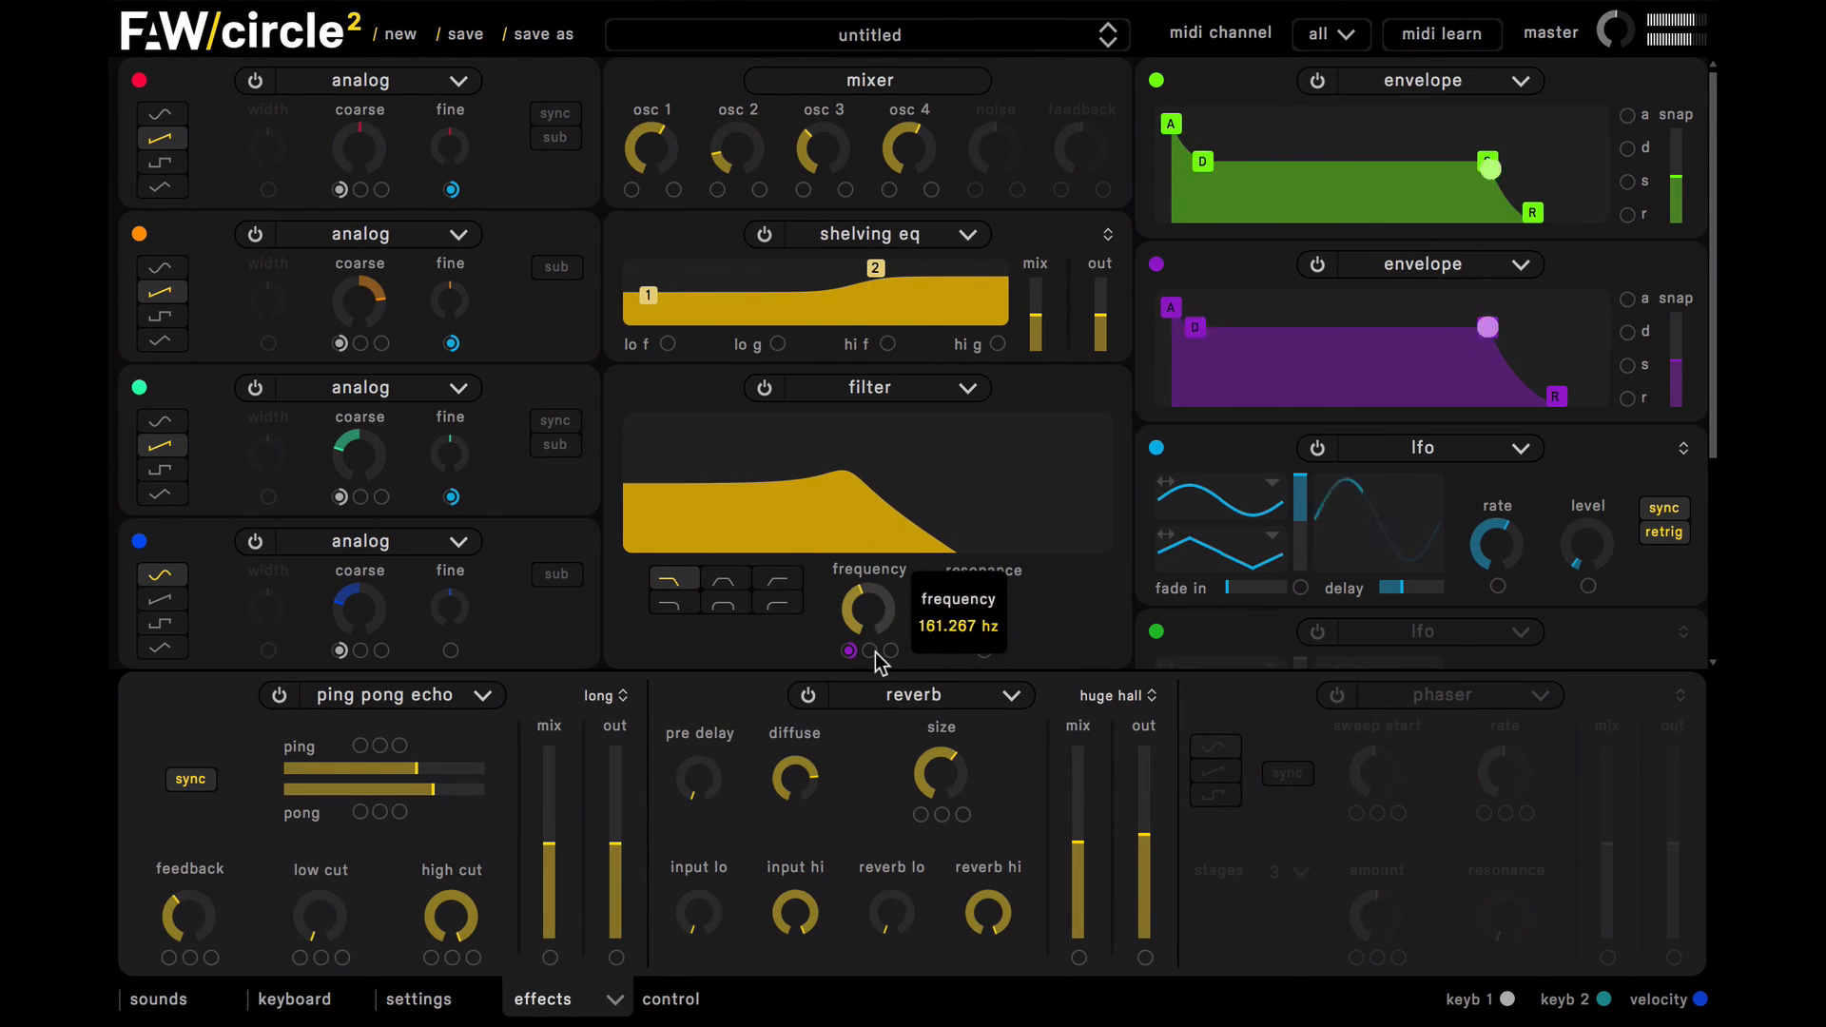
left_click_drag(883, 633, 858, 555)
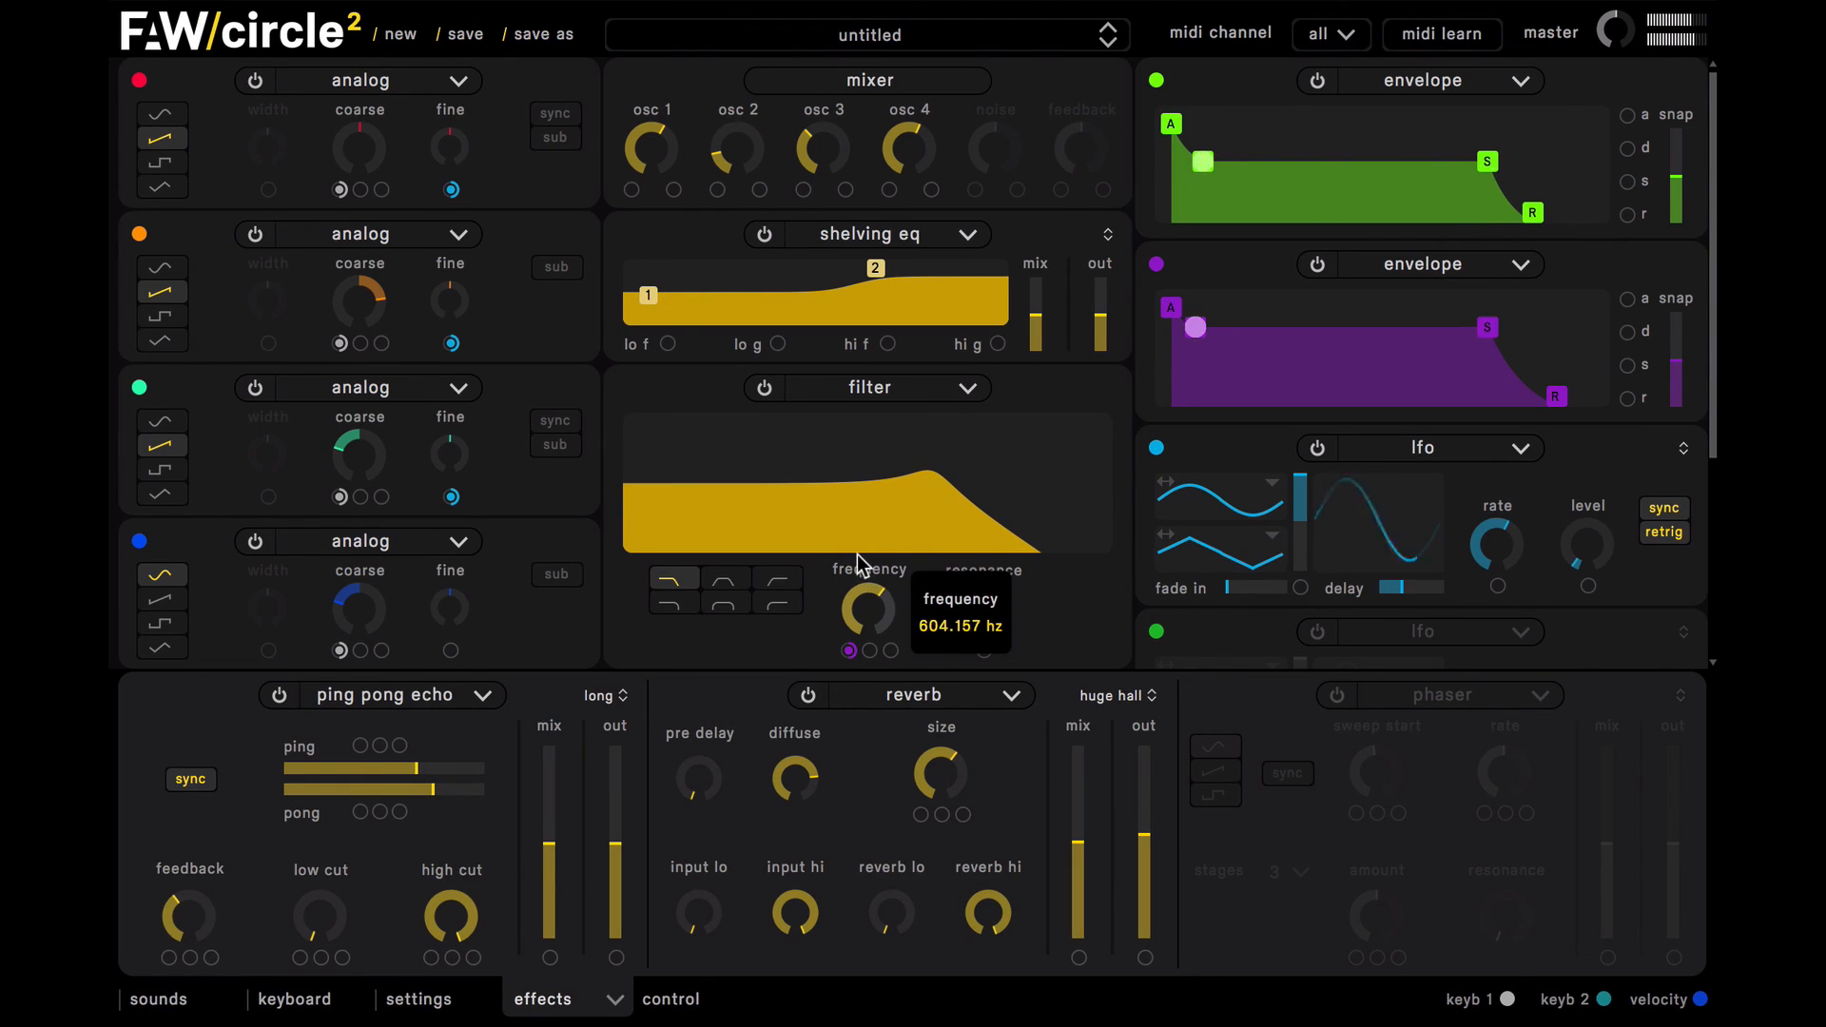
mouse_move(983, 616)
left_click_drag(982, 623, 979, 599)
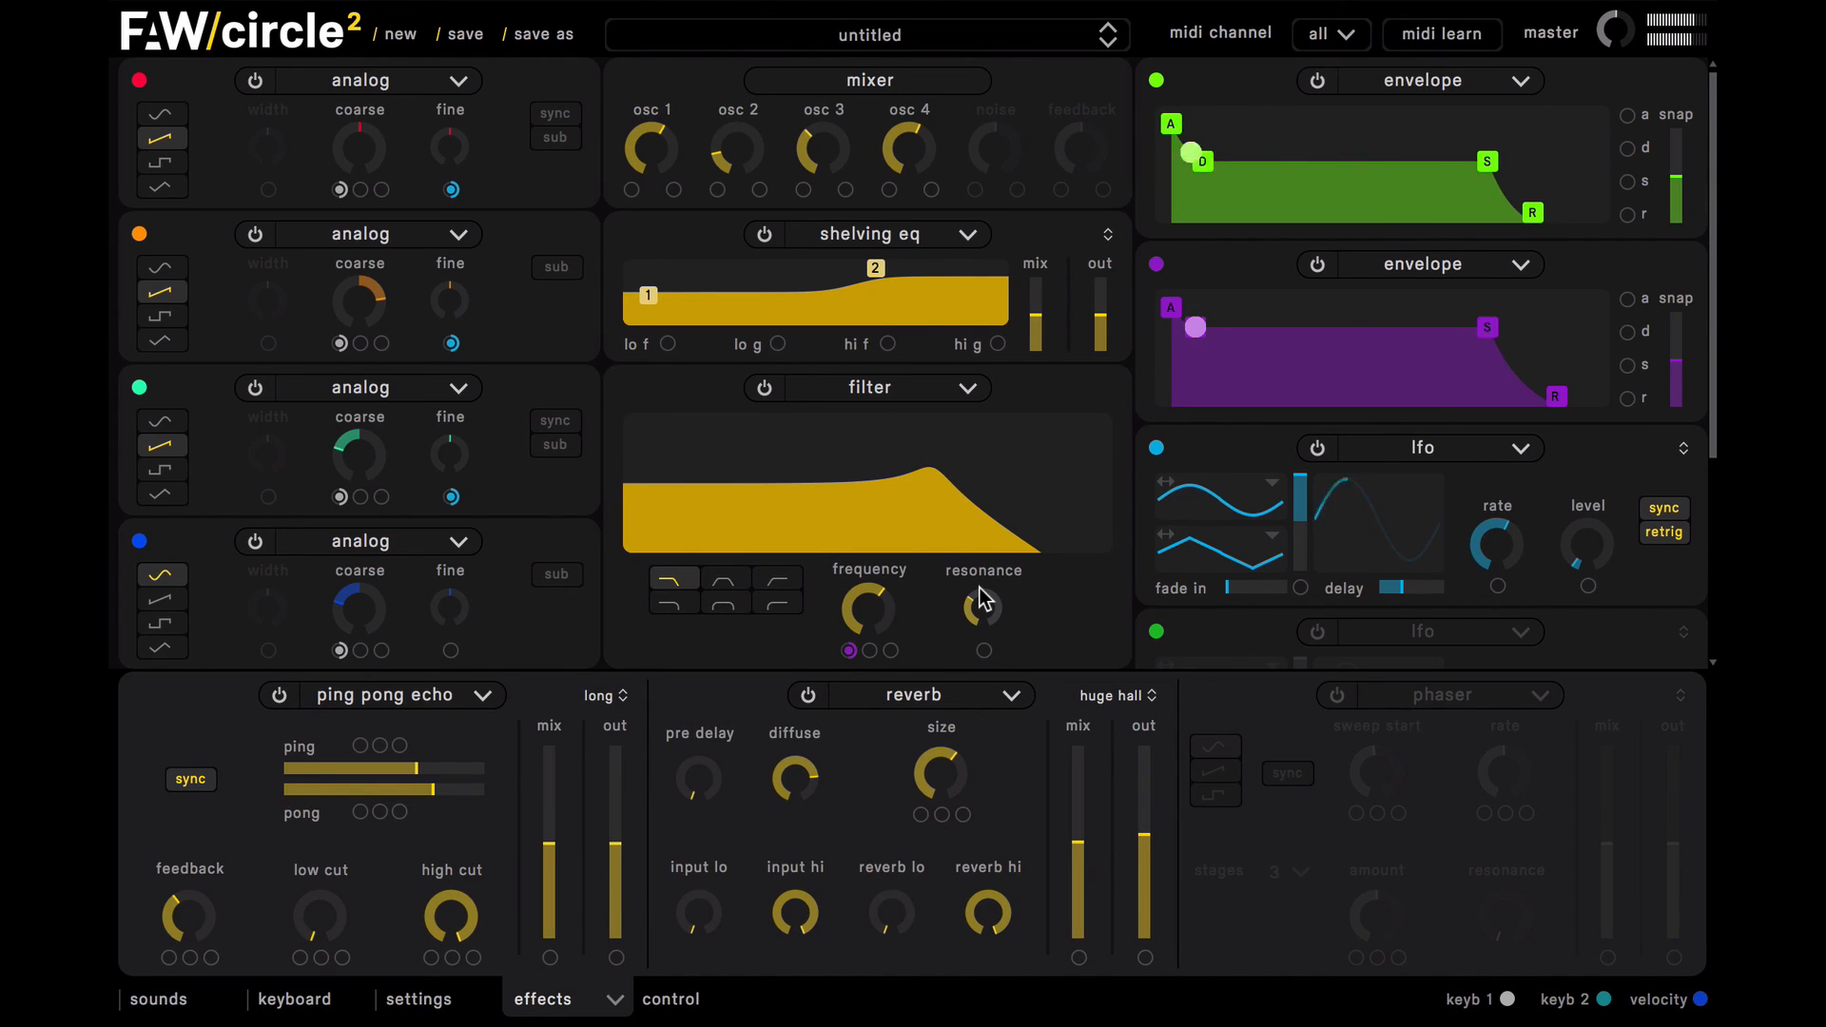
Step: Close the effects section and move band 1 of the parametric EQ to a higher frequency above band 2
left_click(576, 989)
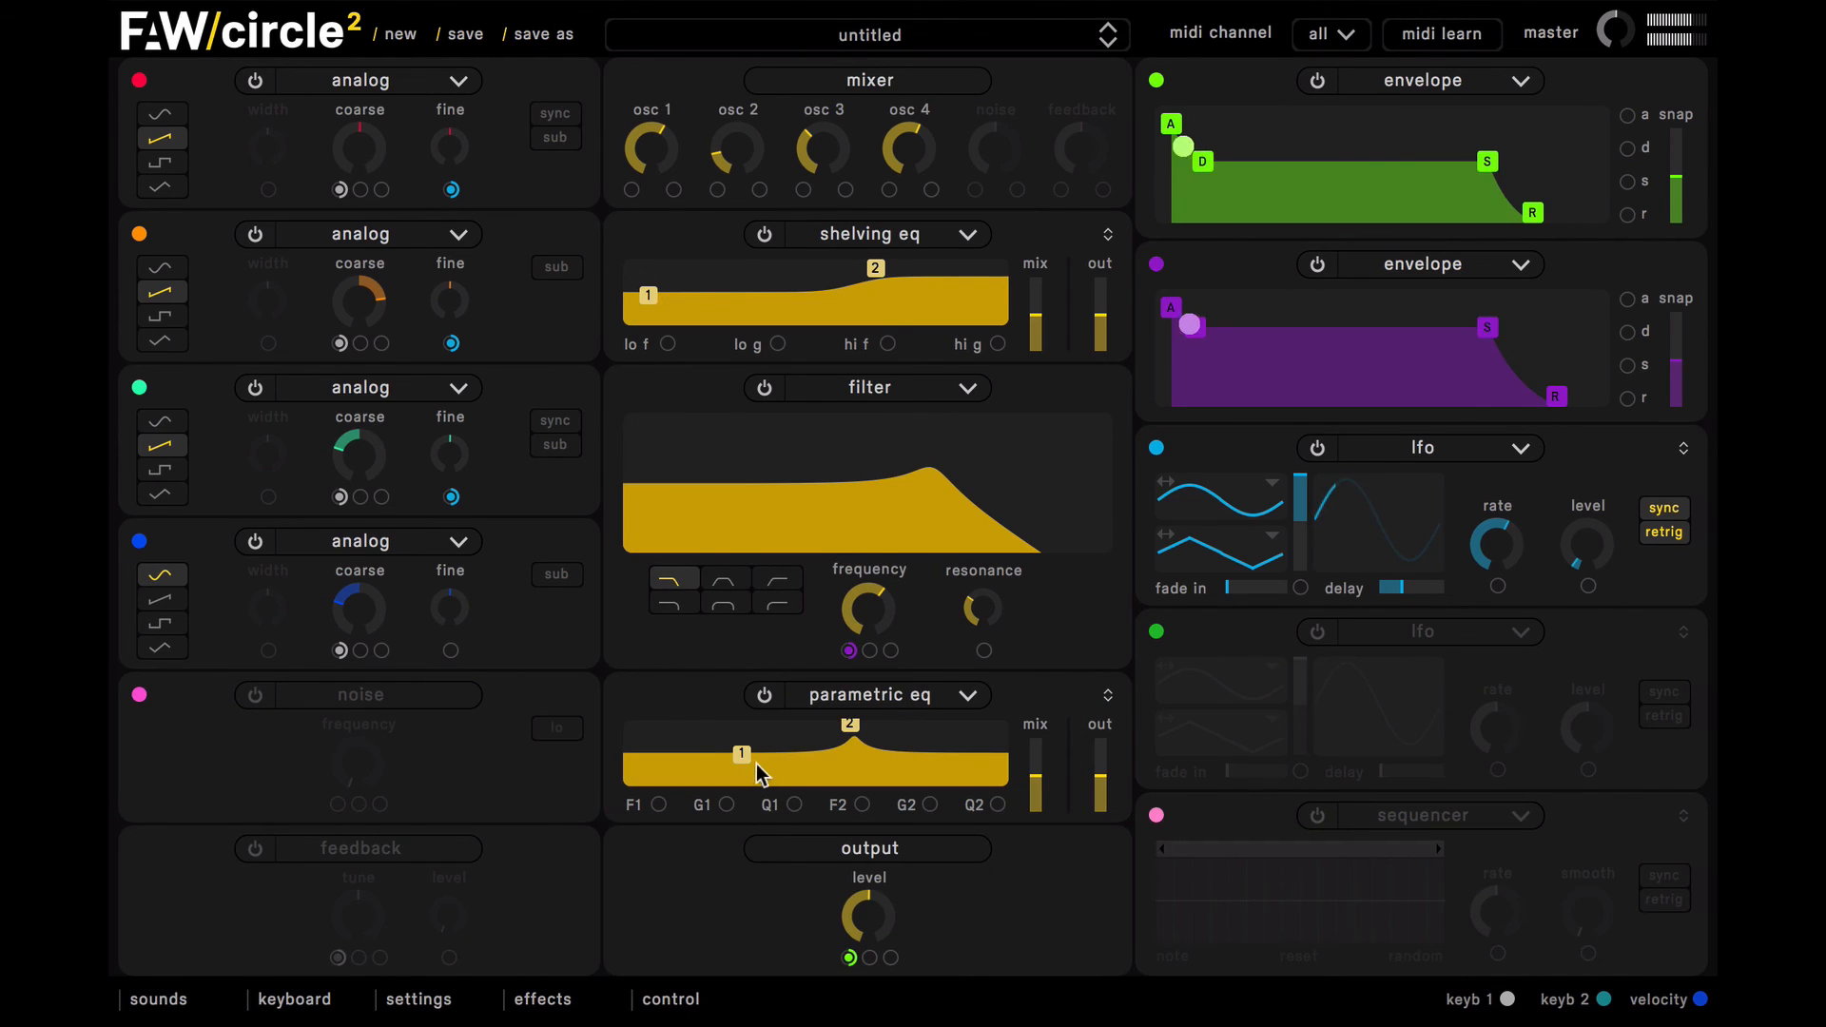
left_click_drag(746, 758, 958, 758)
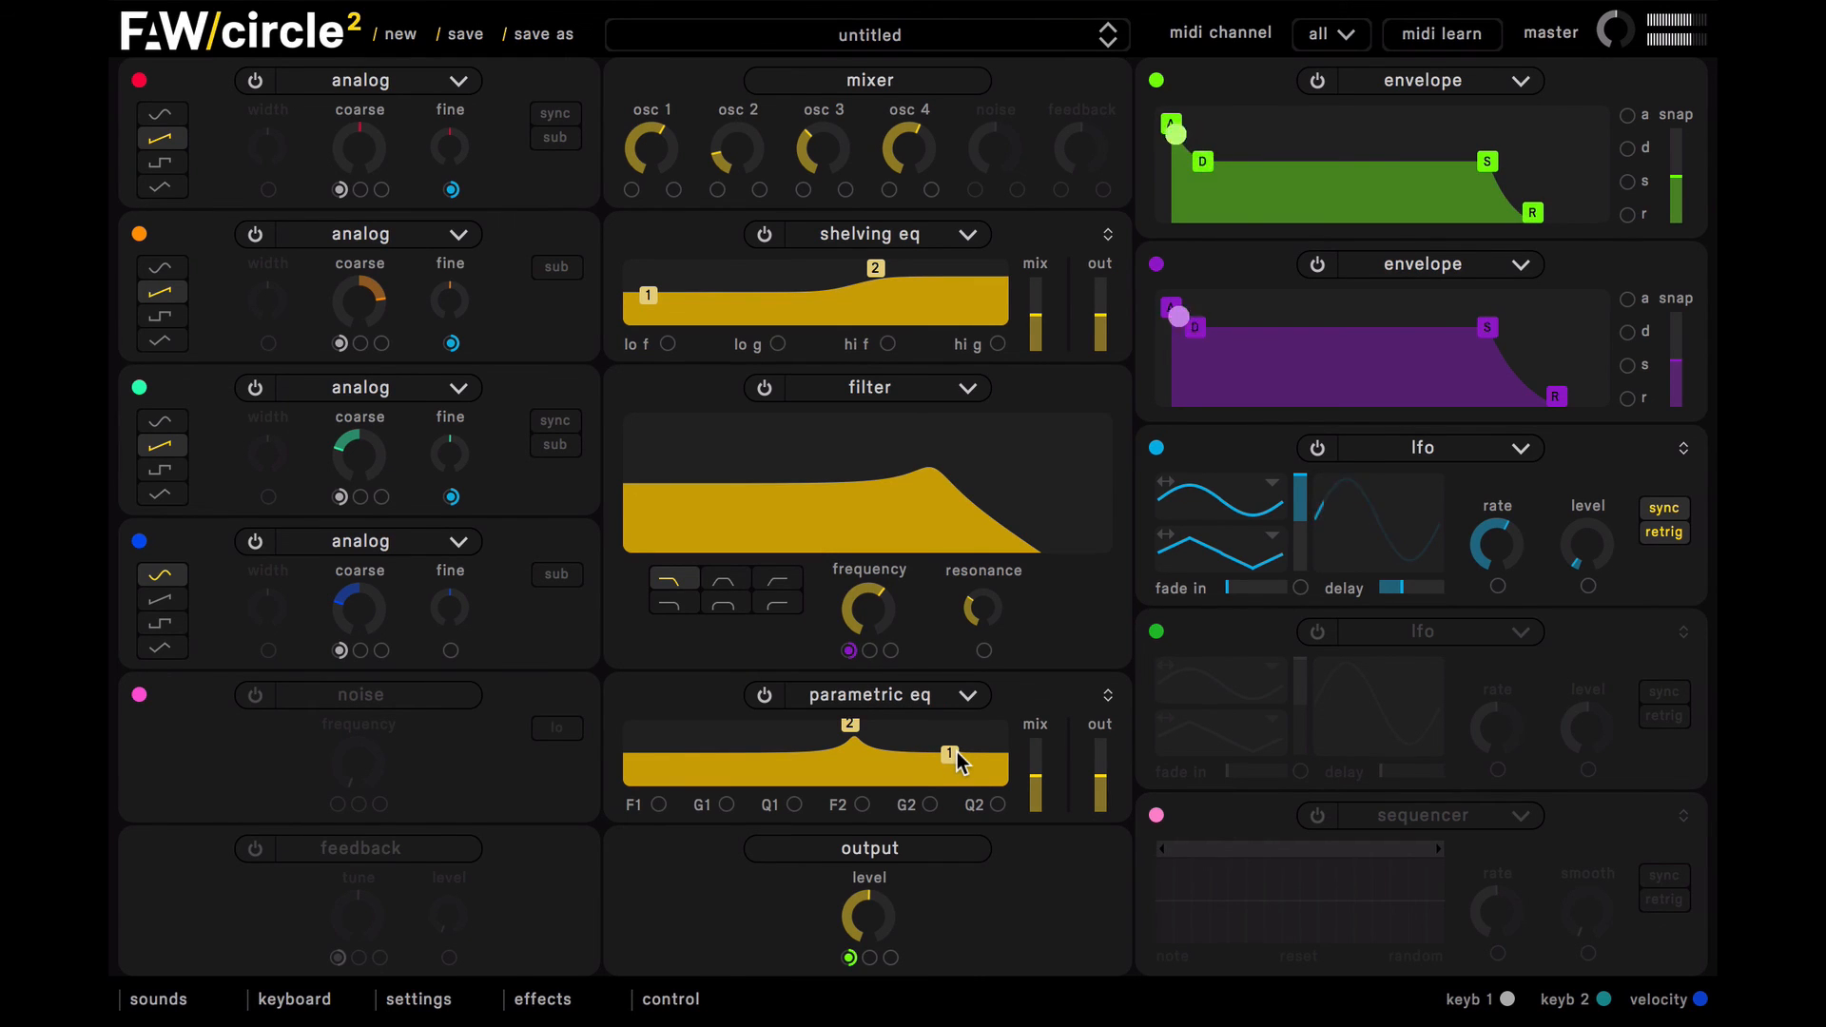
Step: Lower the reverb's output level slightly in the effects section and close the section
left_click(532, 999)
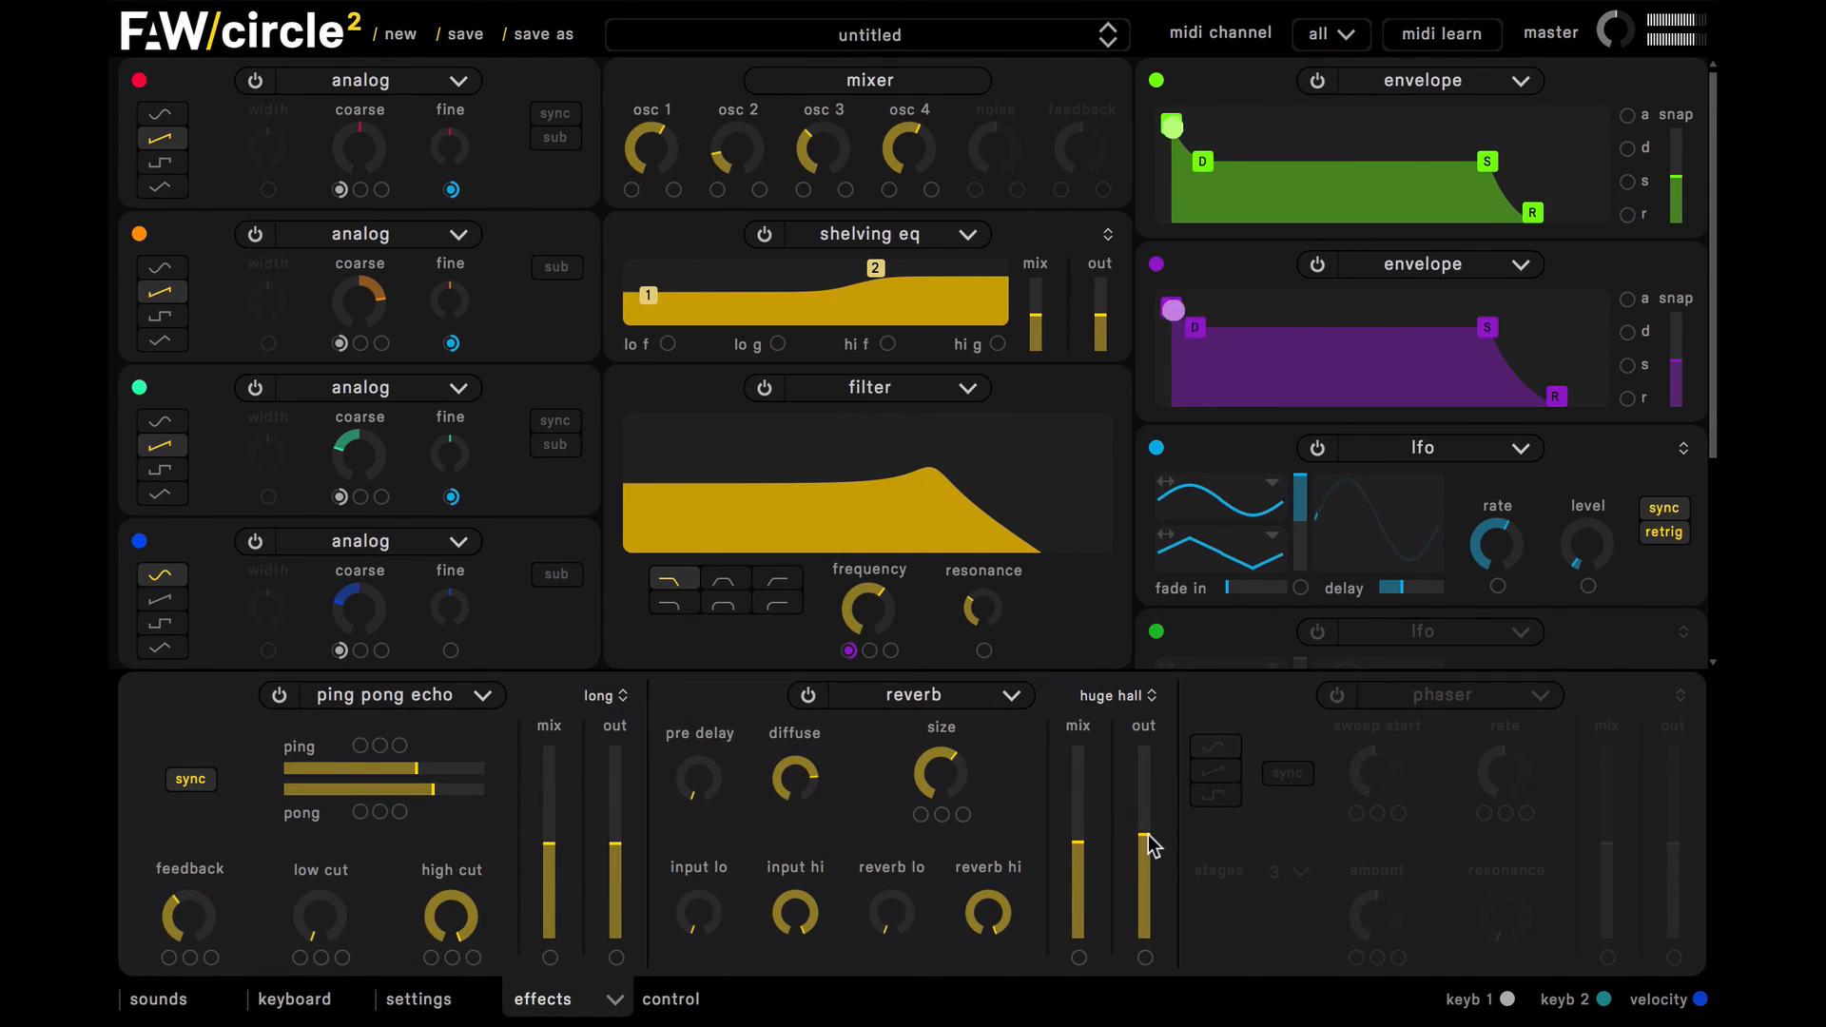
left_click_drag(1147, 833, 1147, 841)
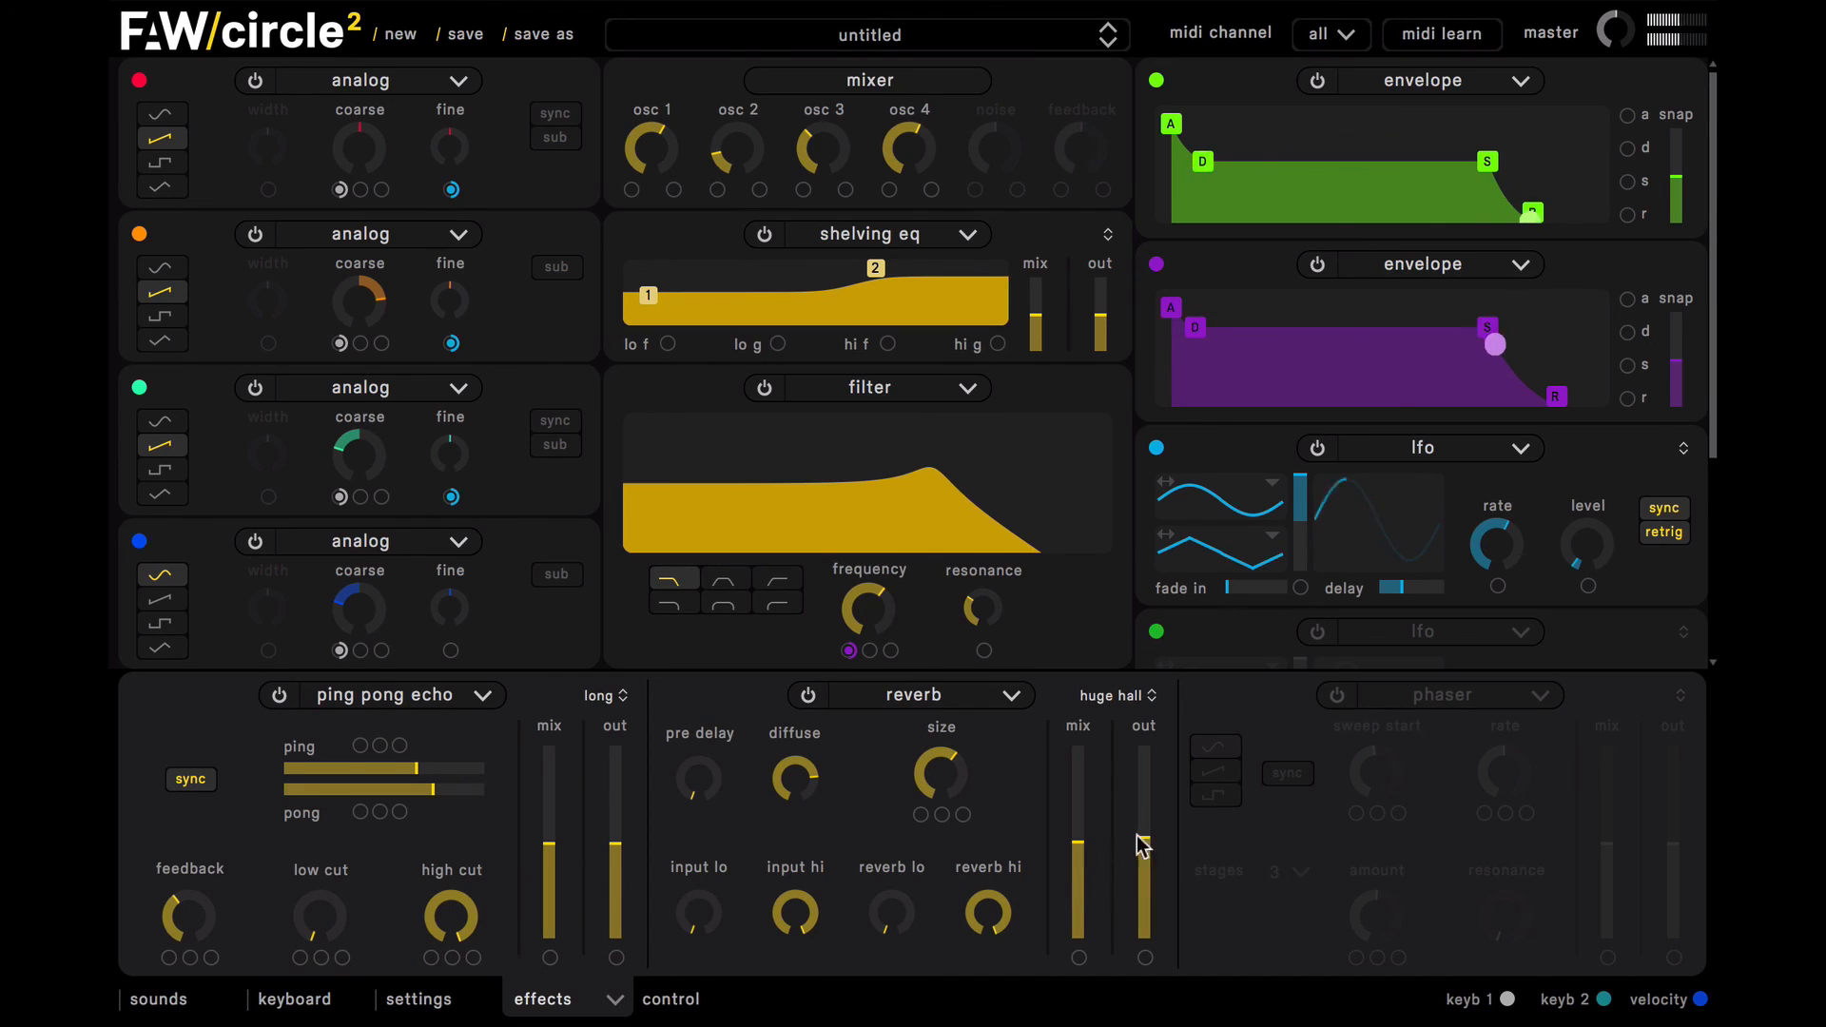
left_click(564, 1000)
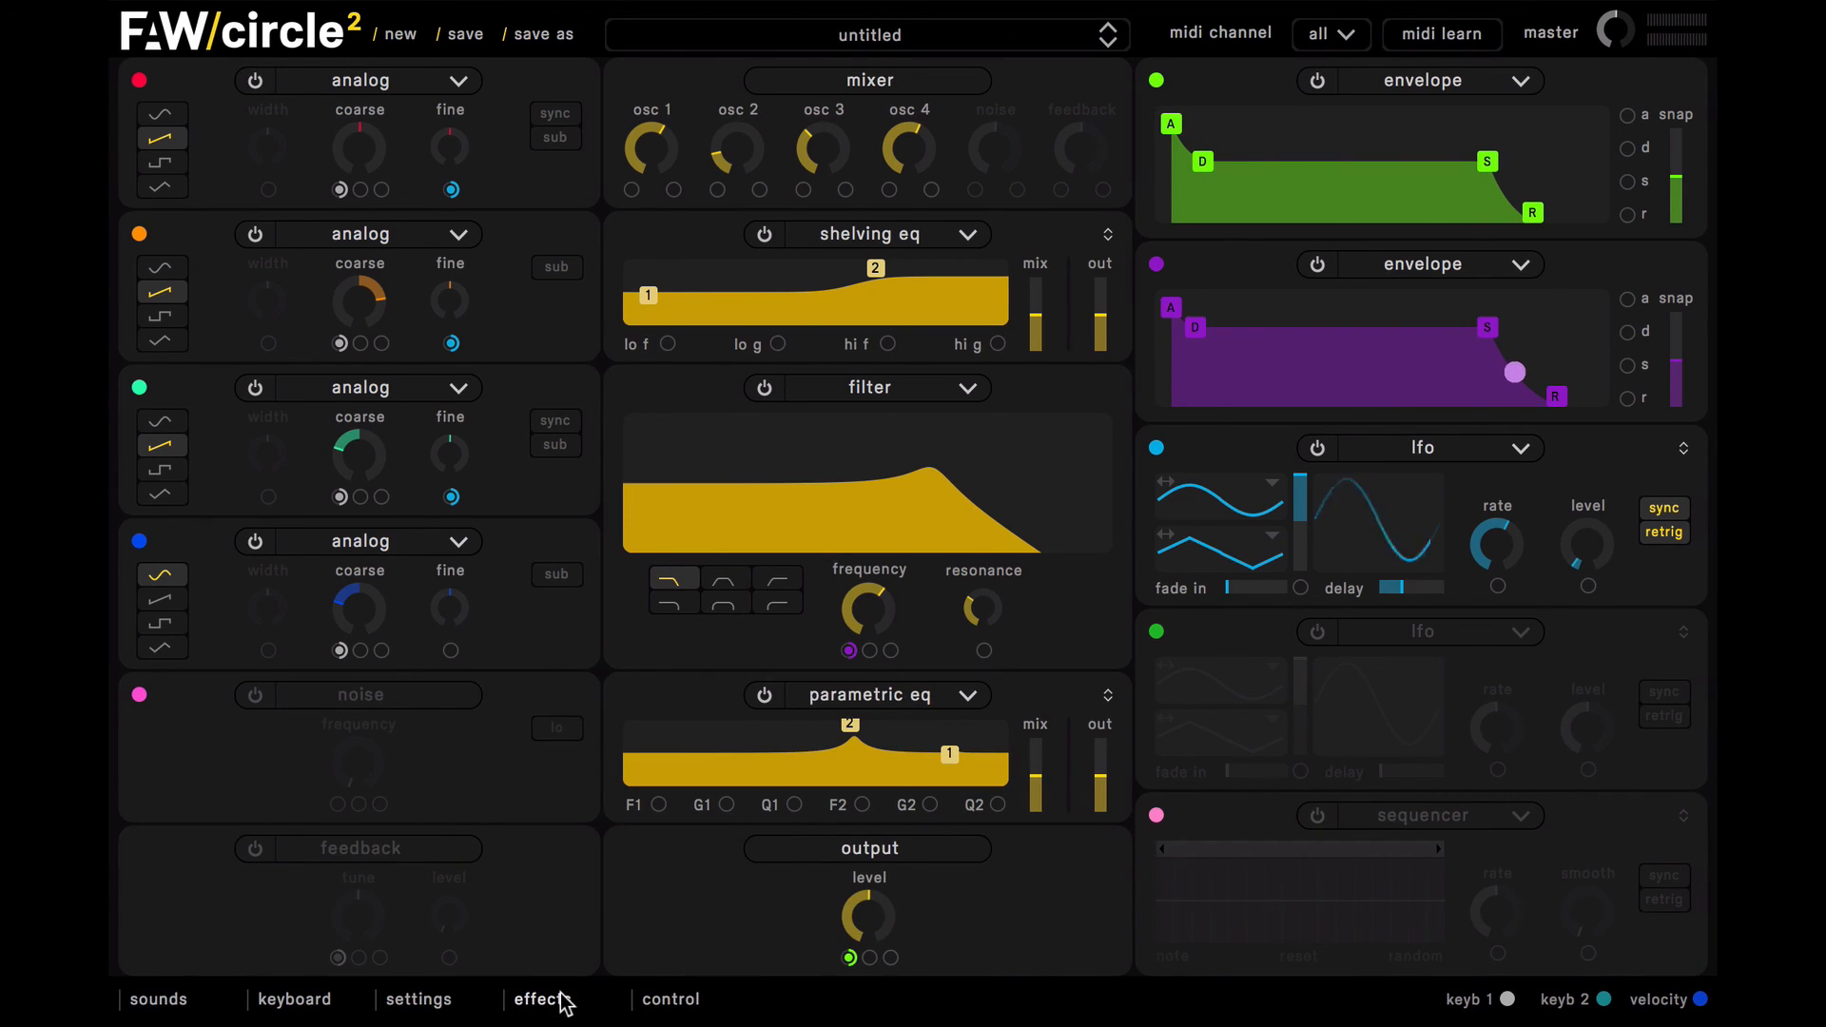